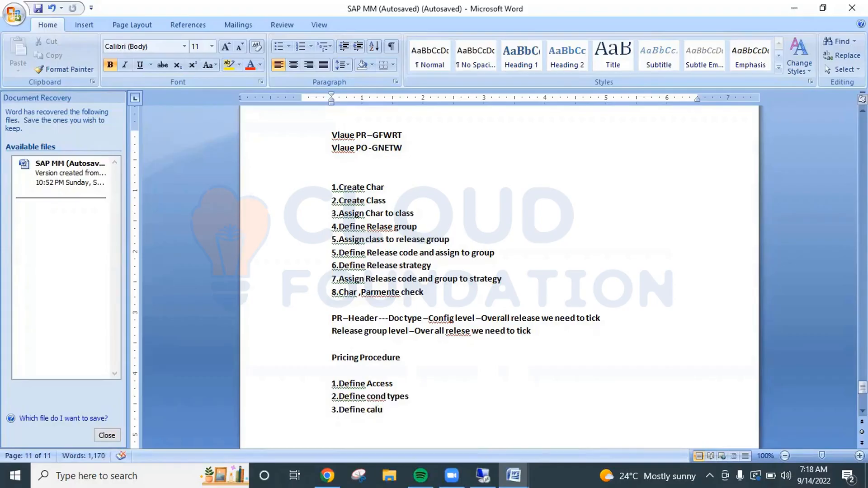
- Complete item 3 of the Pricing Procedure list as "Define cal schema" and add the line "Schema group for vendor" below it
text(schema)
key(Return)
text(4.)
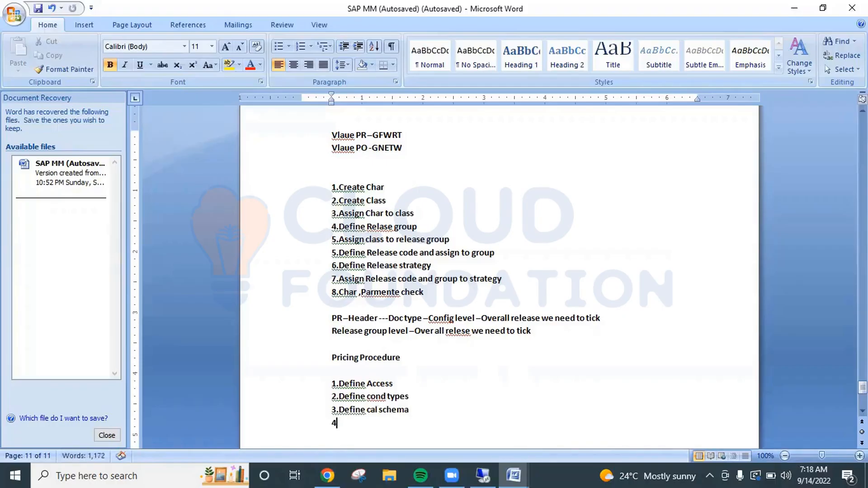
key(BackSpace)
key(BackSpace)
text(SCHEM)
key(BackSpace)
key(BackSpace)
key(BackSpace)
key(BackSpace)
text(chema grou)
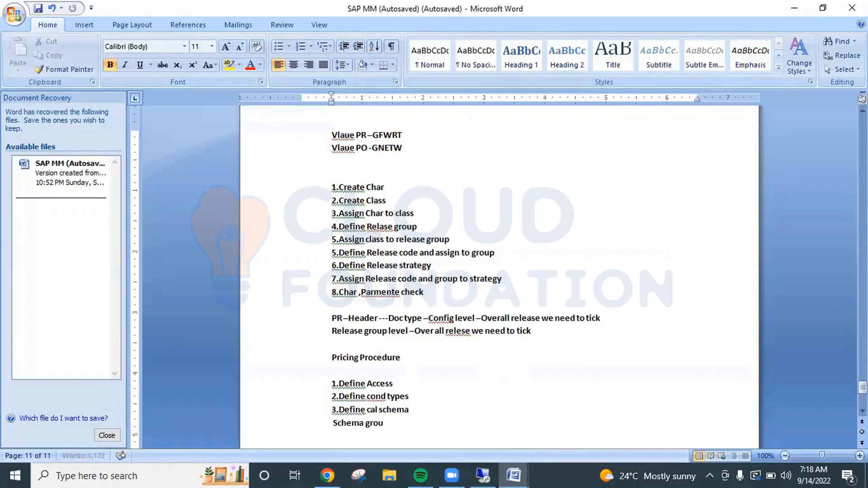
text(p for vendor)
key(Return)
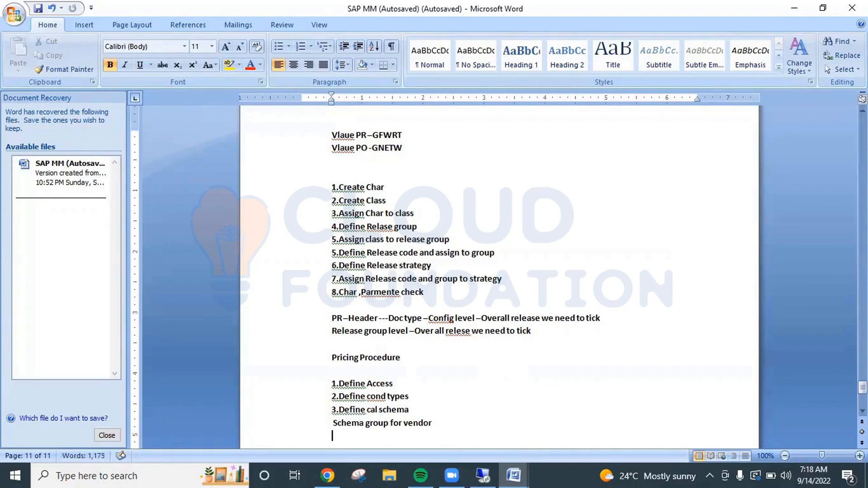
- Add the line "Schema group for purchase org" below the vendor schema group line
text(Schema group for)
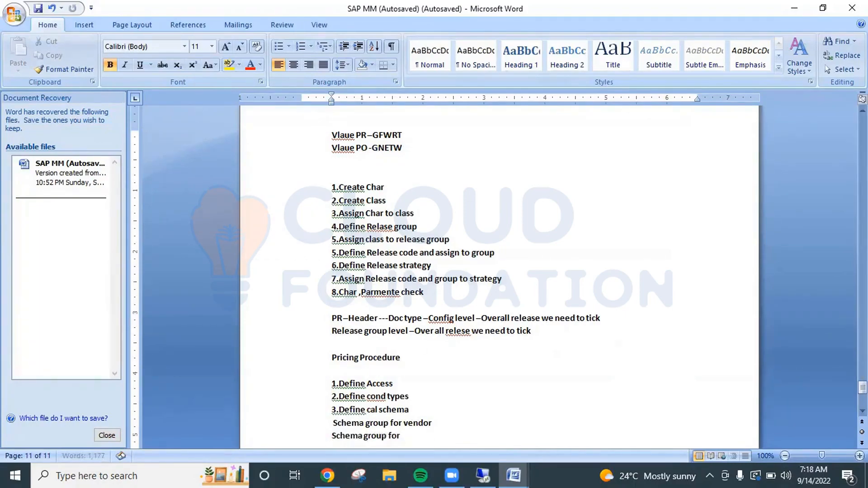
text( purchase ord)
key(BackSpace)
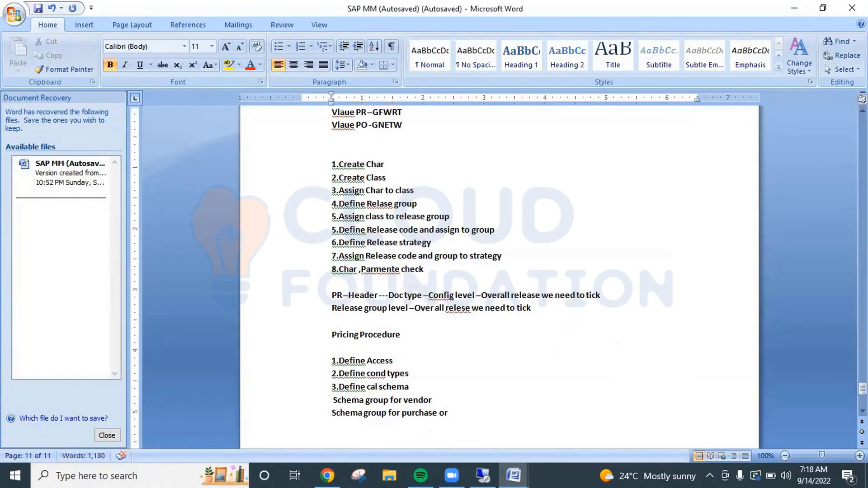
text(g)
key(Return)
- Insert "4.Define schema Group" as its own line above "Schema group for vendor"
click(333, 401)
text(4. )
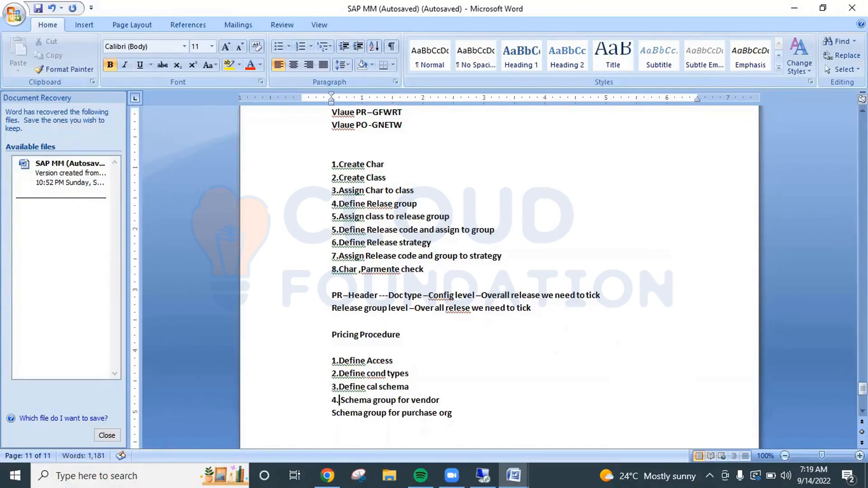
text(Define sc )
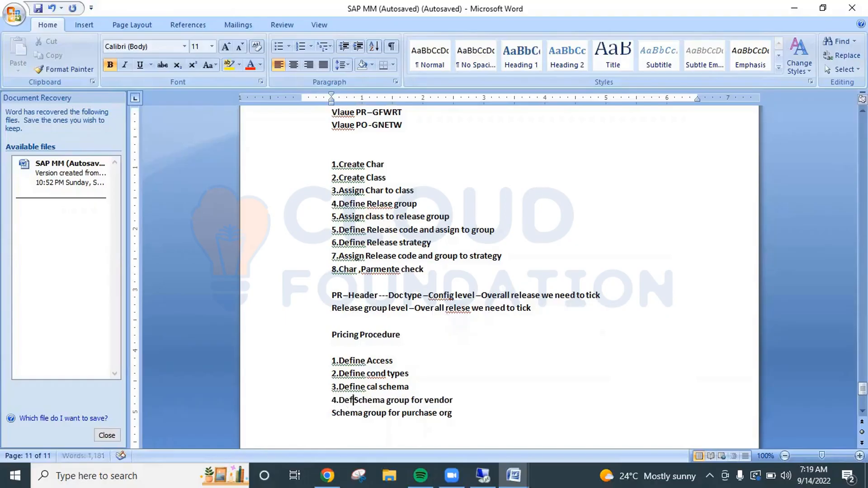
text(hema G)
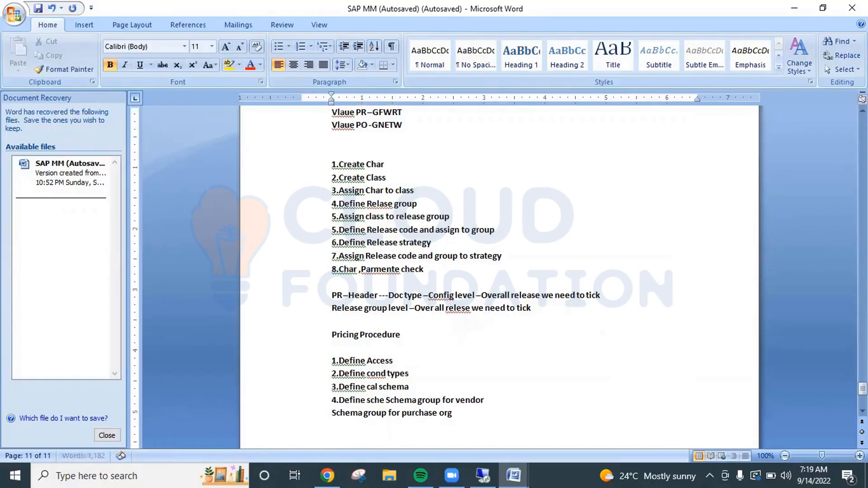
text(roup)
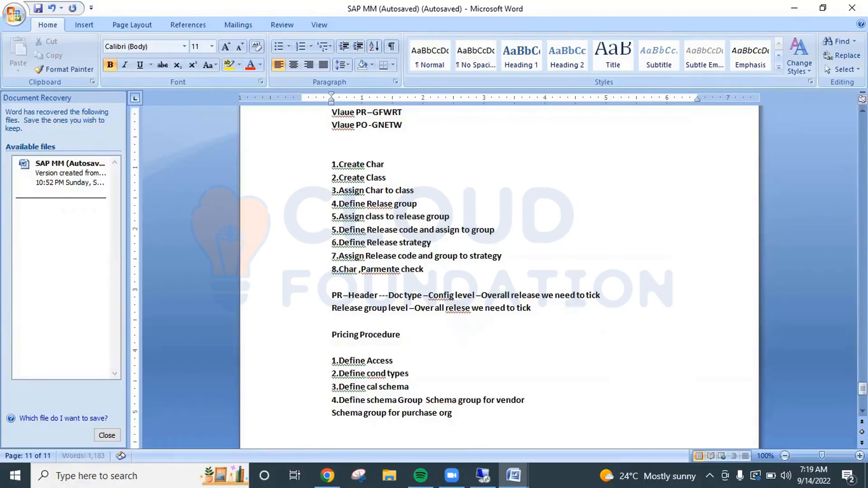
key(Return)
- Add the list item "5.Schema determination" below the purchase org line
click(477, 427)
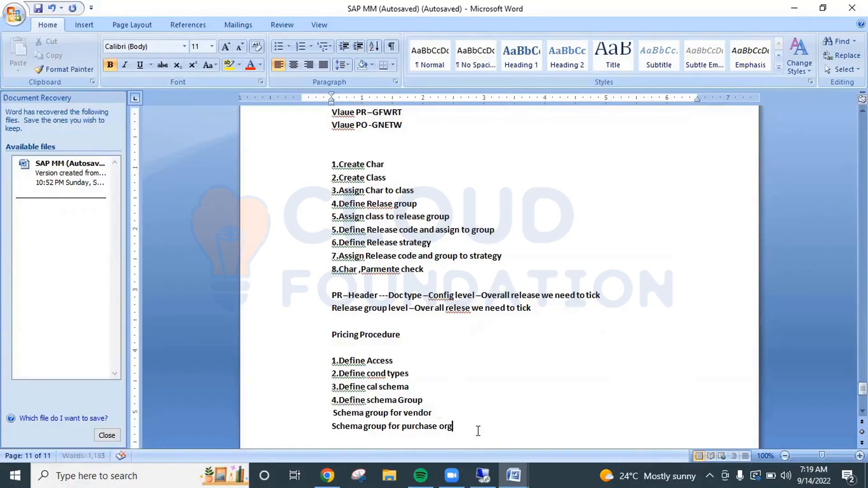
key(Return)
text(5.Schema determination)
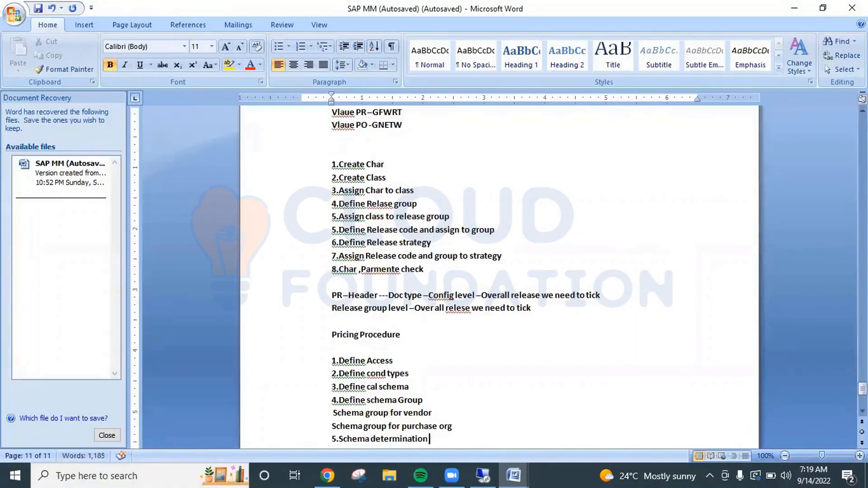
- Leave a blank line after item 5 and write "Schema group for vendor to Vendor master"
key(Return)
key(Return)
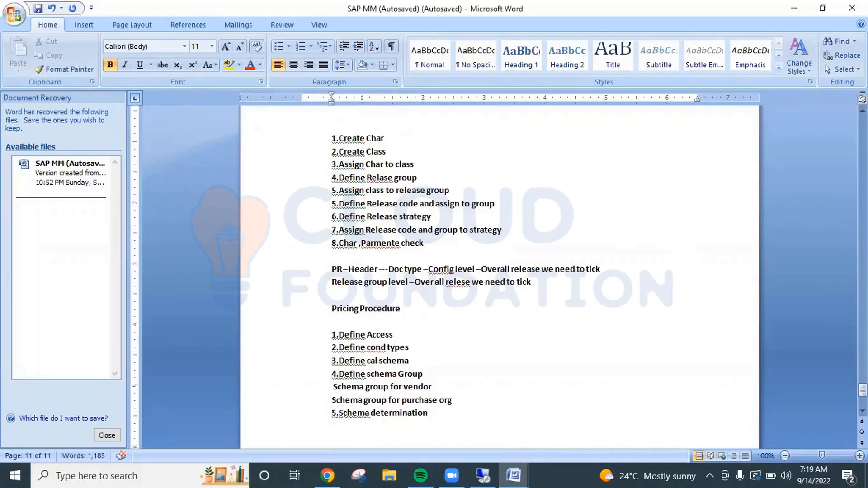
text(SCHEM)
key(BackSpace)
key(BackSpace)
text(chema group)
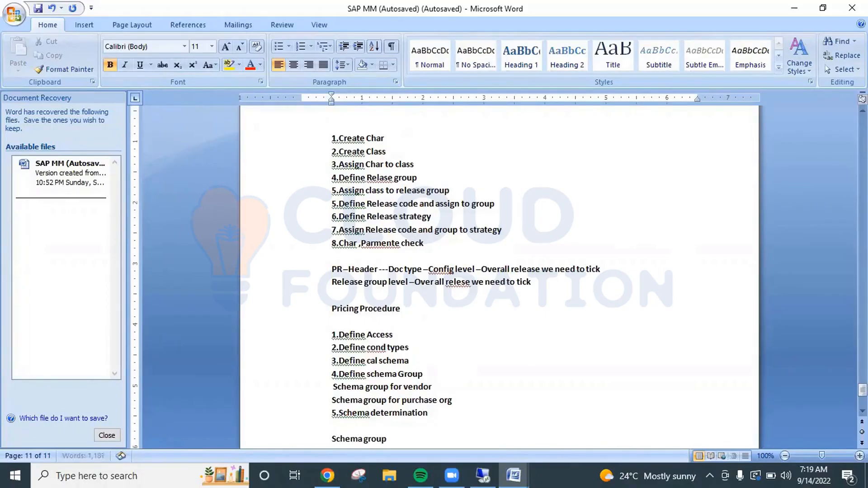
text( for vendor to Vendor m)
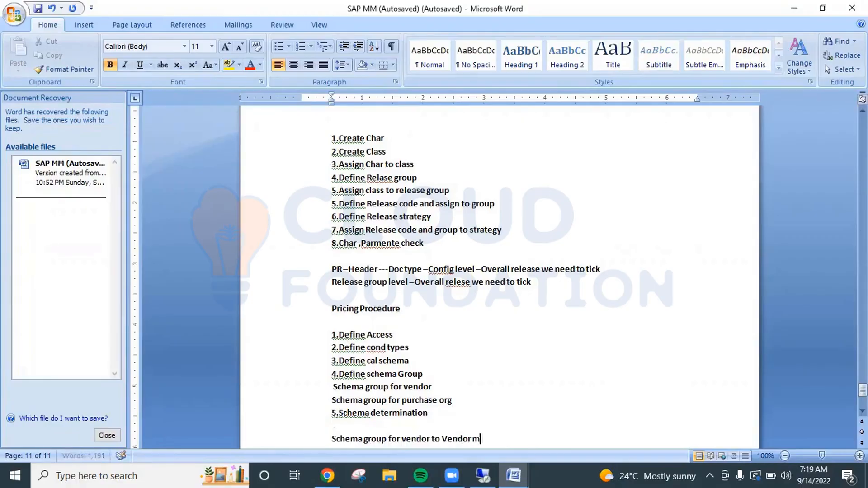
text(aster)
- Try to save the document to the Desktop under the name "SAP MM"
click(39, 9)
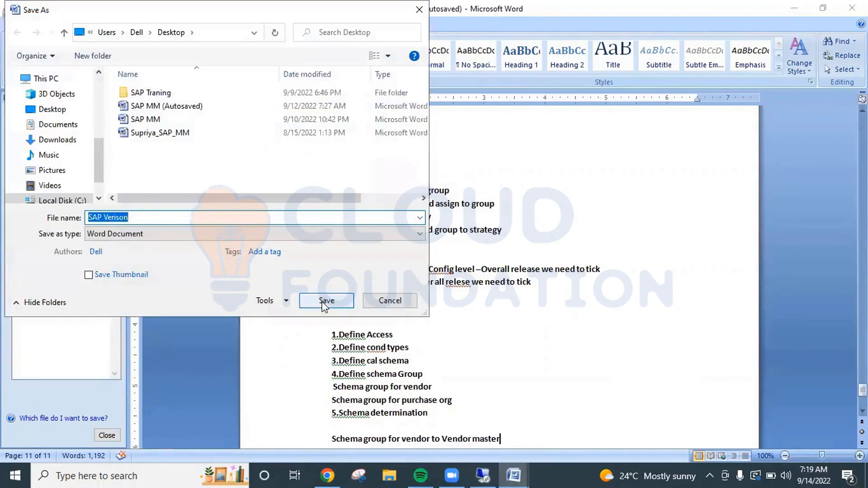
click(181, 112)
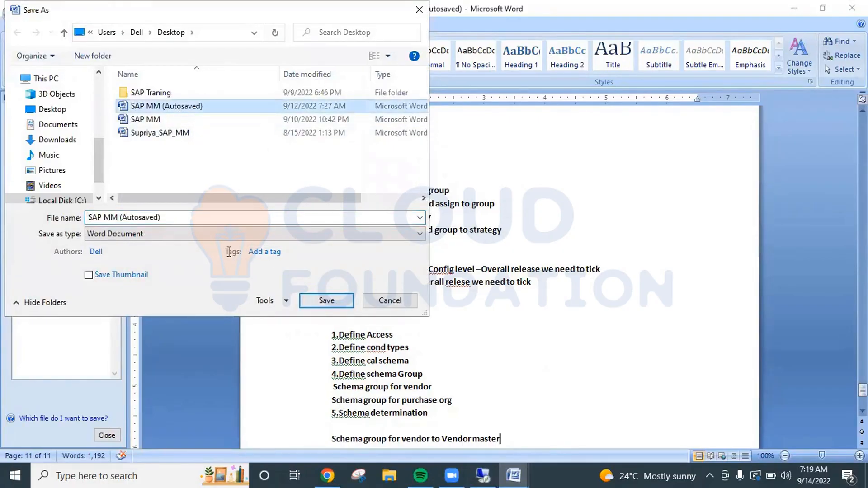
click(169, 218)
click(169, 218)
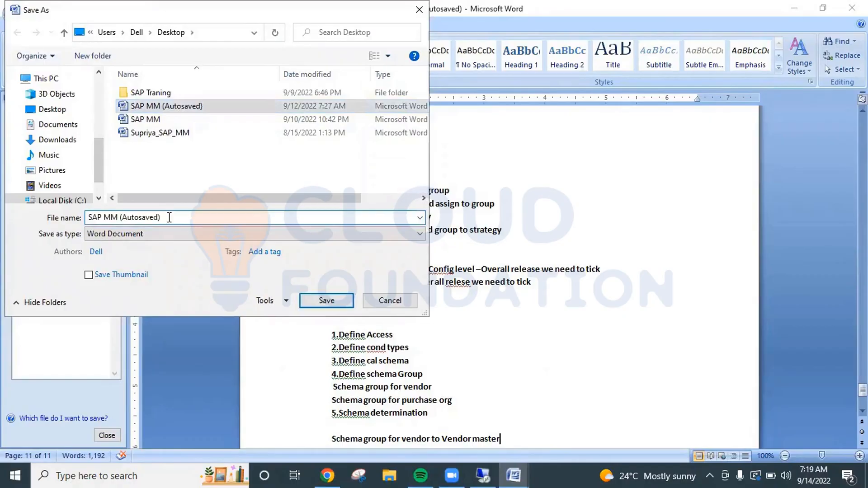
key(BackSpace)
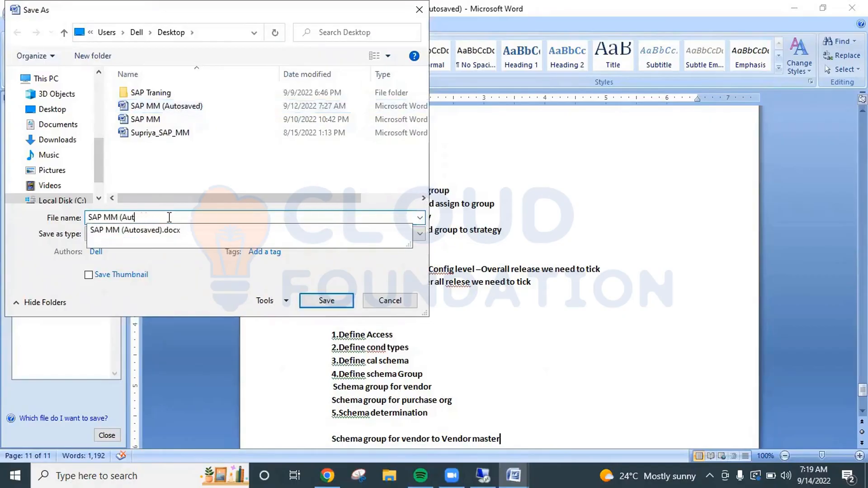
key(BackSpace)
key(BackSpace)
key(BackSpace)
click(335, 304)
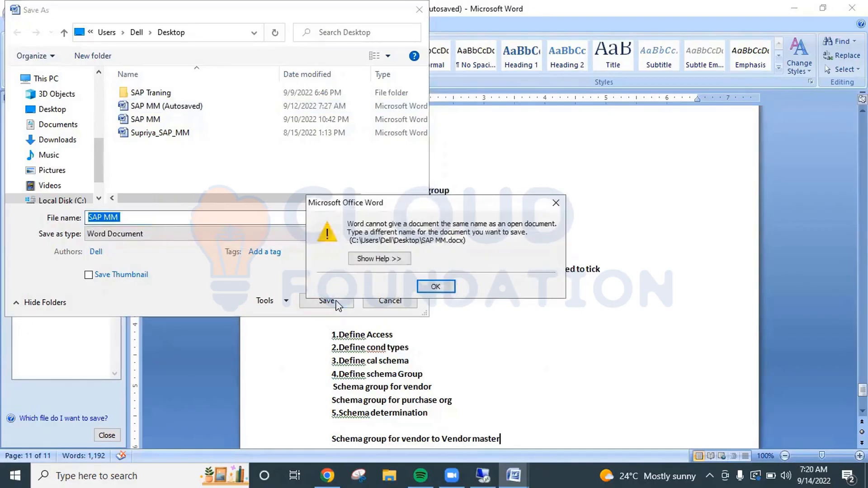
click(440, 288)
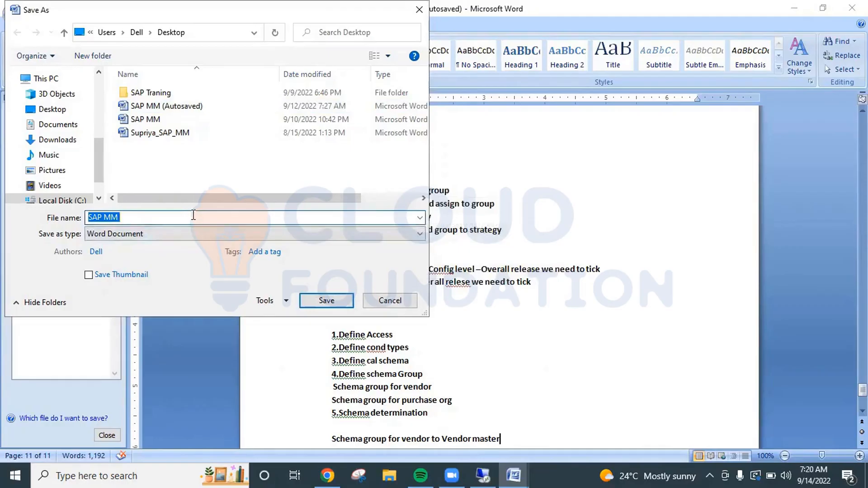
- Save the document to the Desktop as a Word Document named "SAP MM 1"
click(173, 219)
text(1)
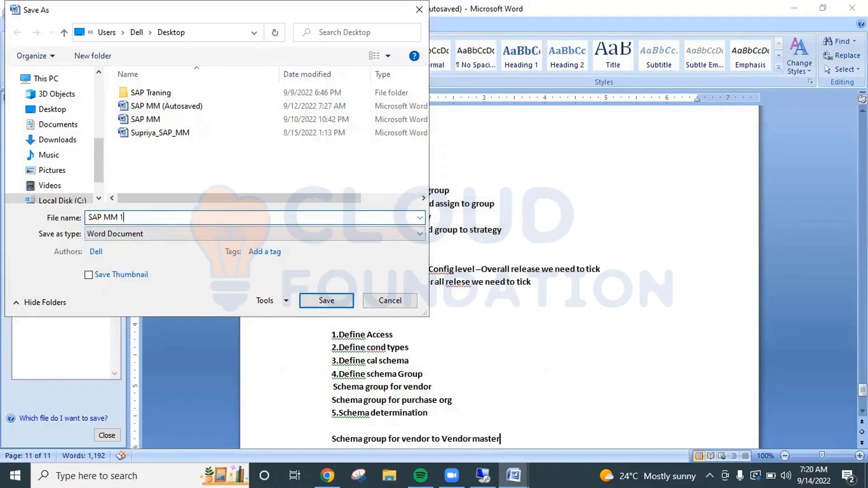
click(326, 301)
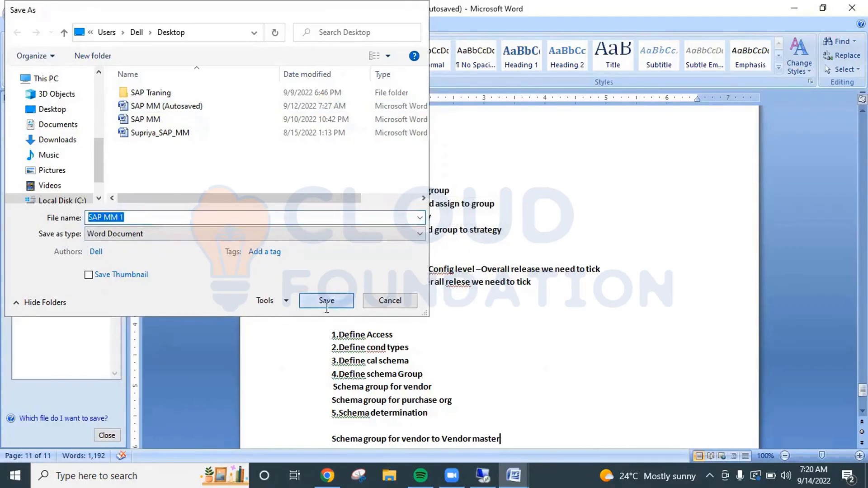
click(518, 339)
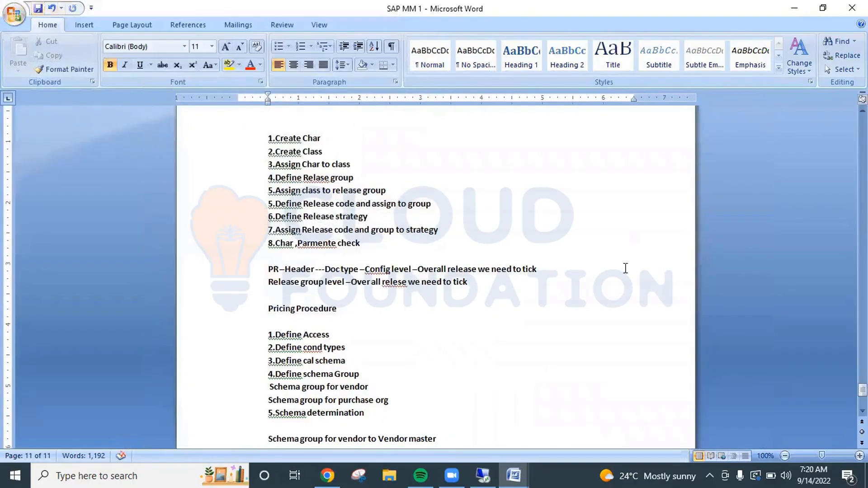
- Start a new line after "Schema group for vendor to Vendor master" and save the document
scroll(456, 402, down, 2)
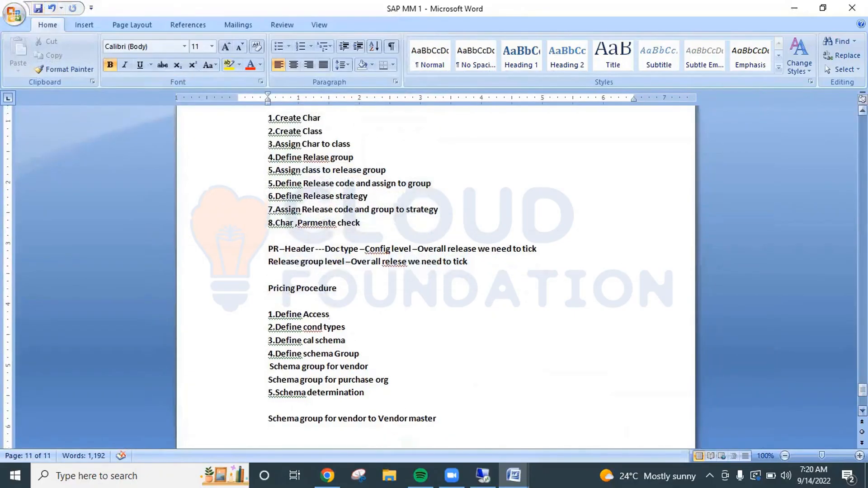
click(451, 400)
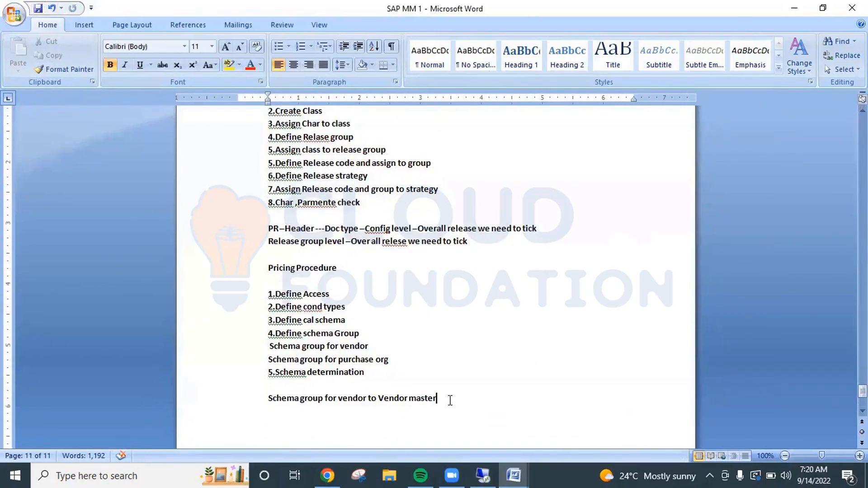
key(Return)
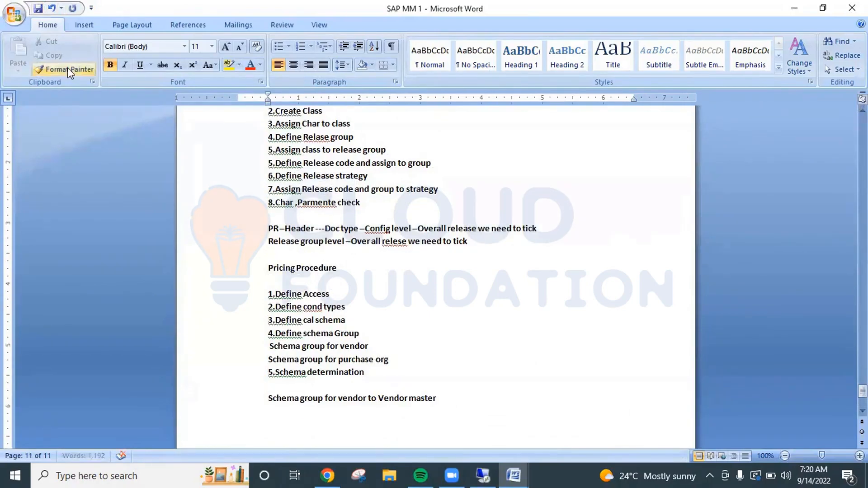
click(39, 9)
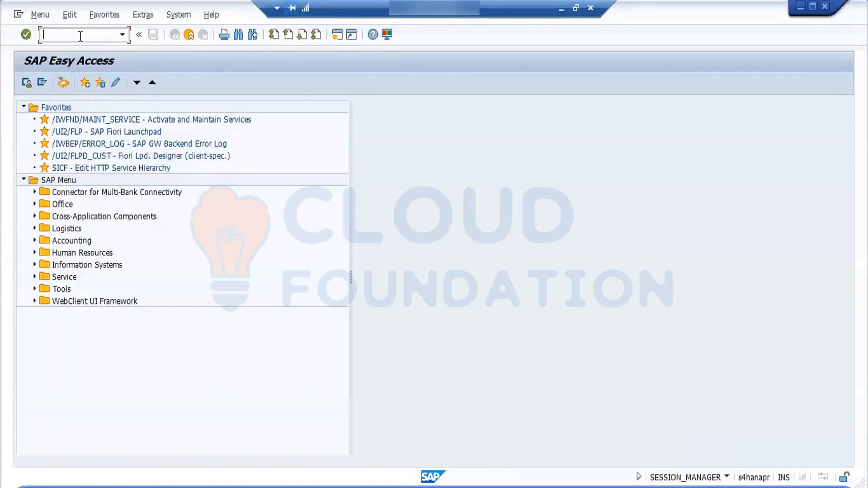
- Switch to SAP and use transaction spro to display the SAP Customizing Implementation Guide
text(spro)
key(Return)
click(81, 83)
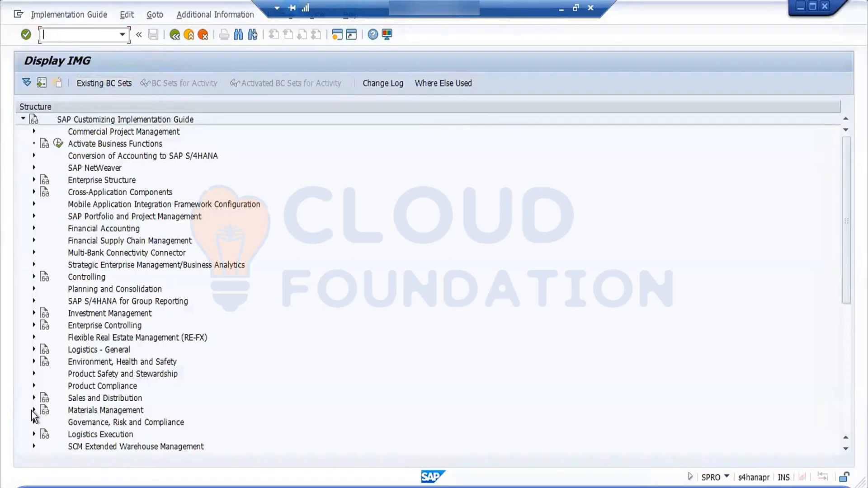
- Open the Define Access Sequences activity in Materials Management > Purchasing > Conditions > Define Price Determination Process
click(33, 410)
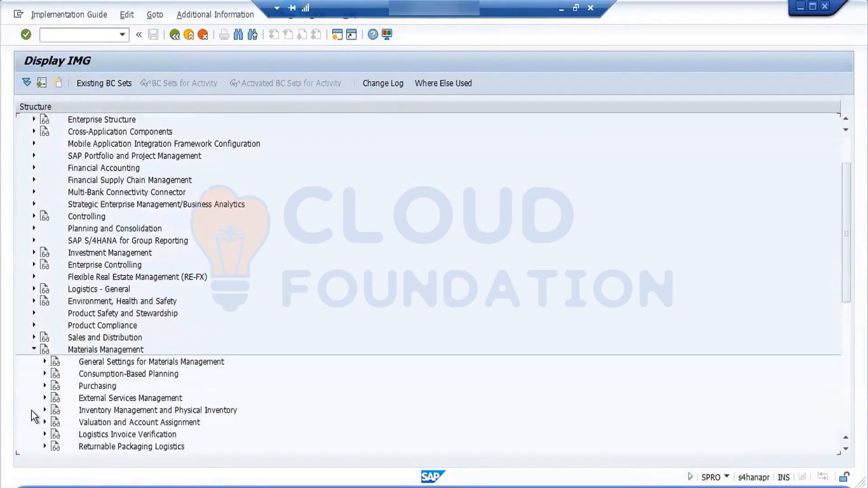
click(44, 386)
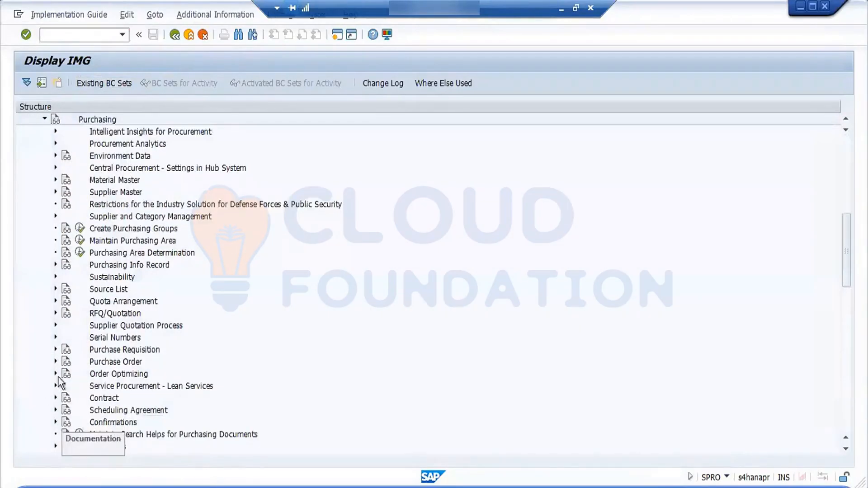
click(56, 446)
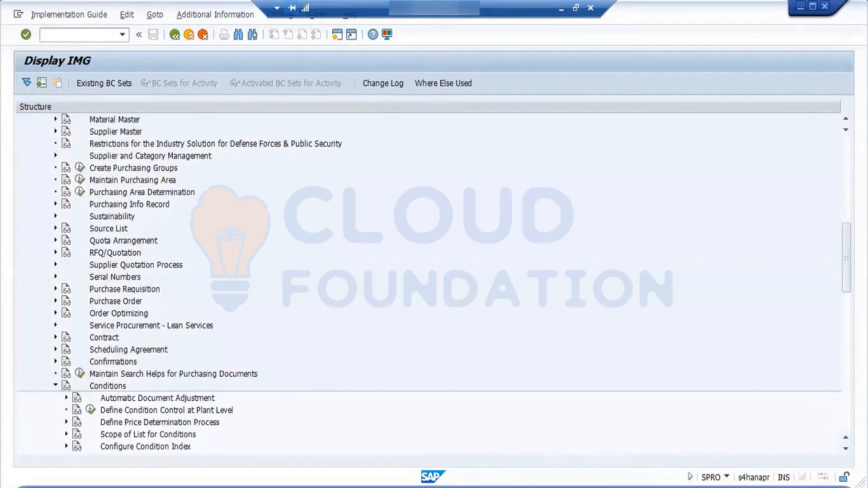
scroll(671, 287, down, 4)
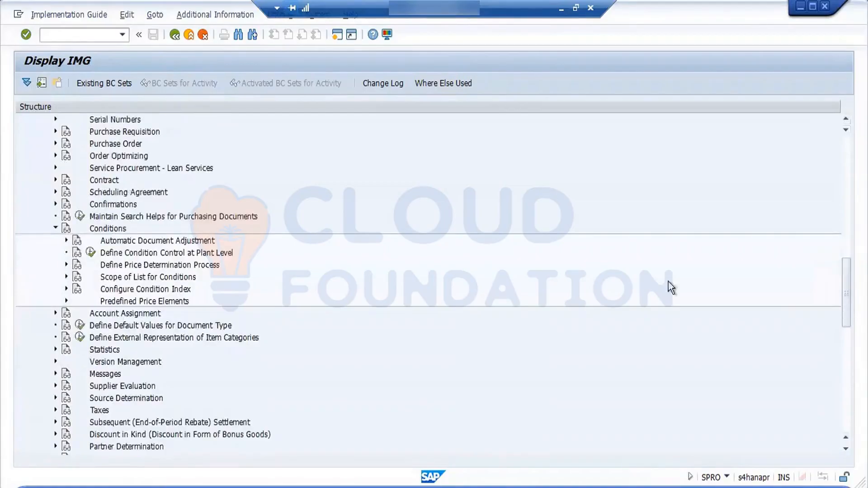
click(66, 265)
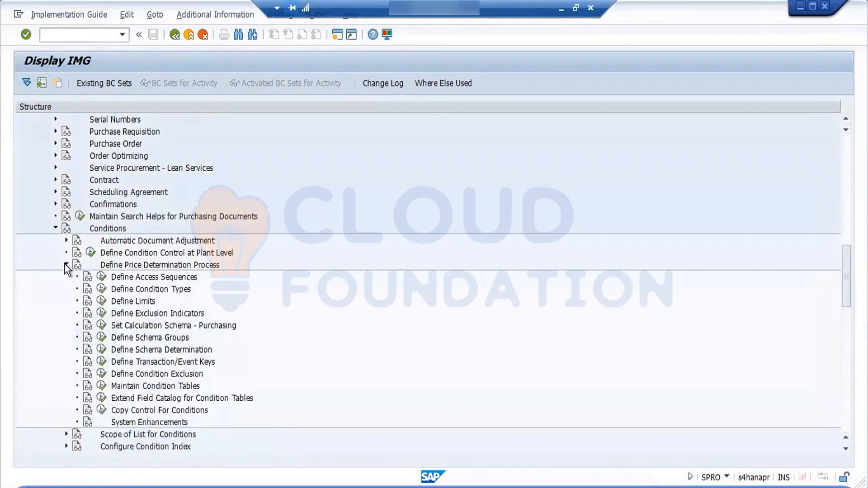
click(102, 278)
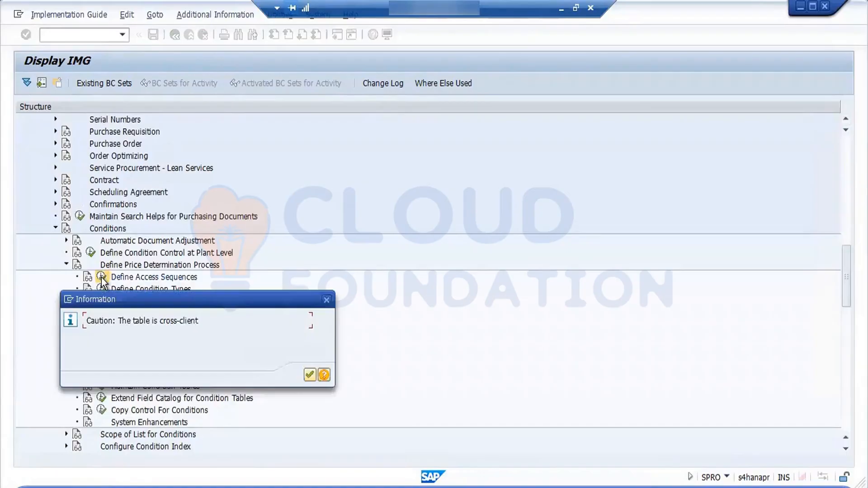
click(310, 375)
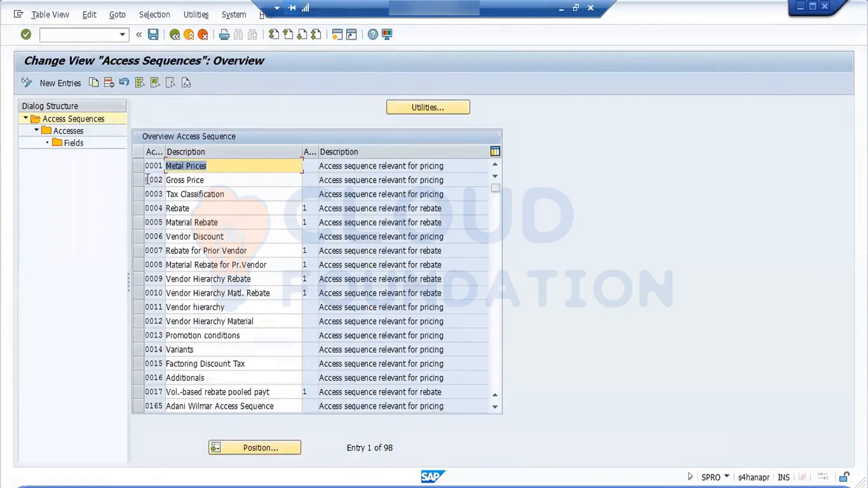
- View the accesses assigned to access sequence 0002 Gross Price and return to the access sequence overview
click(137, 179)
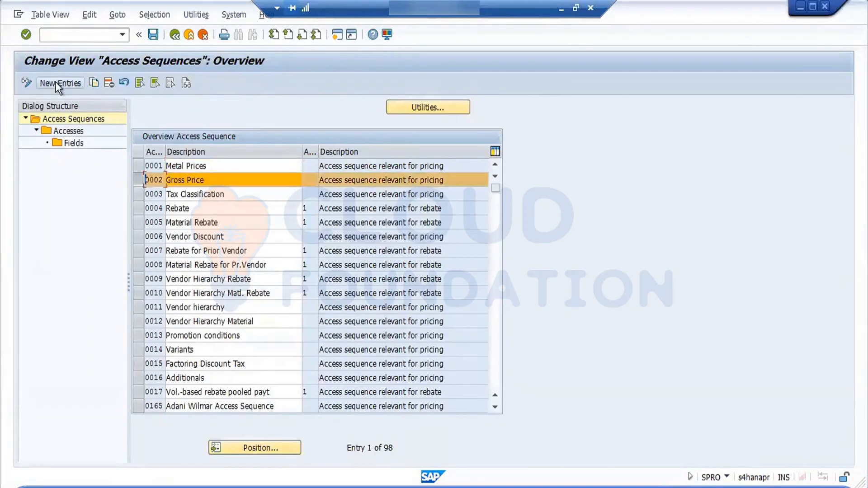
double_click(64, 130)
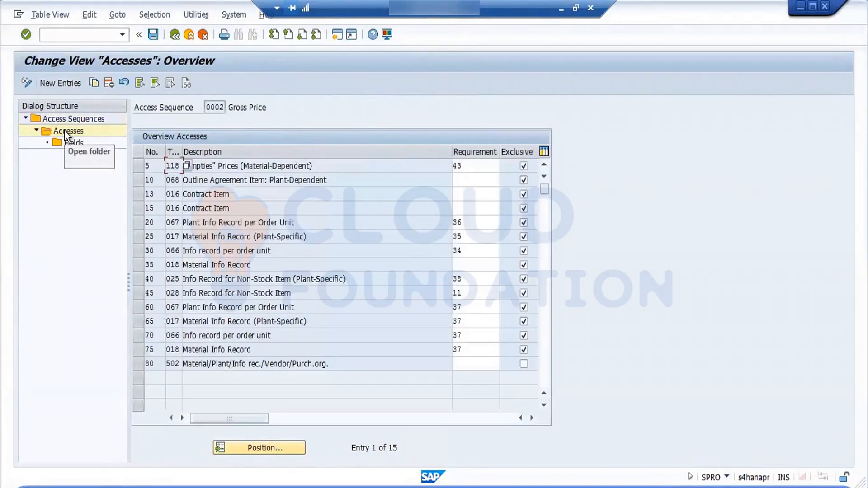
click(176, 35)
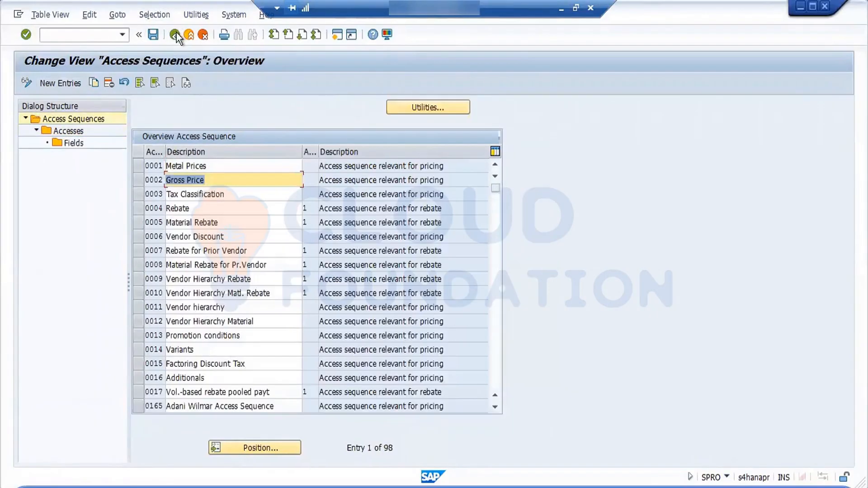
- Copy access sequence 0006 Vendor Discount, including its accesses, under the new key FORD
click(138, 233)
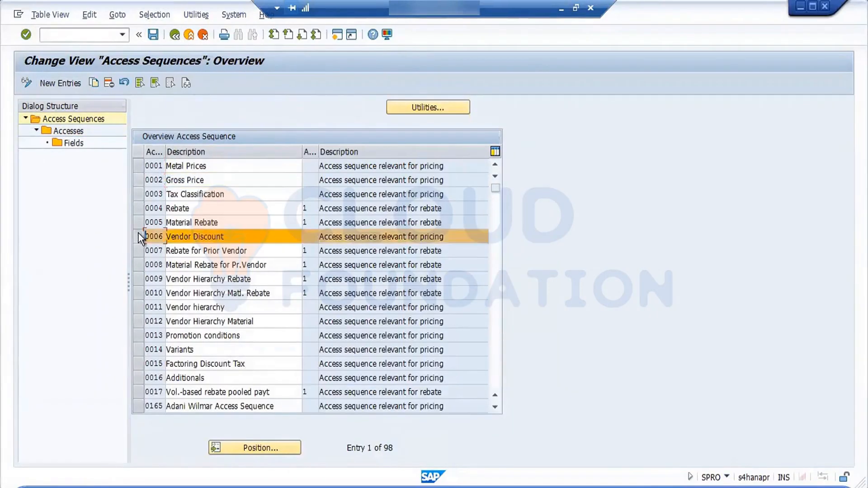
click(94, 82)
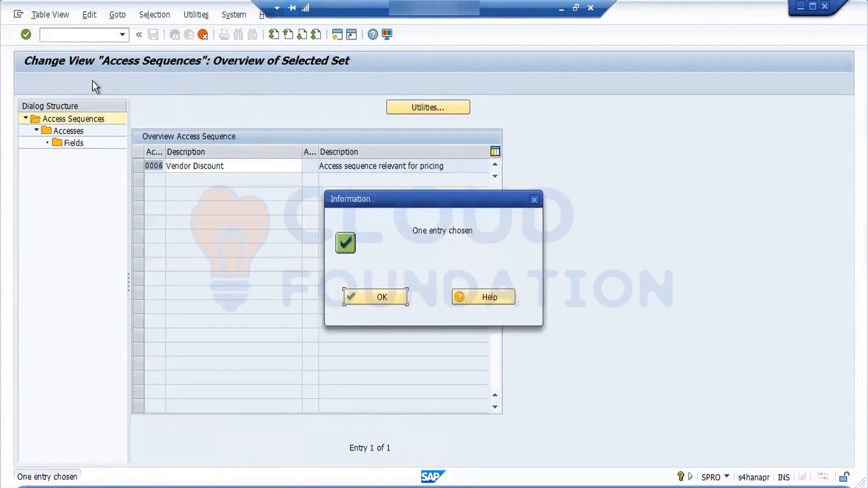
click(396, 297)
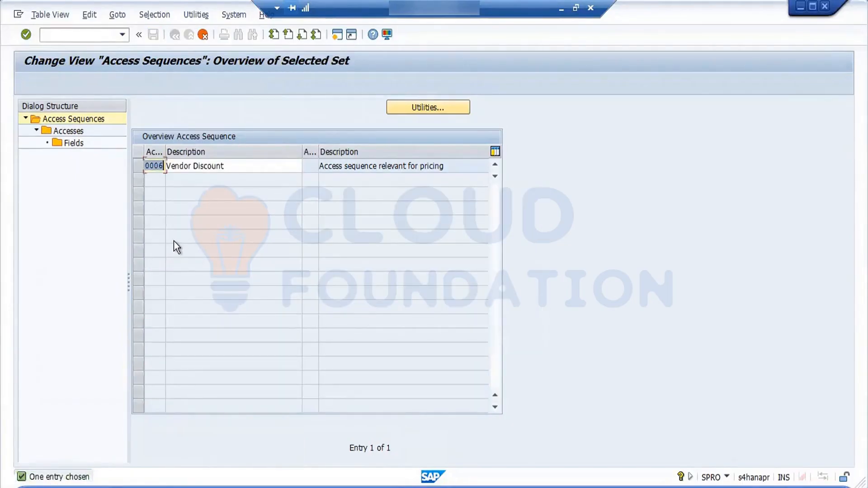
text(FORD)
key(Return)
key(Return)
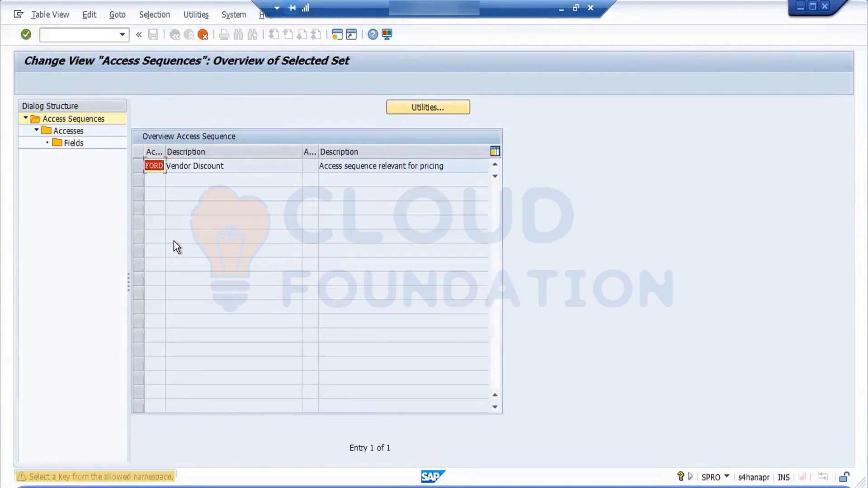
key(Return)
key(Return)
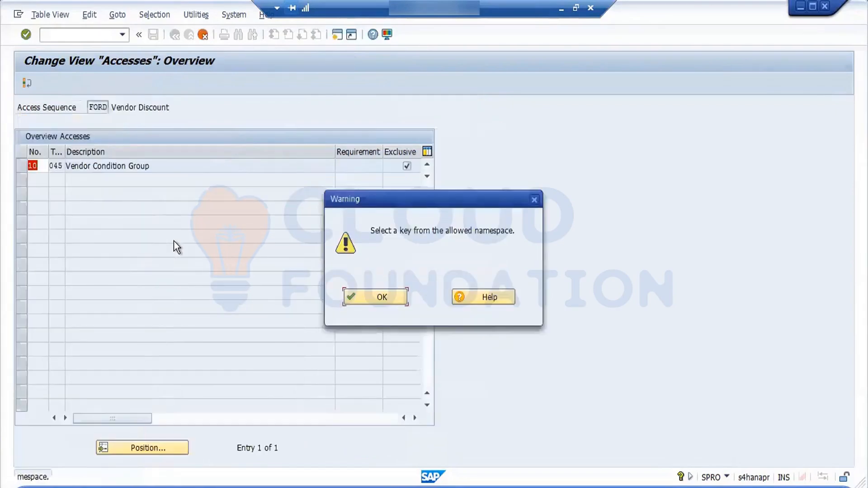
key(Return)
key(Return)
key(Return)
key(Return)
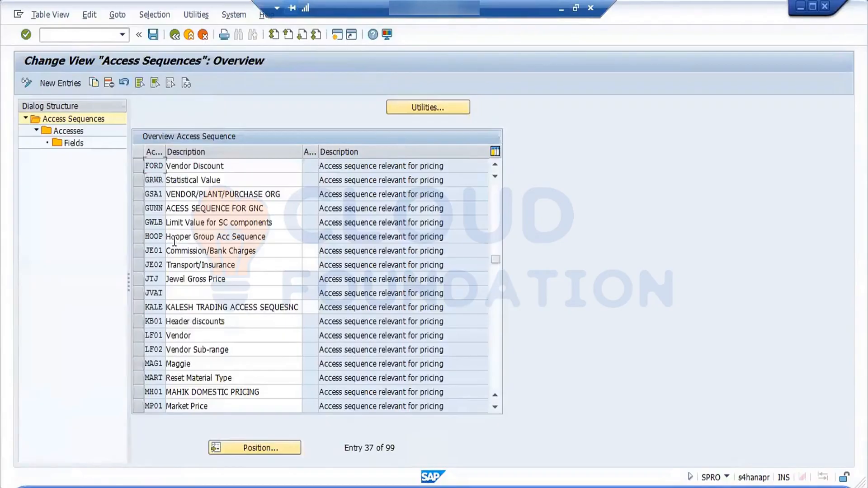
- Save the FORD access sequence in workbench request A4HK901459
click(153, 34)
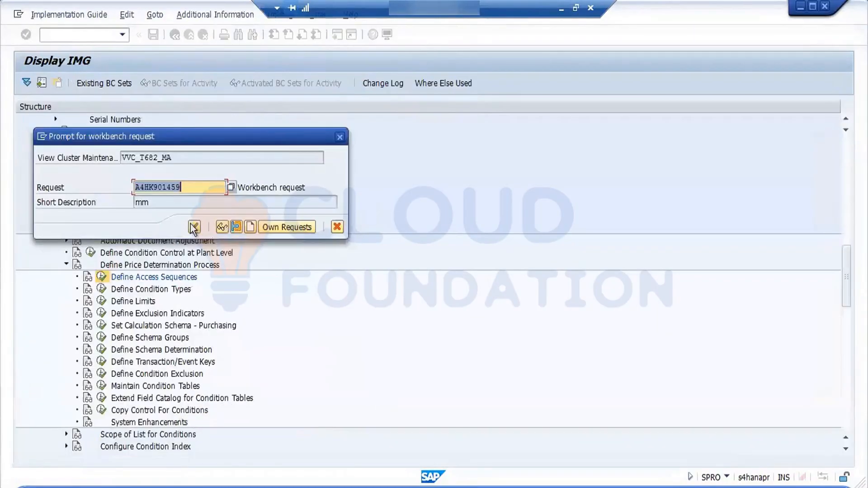
click(194, 225)
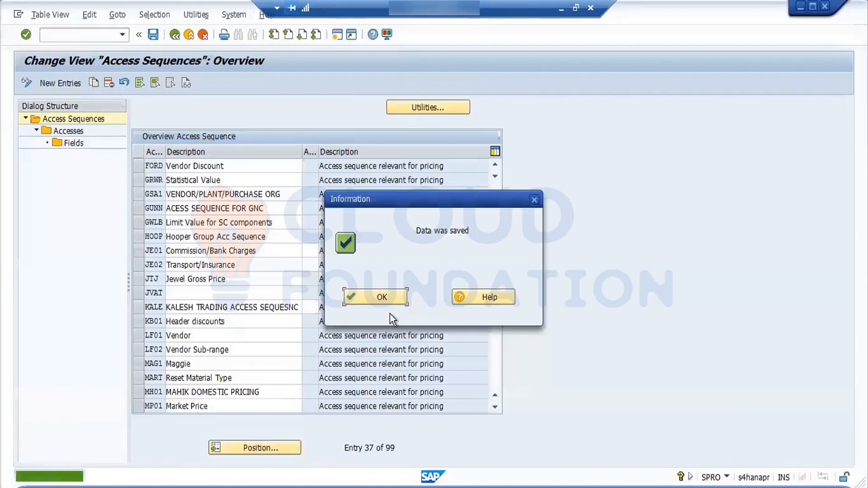
click(368, 298)
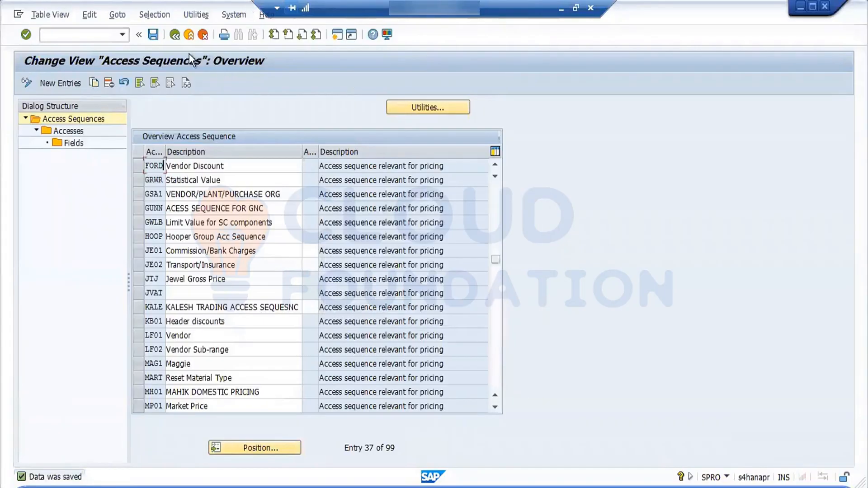
- Return to the implementation guide and open Set Pricing Condition Types - Purchasing under Define Condition Types
click(177, 38)
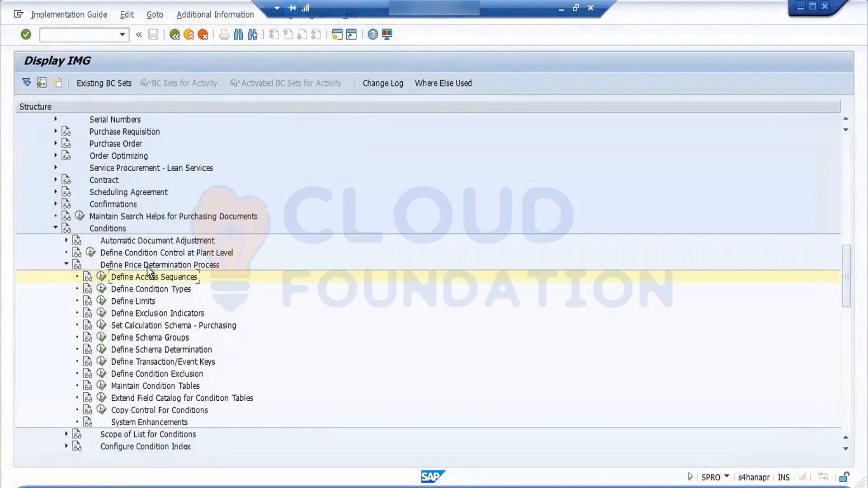
click(103, 291)
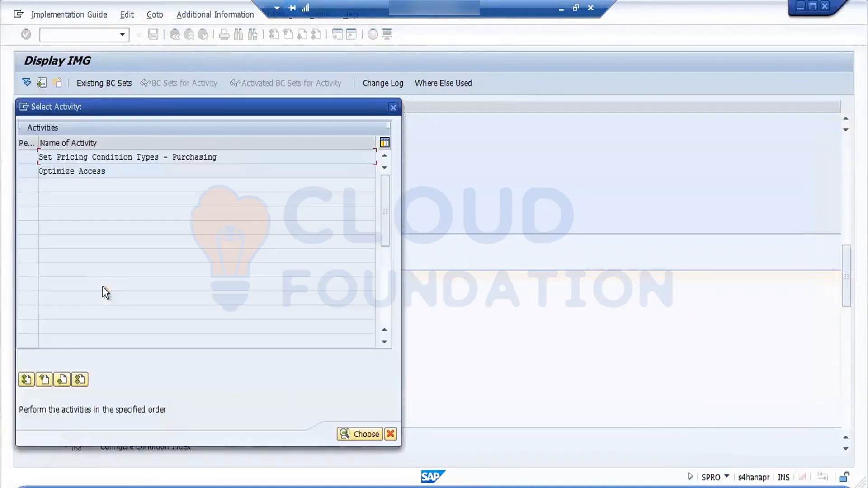
double_click(111, 161)
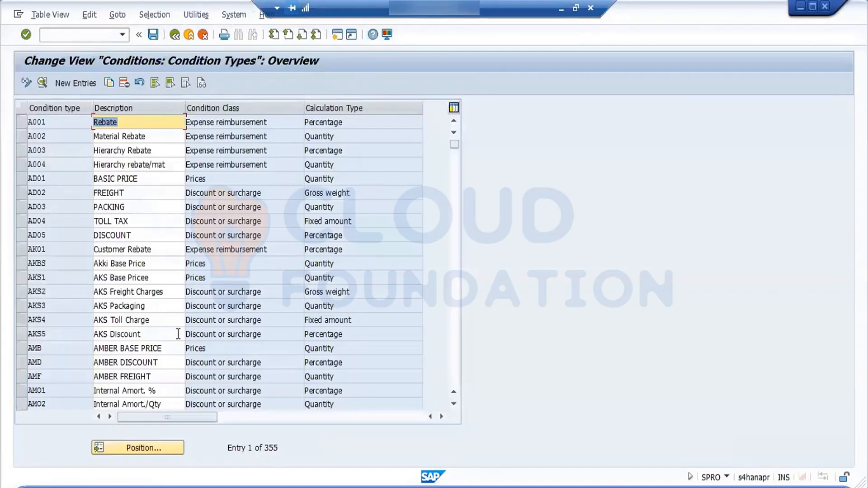
- Find condition type FRA1 (Freight %) and copy it as condition type TOLL with the description TOLL CHARGES
click(163, 447)
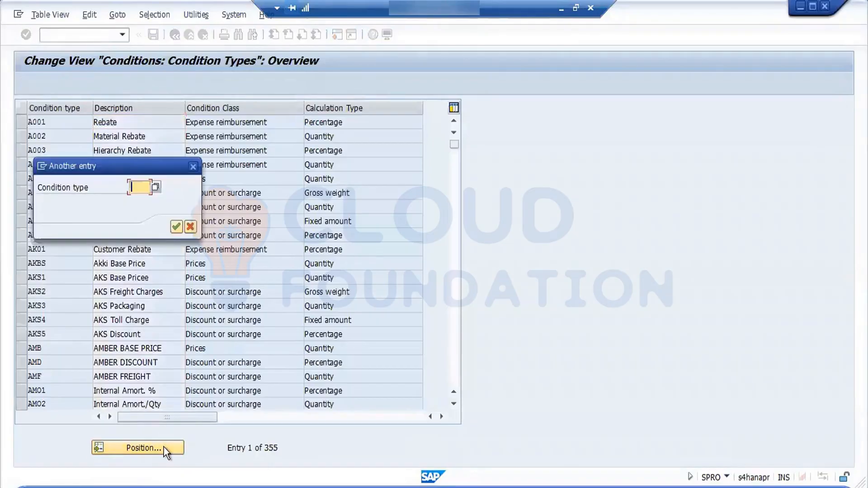
text(FRA1)
key(Return)
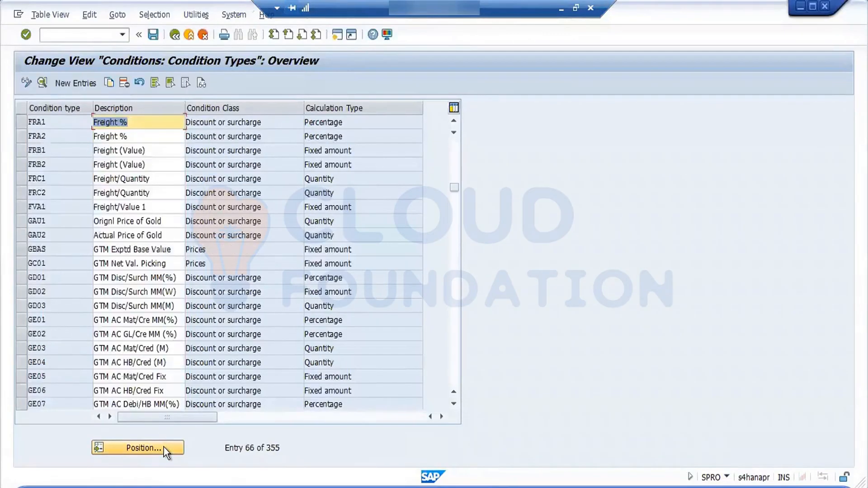
click(48, 164)
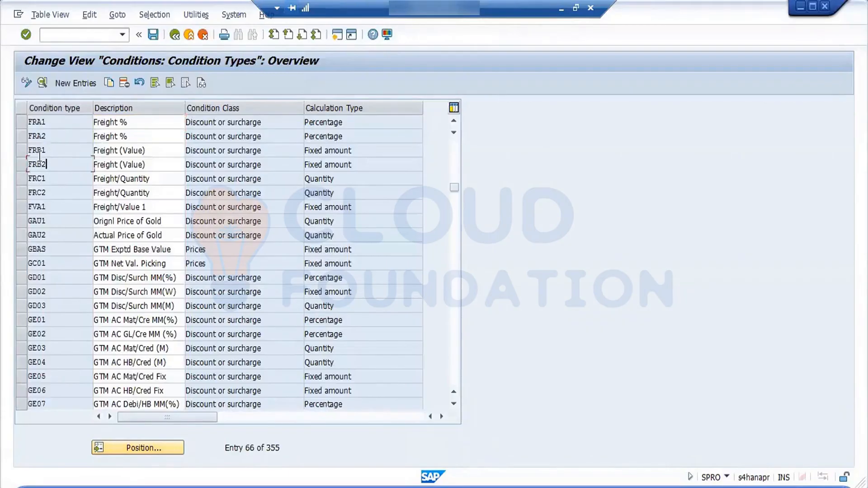
click(16, 128)
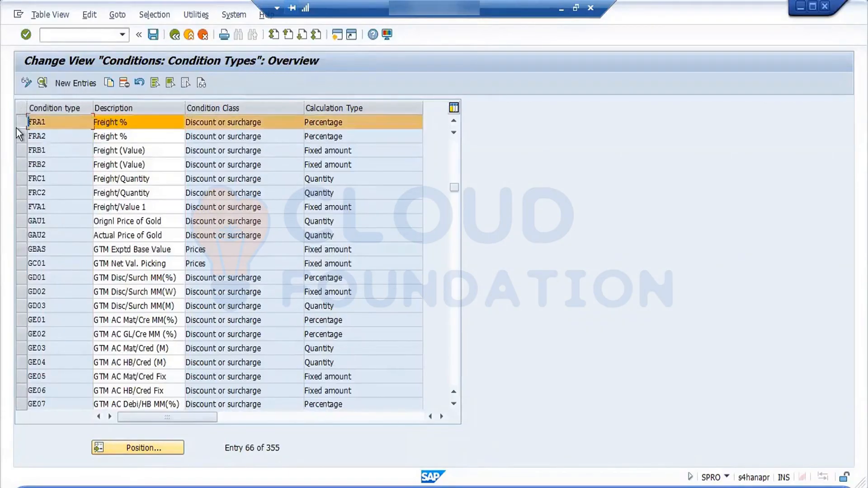
click(105, 84)
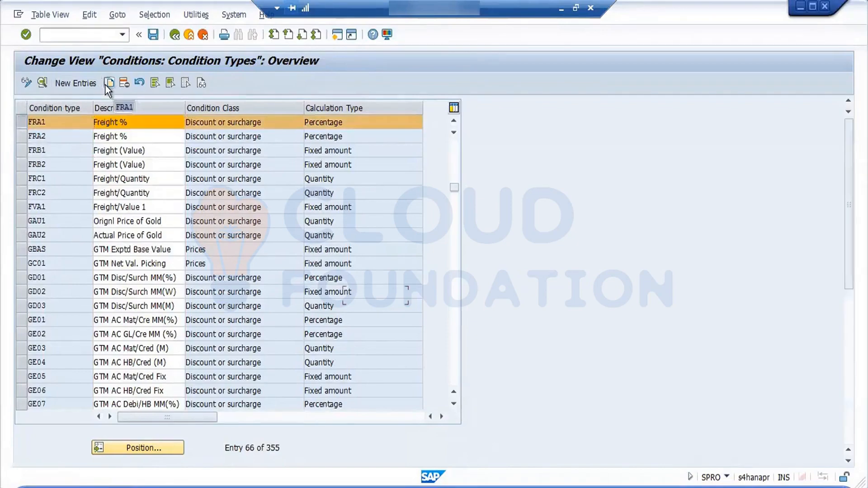
click(370, 297)
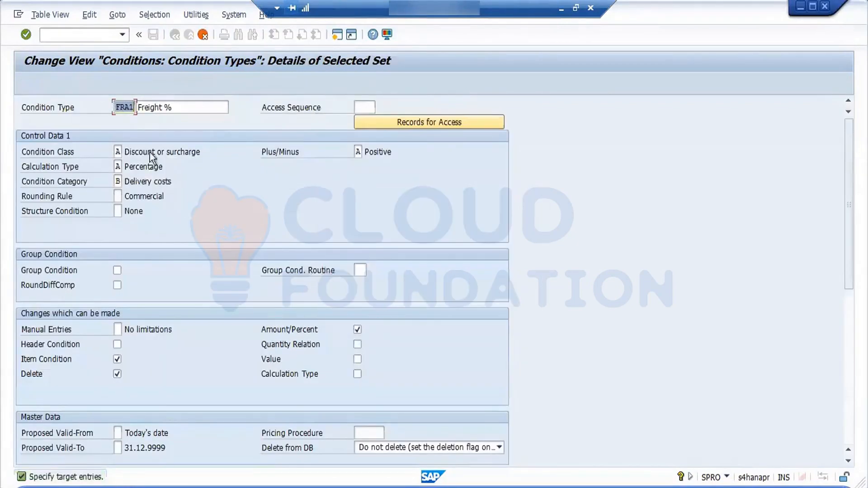
text(TOLL)
triple_click(184, 107)
text(TOLL)
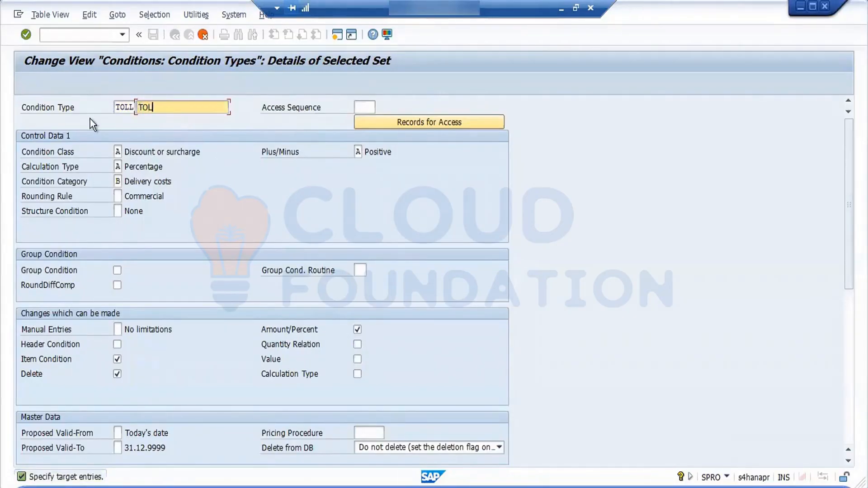
text( CHARGES)
- Examine the Condition Class and Plus/Minus settings of the TOLL condition type
click(119, 152)
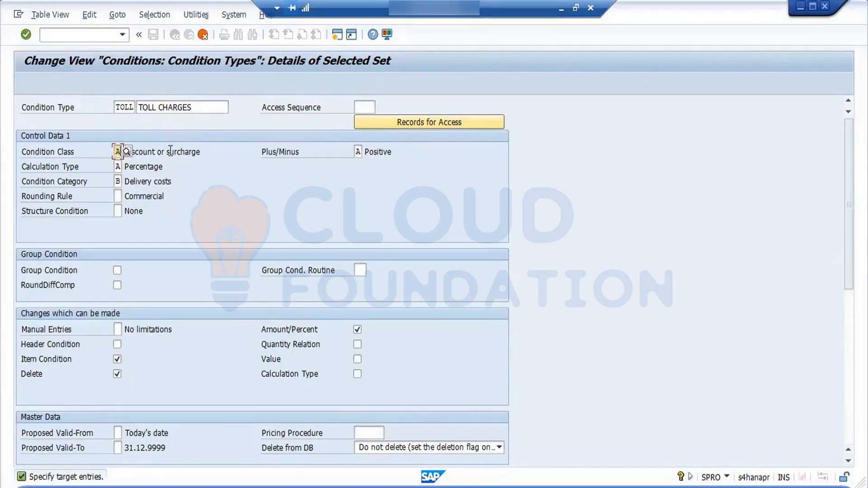
drag(170, 152, 185, 152)
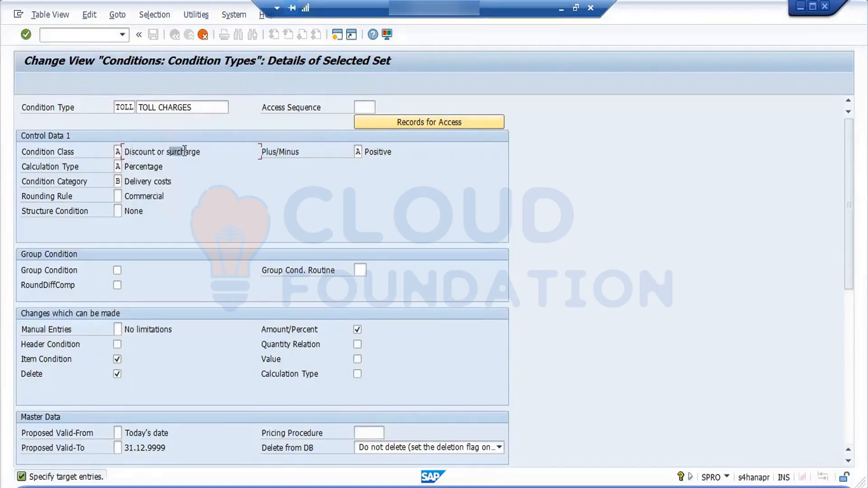
click(294, 153)
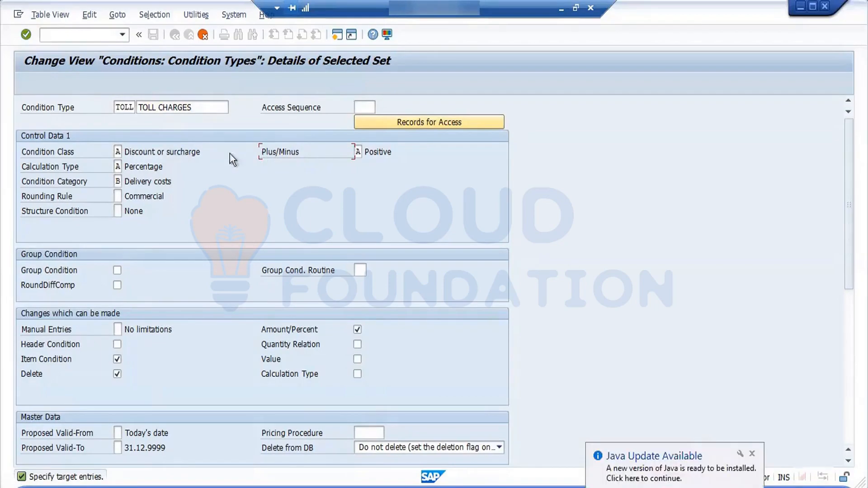
click(358, 152)
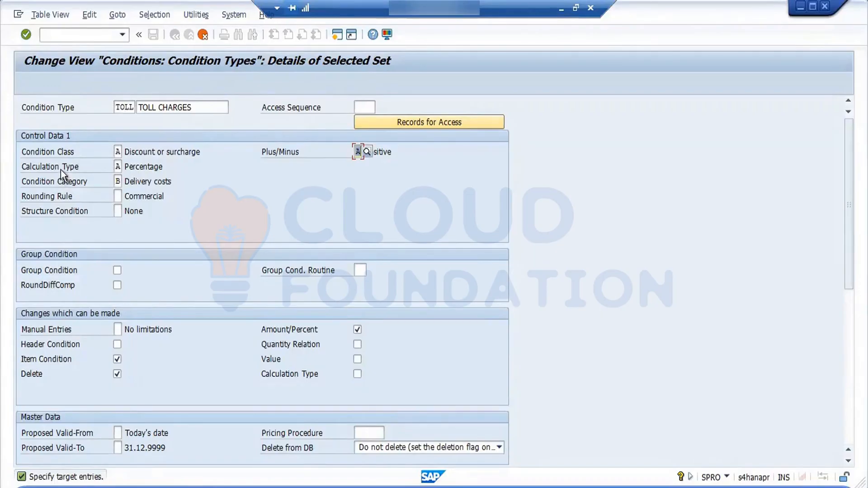
- Choose calculation type A, Percentage, from the possible values for the TOLL condition type
click(118, 167)
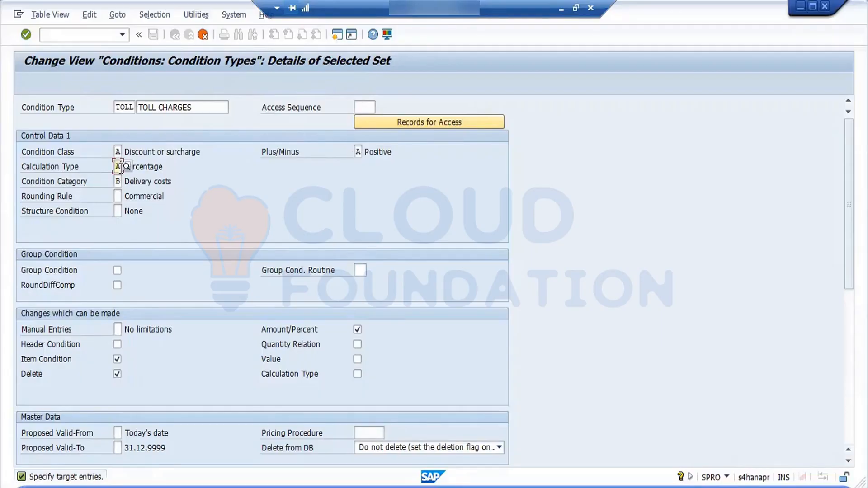
click(129, 167)
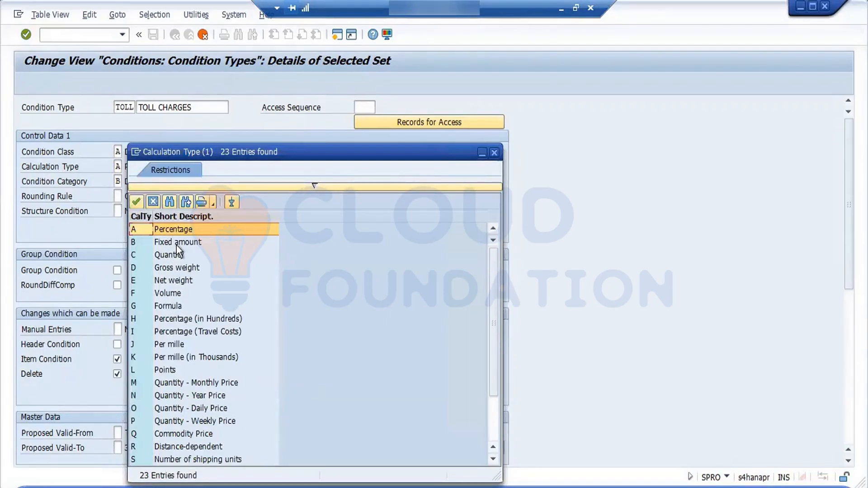
double_click(178, 230)
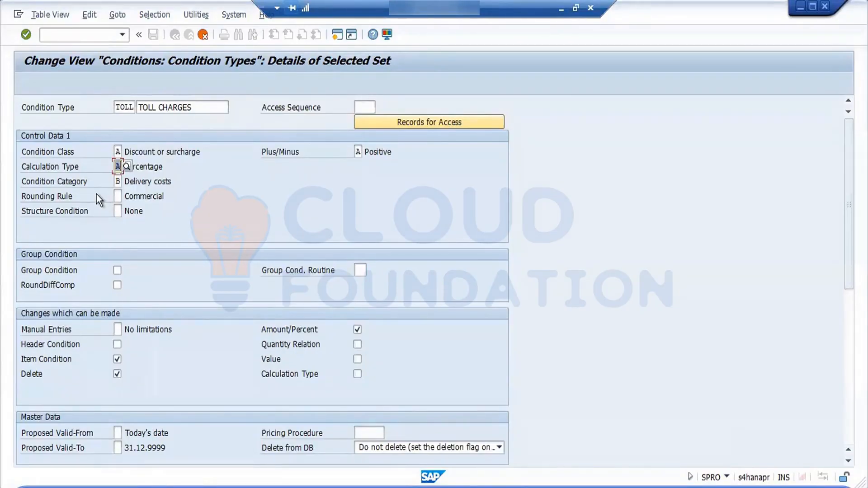
- Look through the available condition categories for the TOLL condition type and close the list without choosing another
click(118, 181)
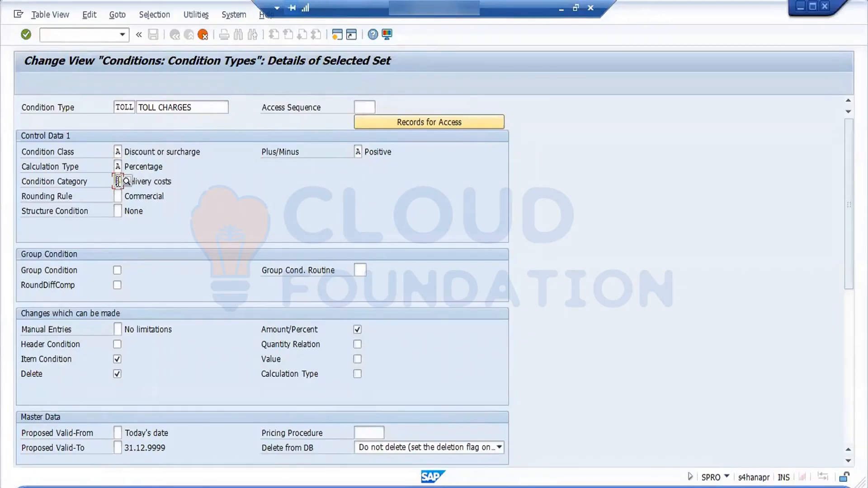
click(127, 182)
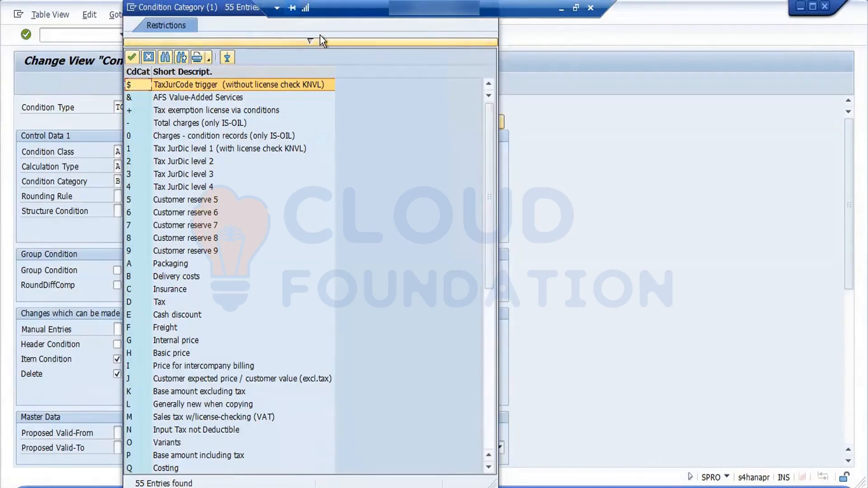
drag(235, 9, 267, 98)
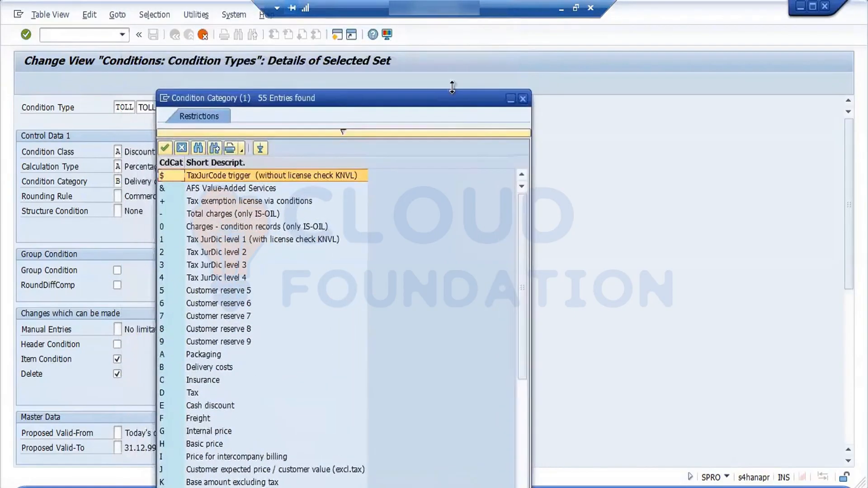
click(523, 100)
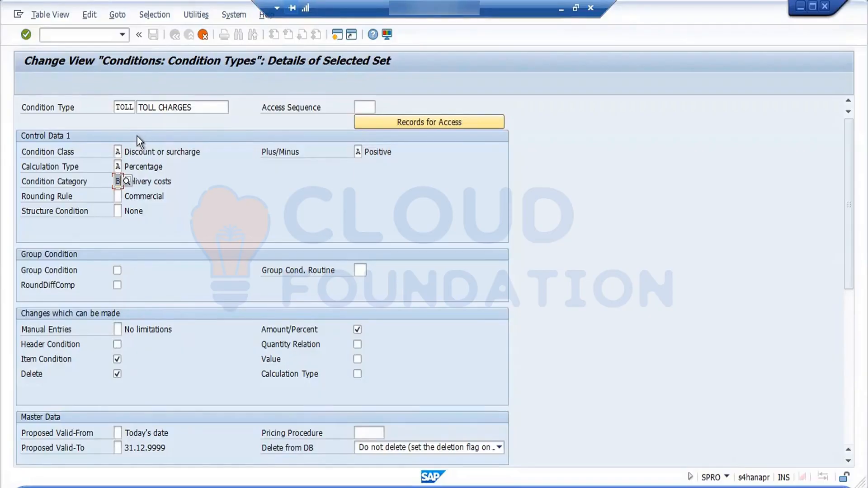
- Examine the Delete option and the Pricing Procedure field in the TOLL condition type's details
click(118, 374)
scroll(262, 280, down, 5)
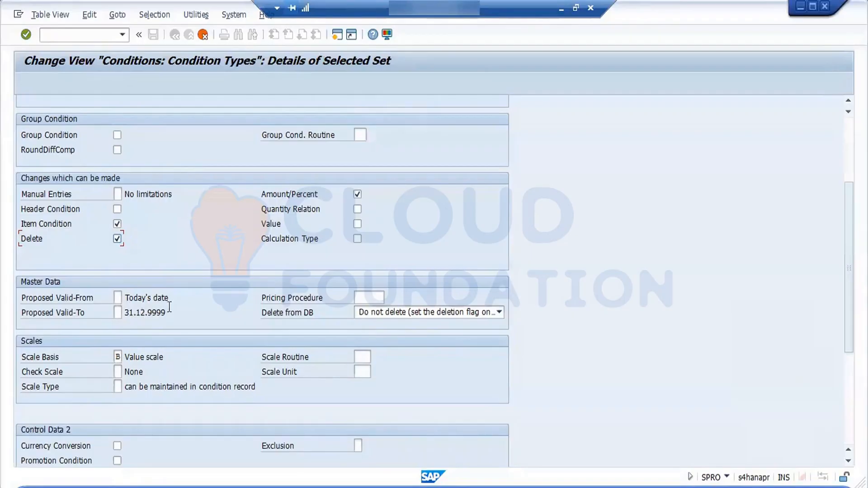
click(265, 298)
click(363, 298)
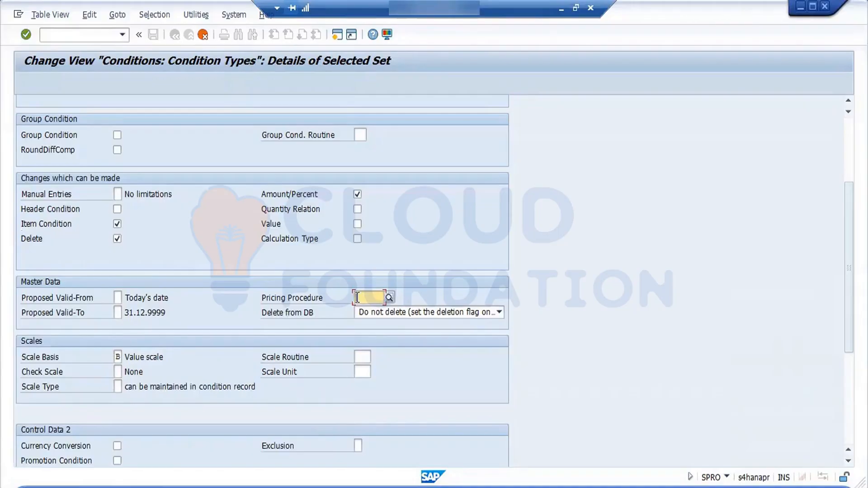
- Examine the Delete from DB, Scales, Control Data 2 and remaining settings in the TOLL condition type's details
key(Tab)
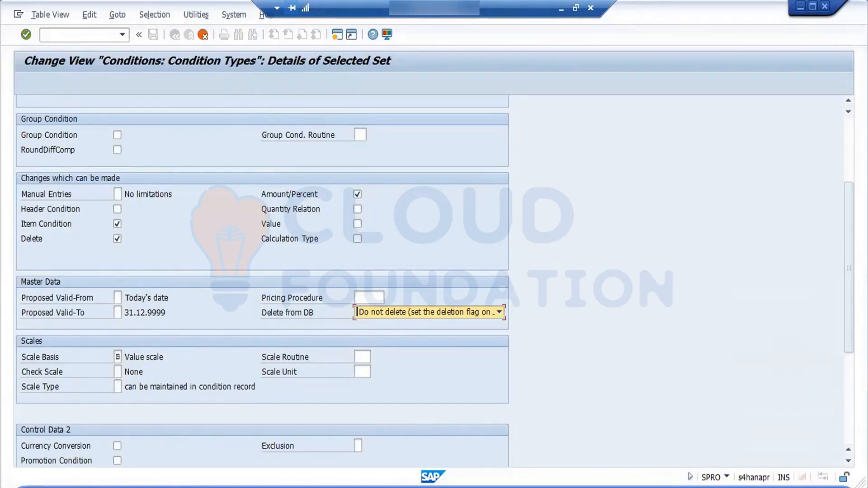
scroll(682, 351, down, 3)
scroll(377, 325, down, 5)
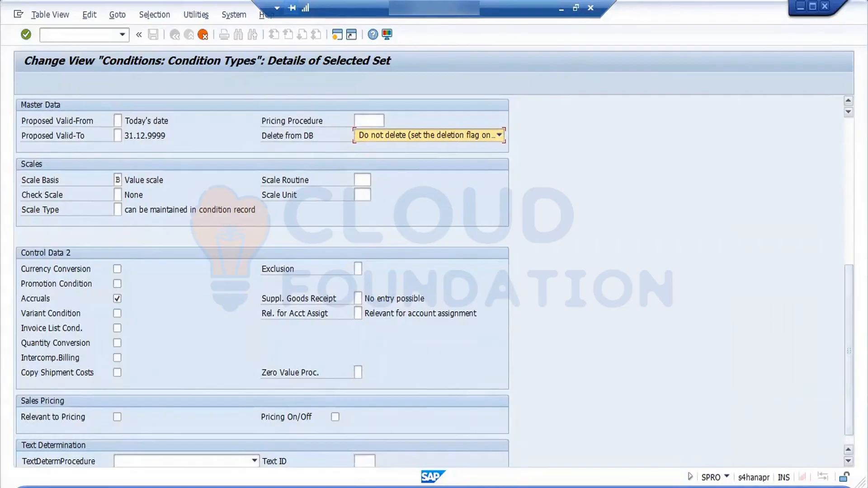
mouse_move(846, 340)
mouse_down()
mouse_move(846, 273)
mouse_move(849, 335)
mouse_up()
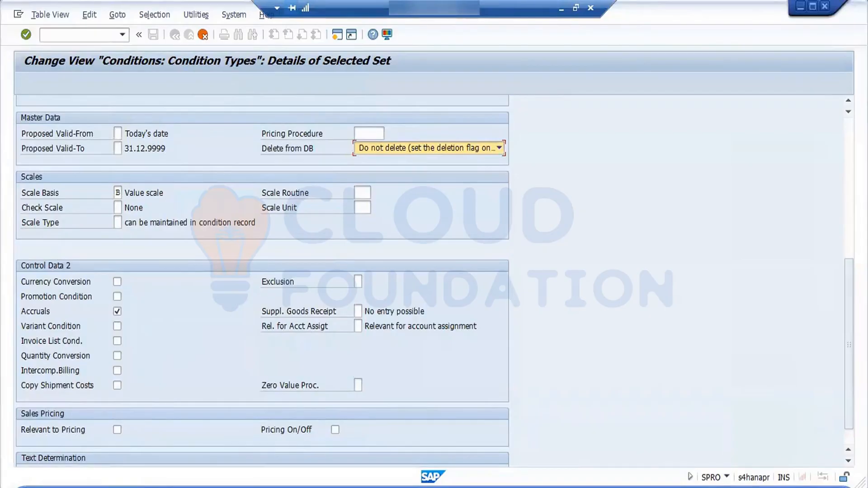
scroll(849, 344, down, 1)
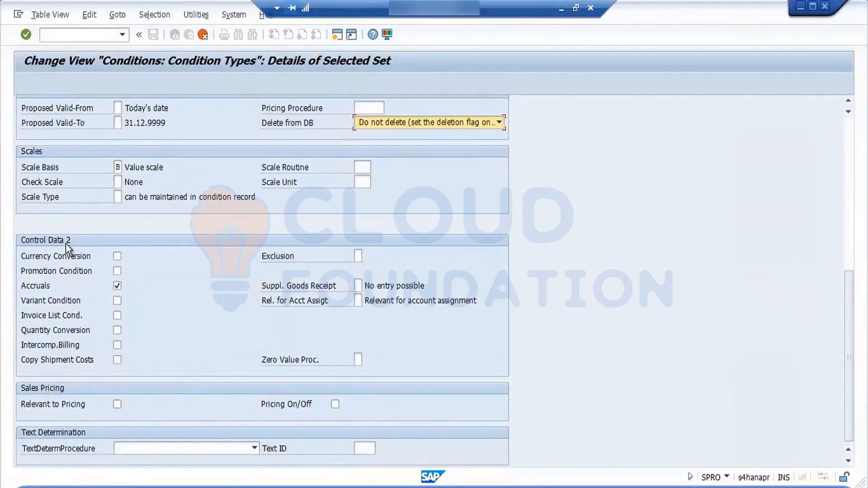
- Complete the copy of the TOLL condition type and save it to the proposed customizing request
key(Return)
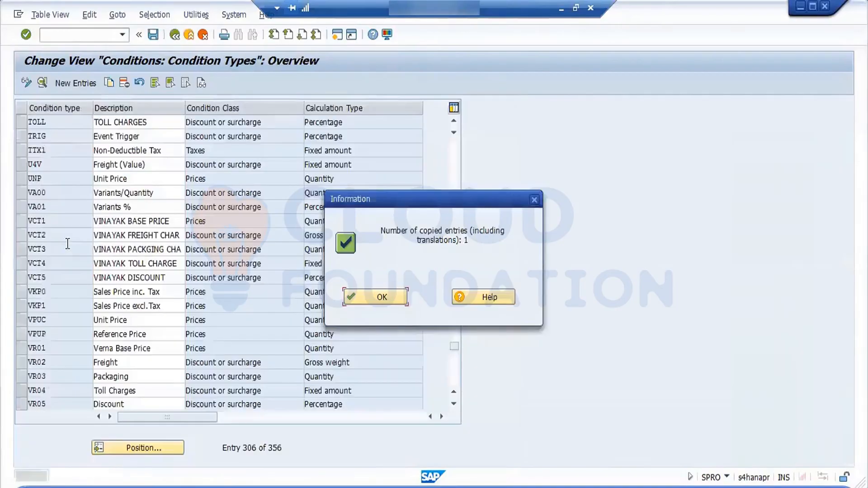
click(380, 297)
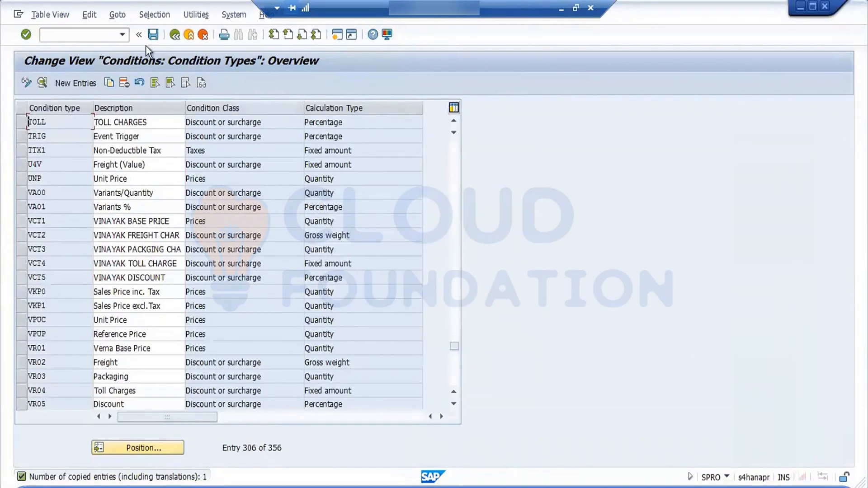
click(154, 36)
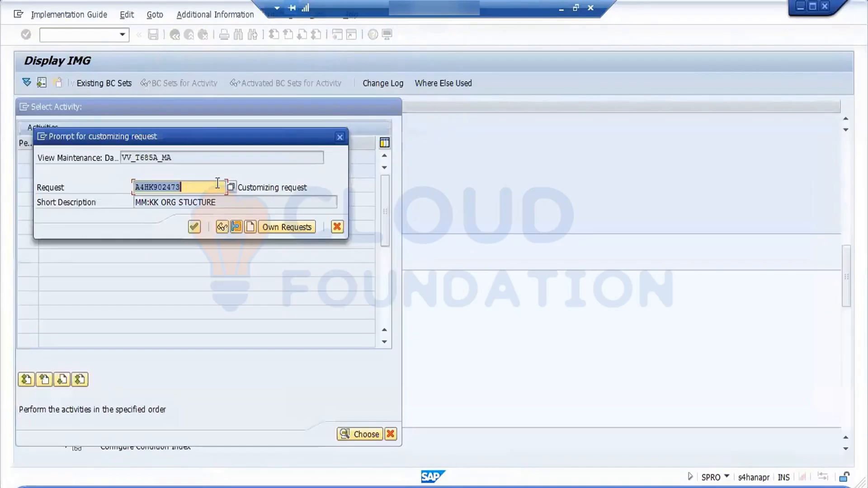
click(194, 226)
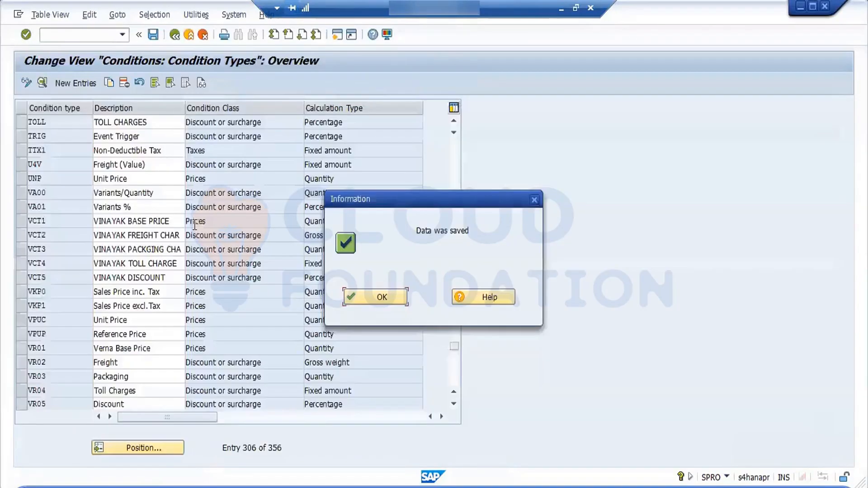
click(360, 291)
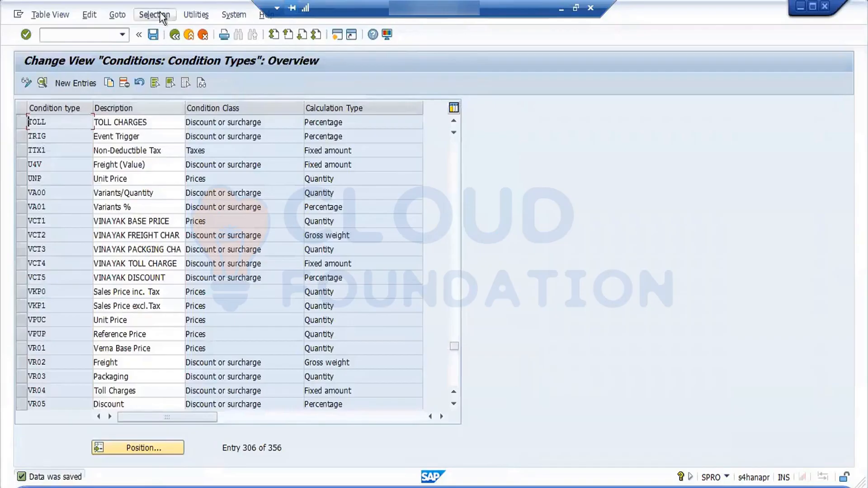
- Return to the IMG structure, open Set Calculation Schema - Purchasing and position the schema list at RM0000
click(179, 35)
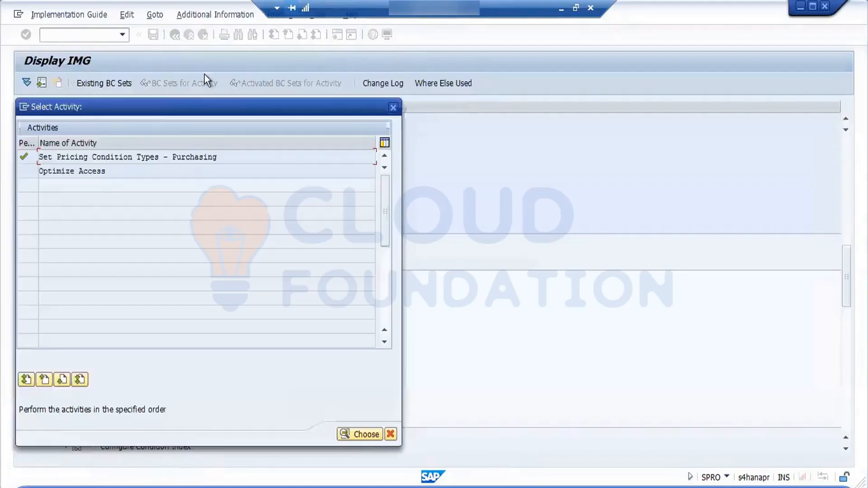
click(393, 107)
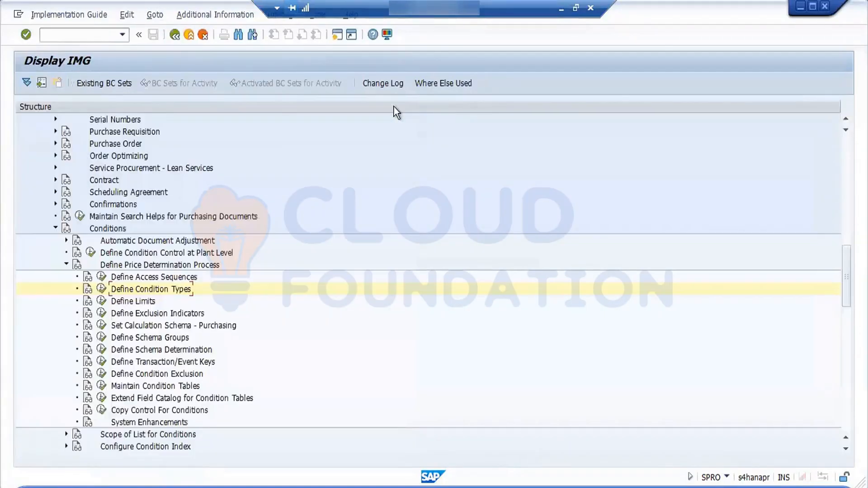
click(103, 326)
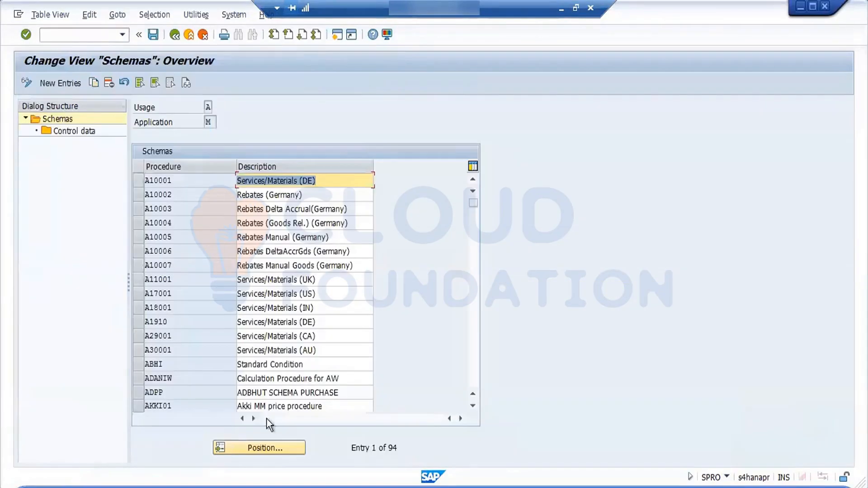
click(273, 450)
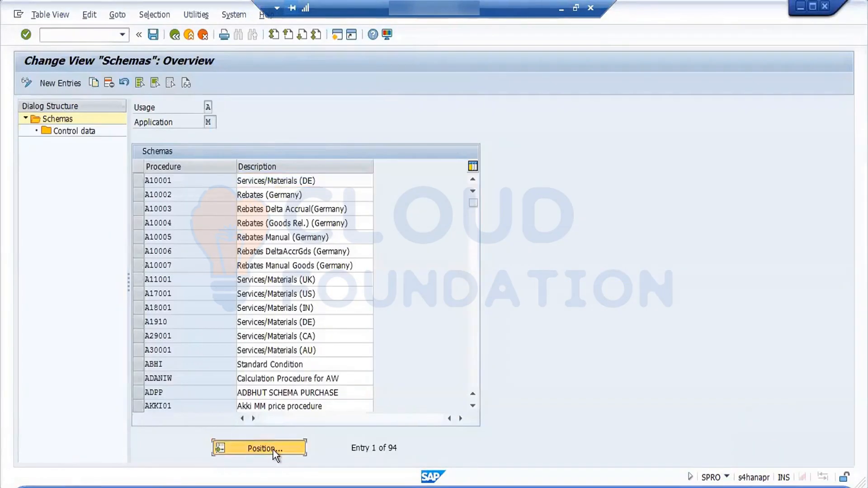
text(RM0000)
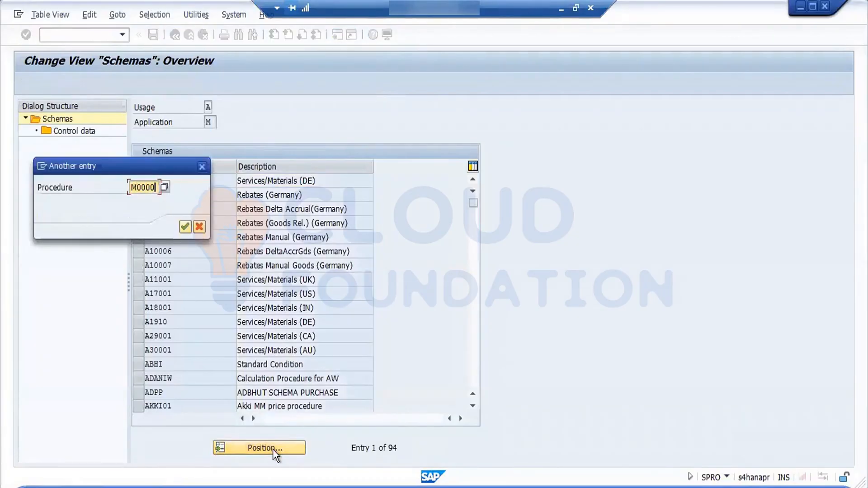
key(Return)
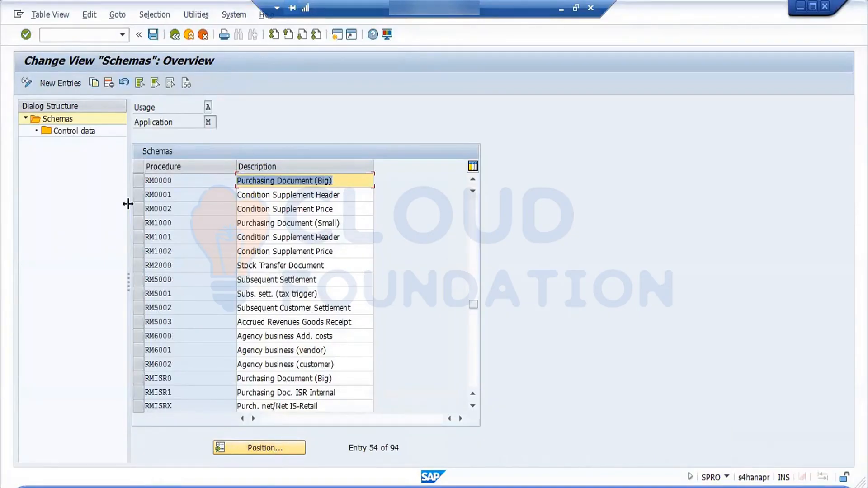
- Copy schema RM0000 under the procedure name RMFORD with its control data, accepting the counter warnings
click(139, 180)
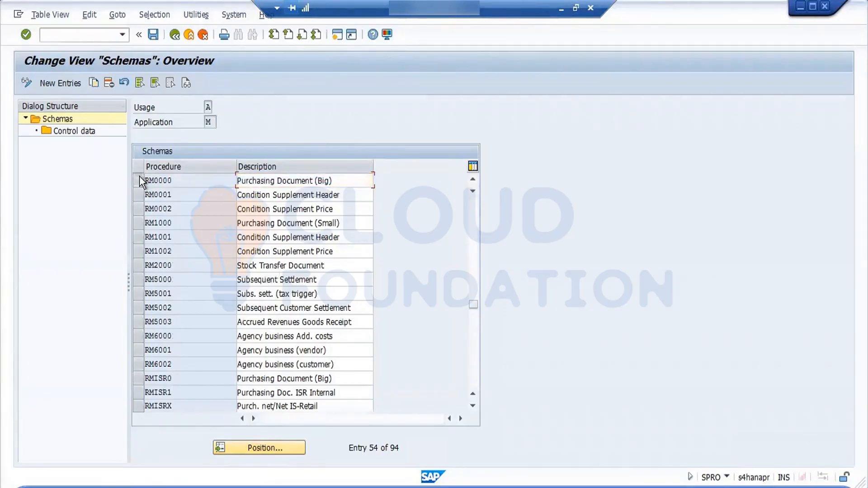
click(92, 83)
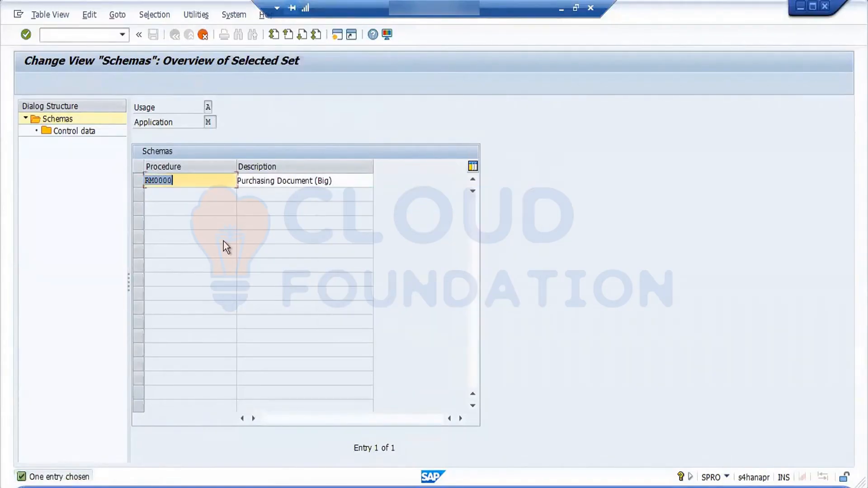
key(Delete)
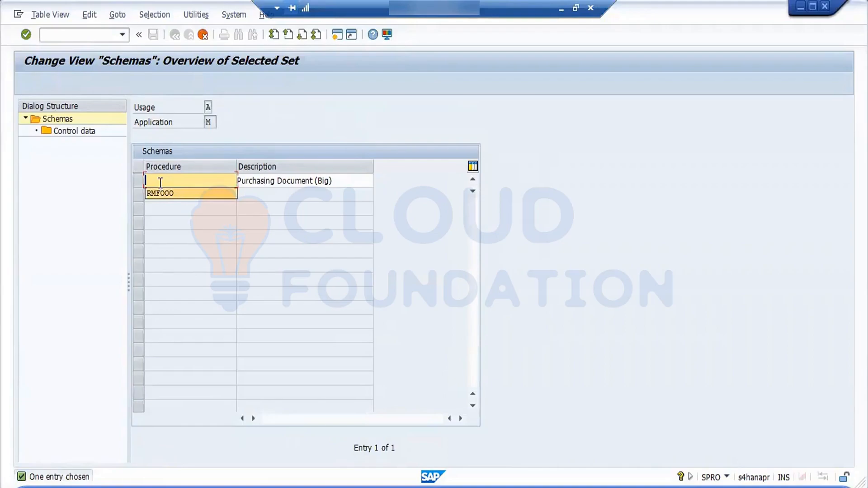
text(RMF0)
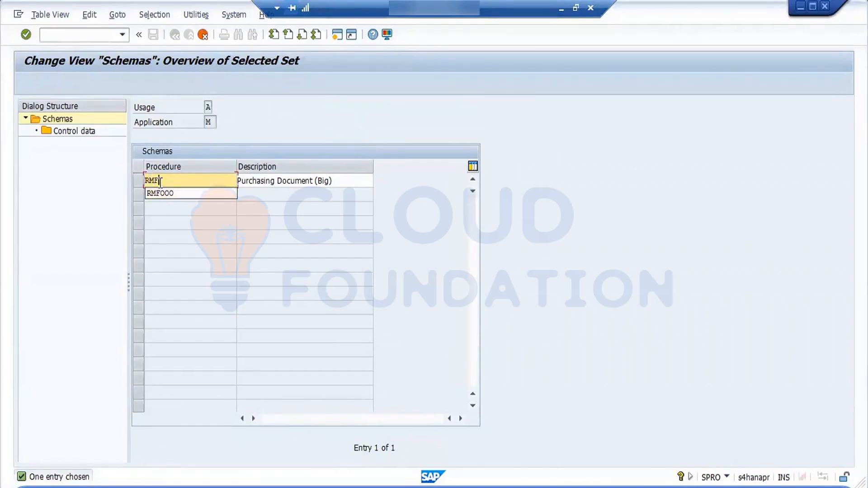
text(RD)
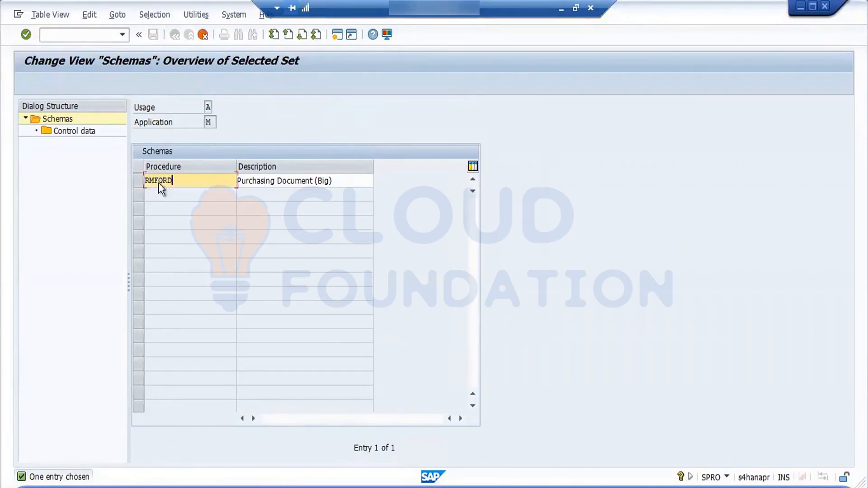
key(Return)
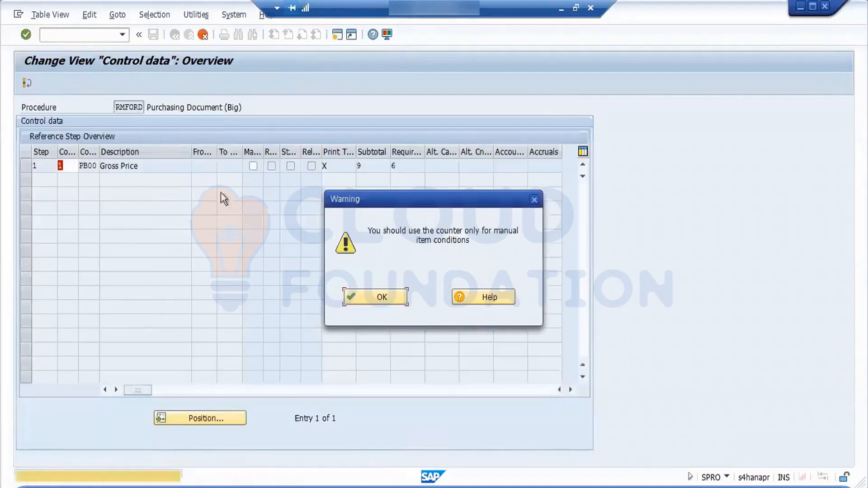
click(371, 290)
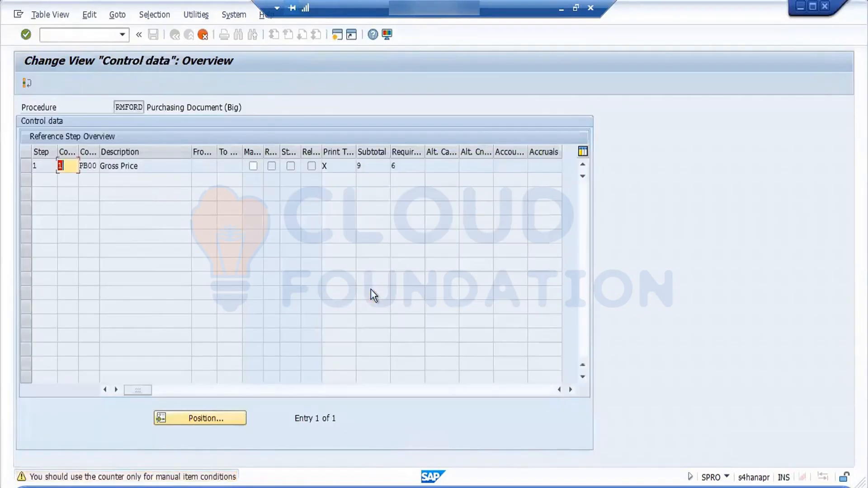
click(371, 290)
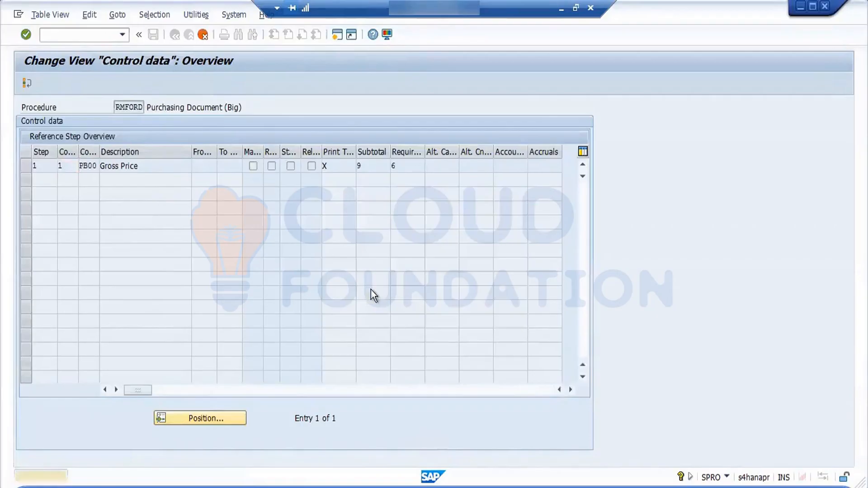
click(371, 289)
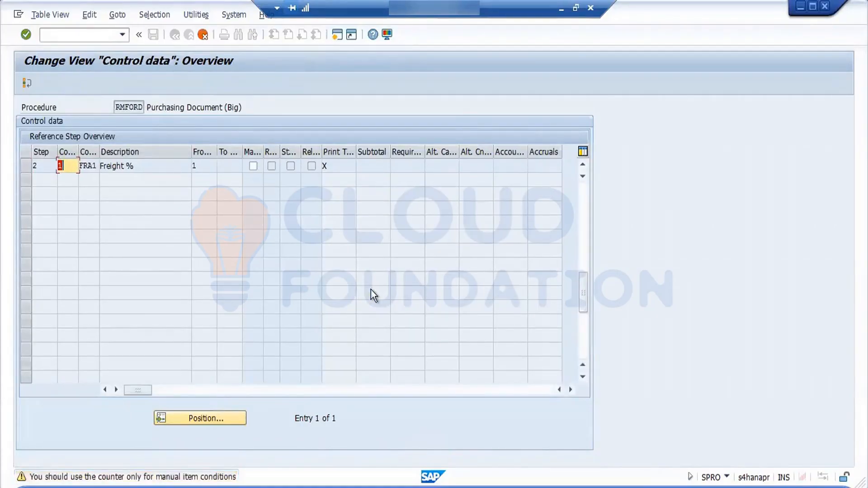
key(Return)
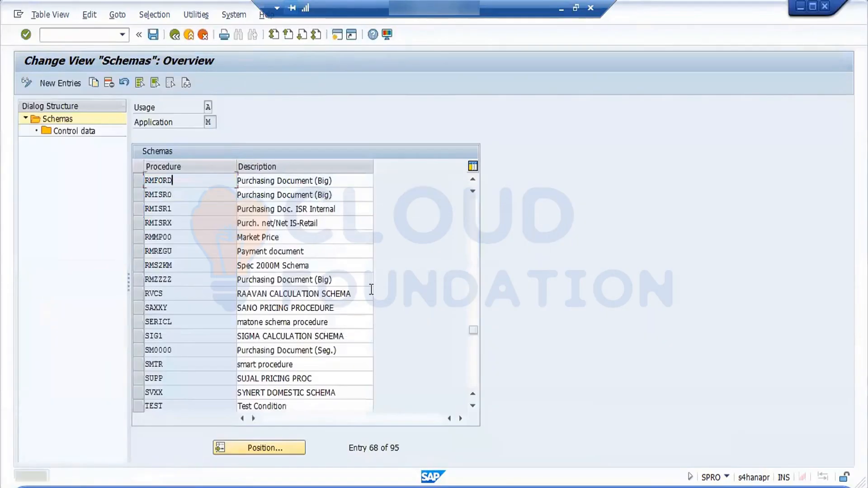
- Save the RMFORD schema to the proposed customizing request
click(153, 35)
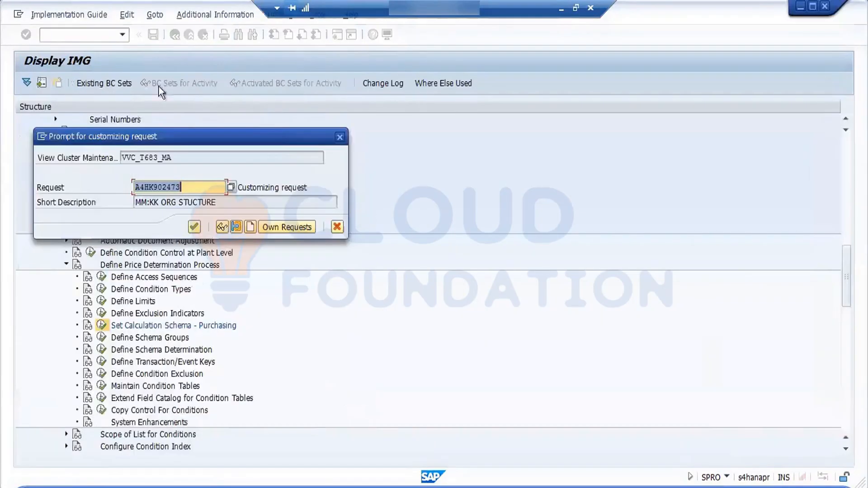
click(194, 228)
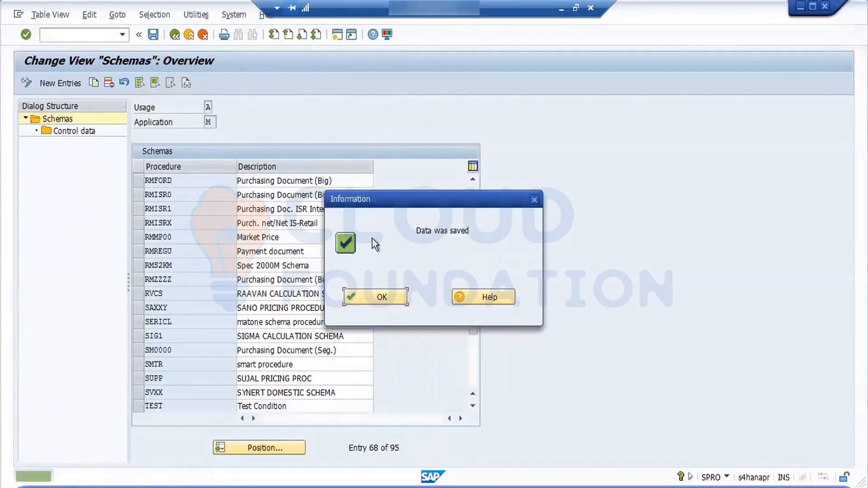
click(387, 297)
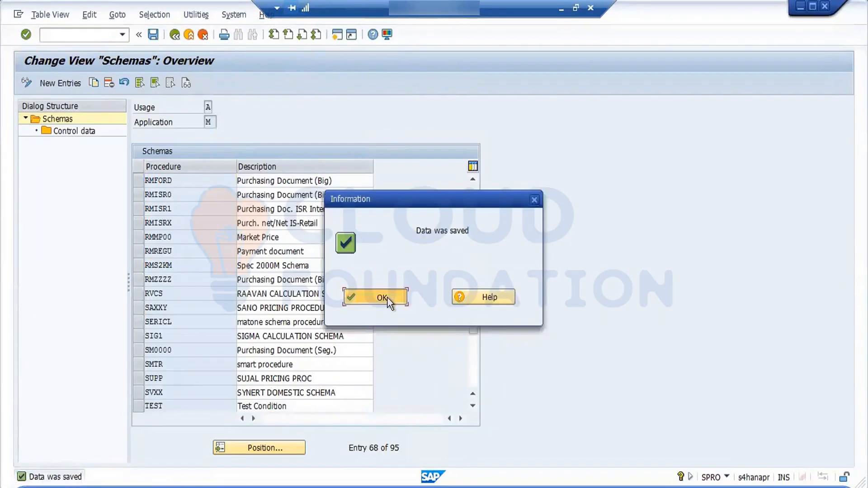
- Open the control data of schema RMFORD and start a copy of the FRA1 Freight % entry
click(134, 180)
double_click(74, 131)
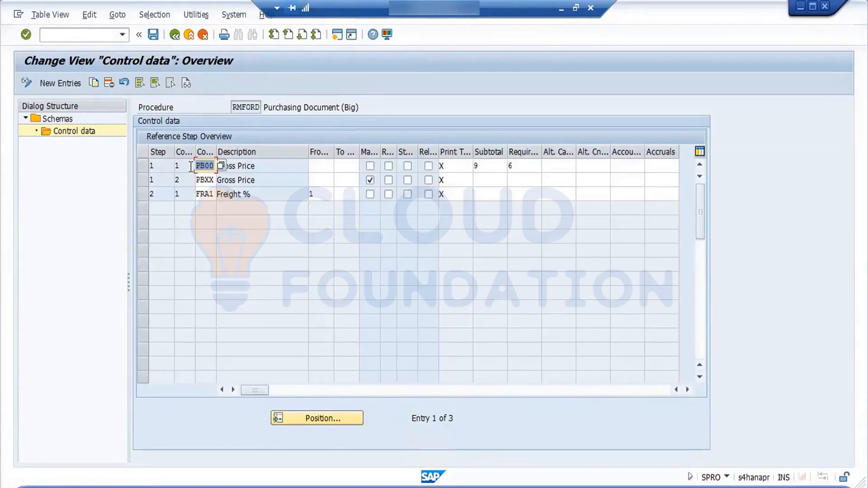
click(145, 196)
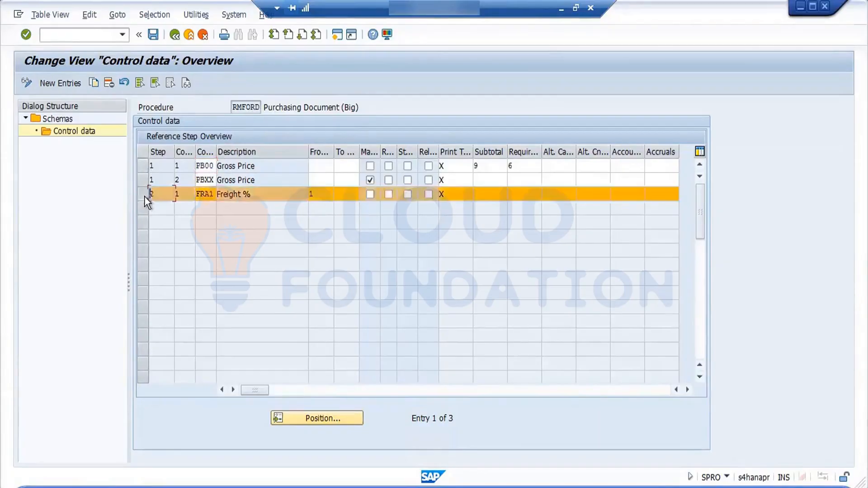
click(93, 84)
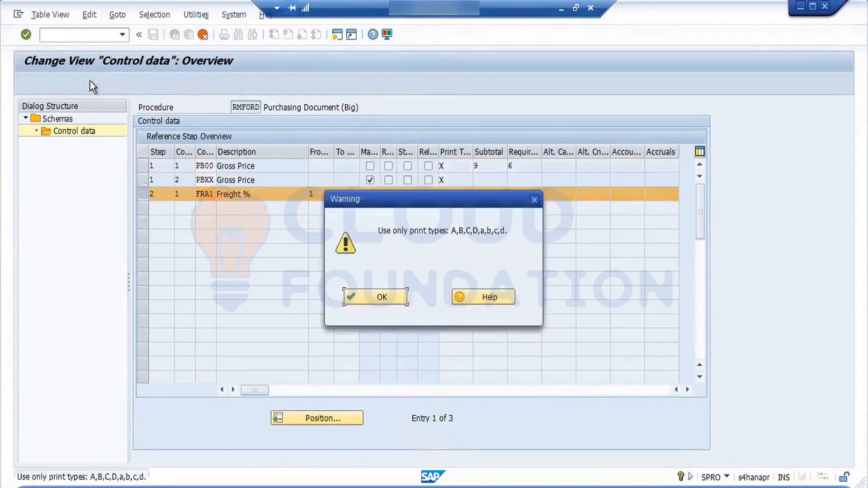
click(390, 298)
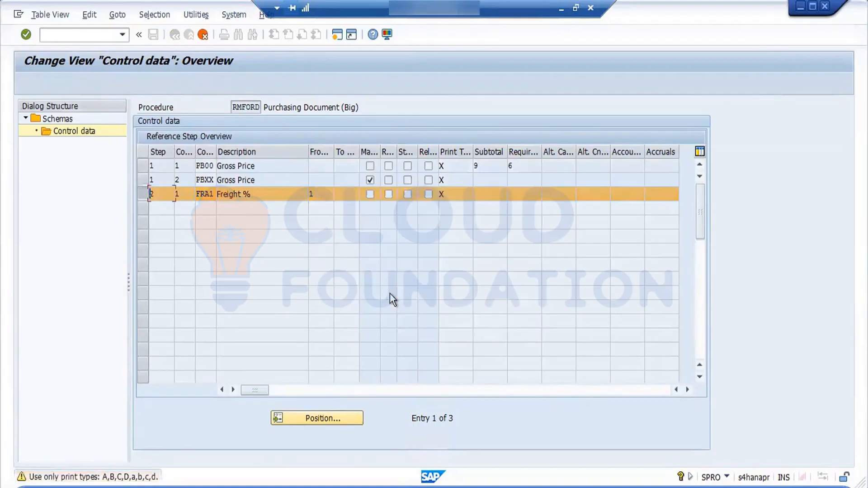
key(Return)
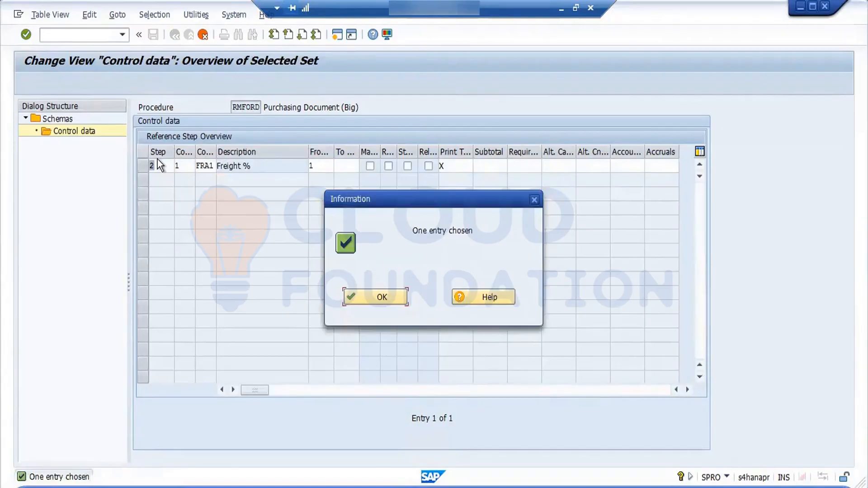
click(350, 297)
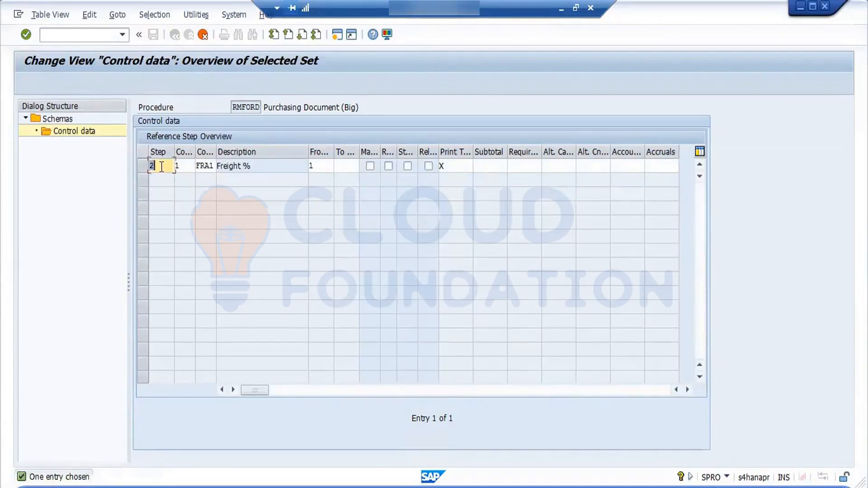
- Complete the copied entry as step 3 with condition type TOLL, accepting the counter and print type warnings
text(3)
double_click(202, 165)
key(Delete)
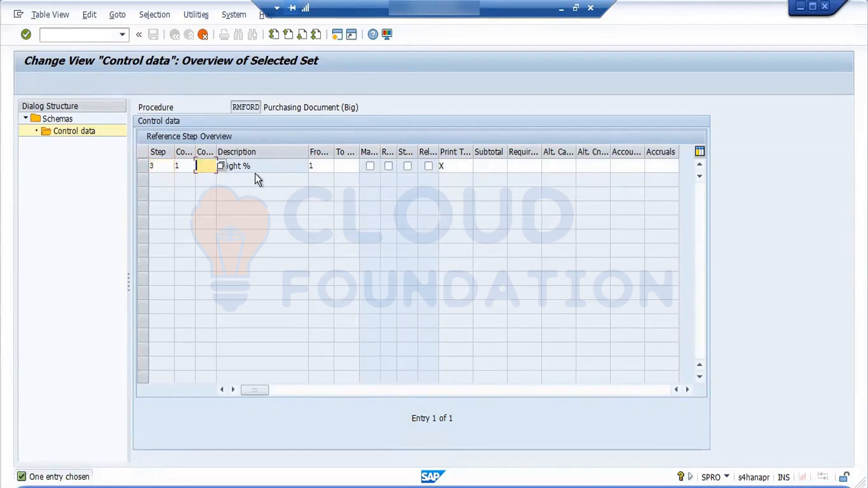
text(TOLL)
key(Return)
key(Return)
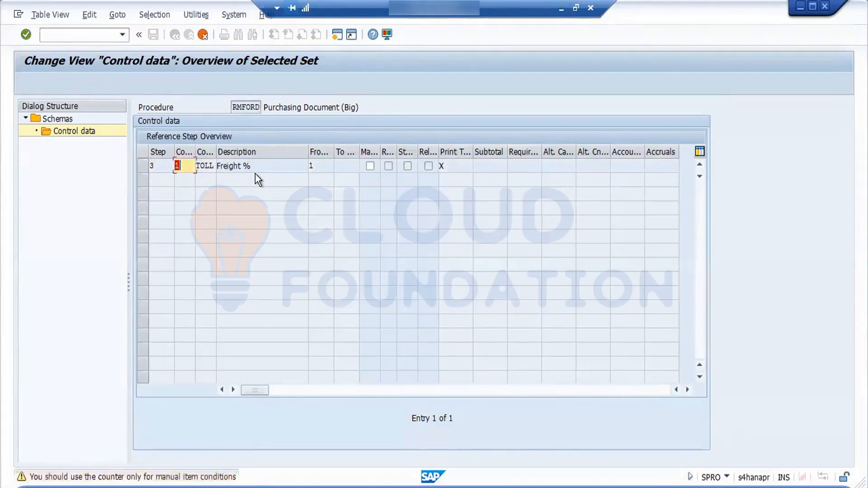
key(Return)
key(Return)
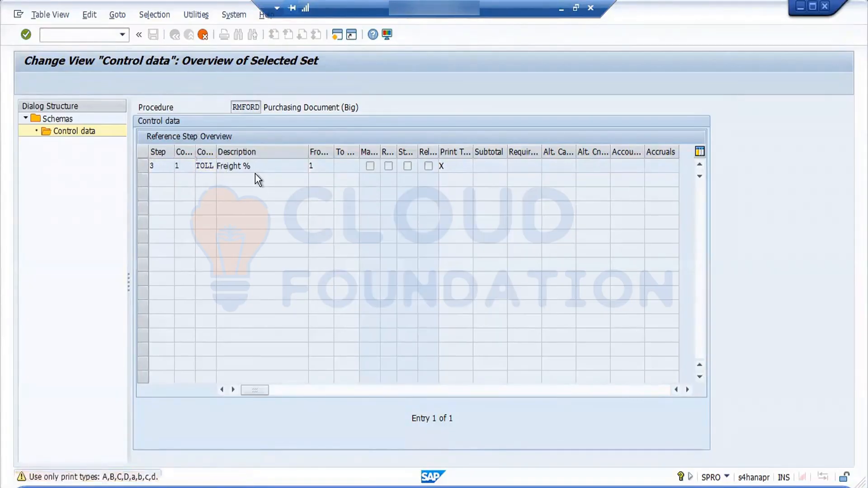
key(Return)
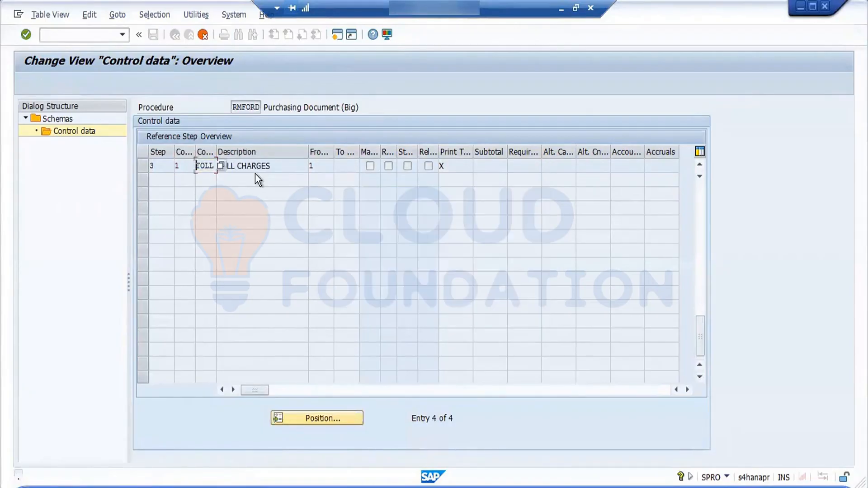
key(Return)
key(Return)
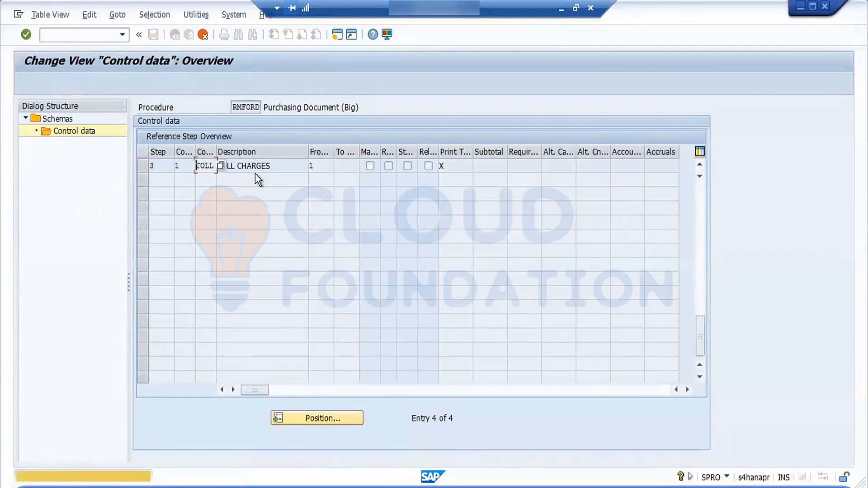
key(Return)
key(Return)
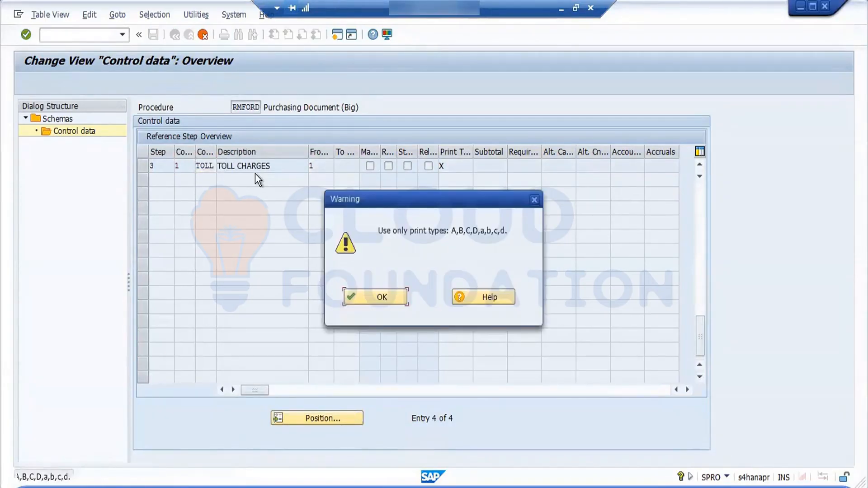
click(370, 297)
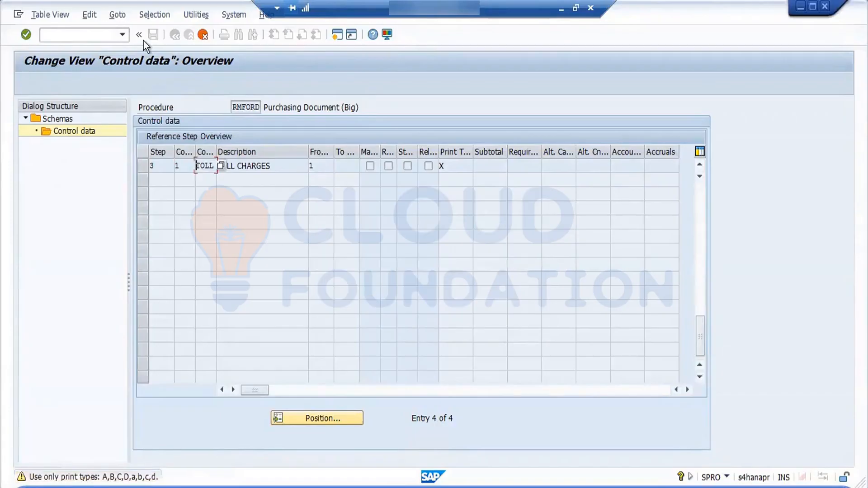
key(Return)
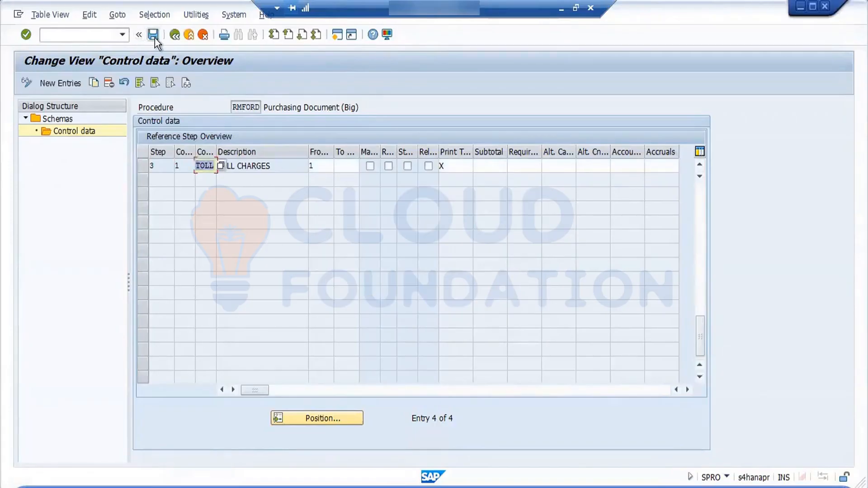
- Save the RMFORD control data with the added TOLL entry, accepting the print type warnings
click(154, 36)
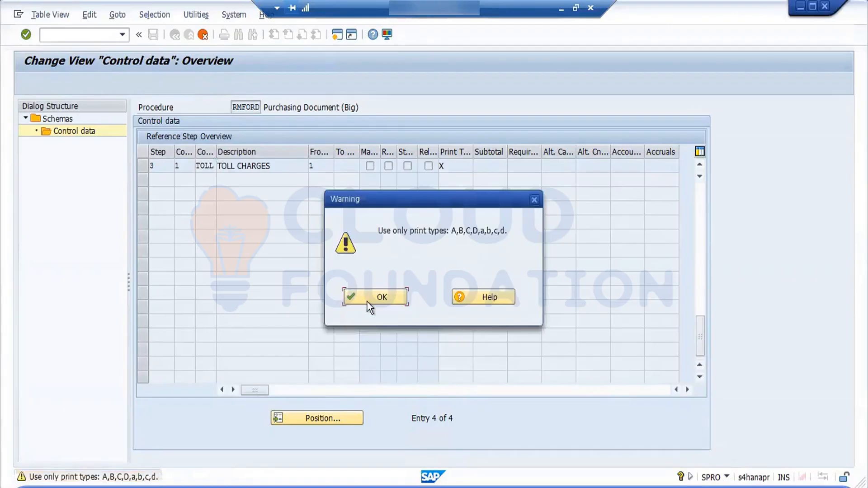
click(367, 301)
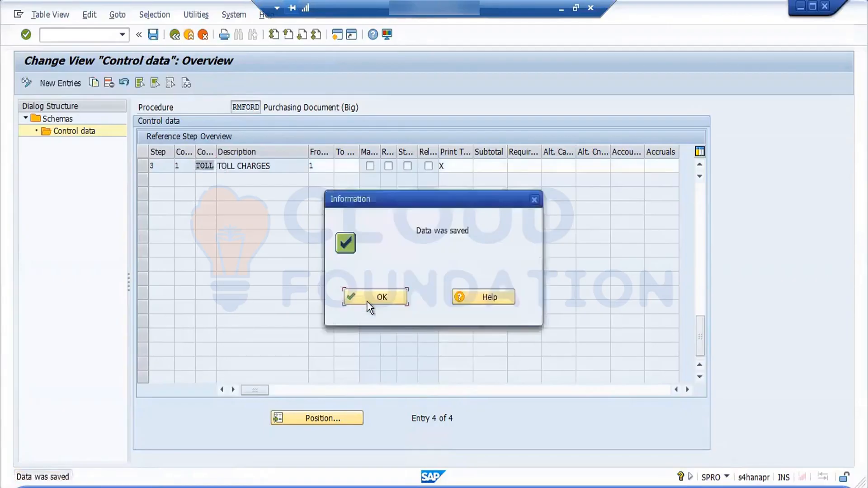
click(368, 302)
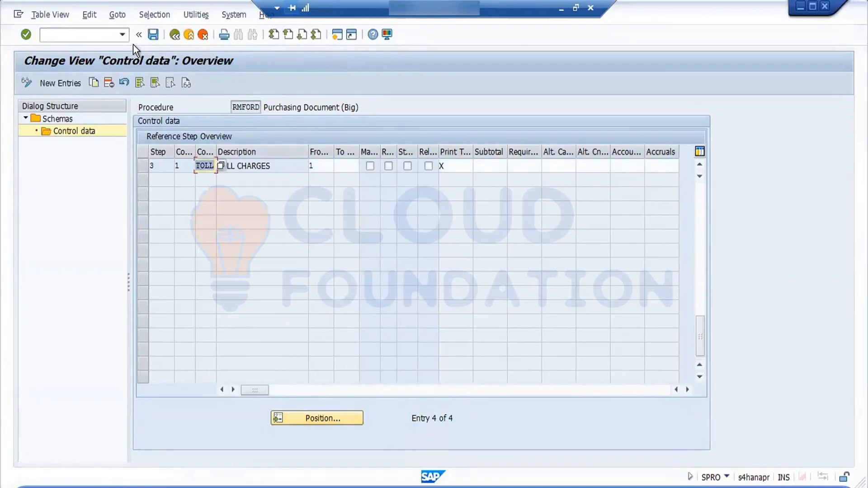
click(153, 34)
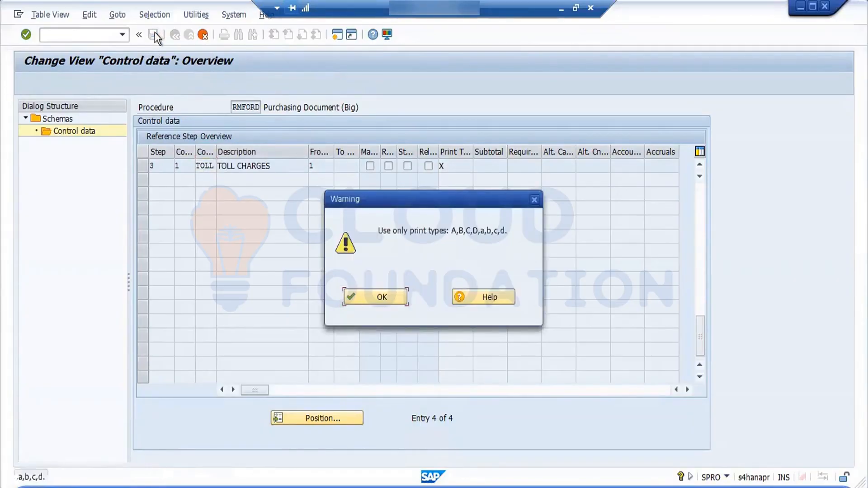
click(373, 303)
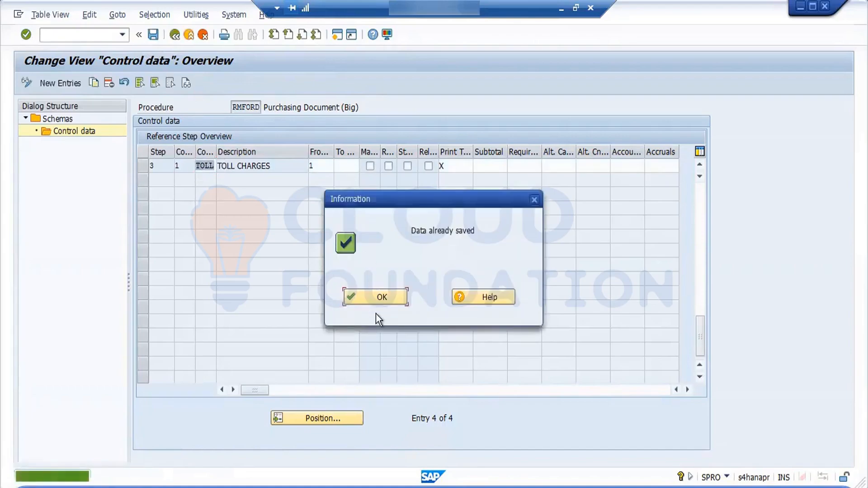
click(382, 300)
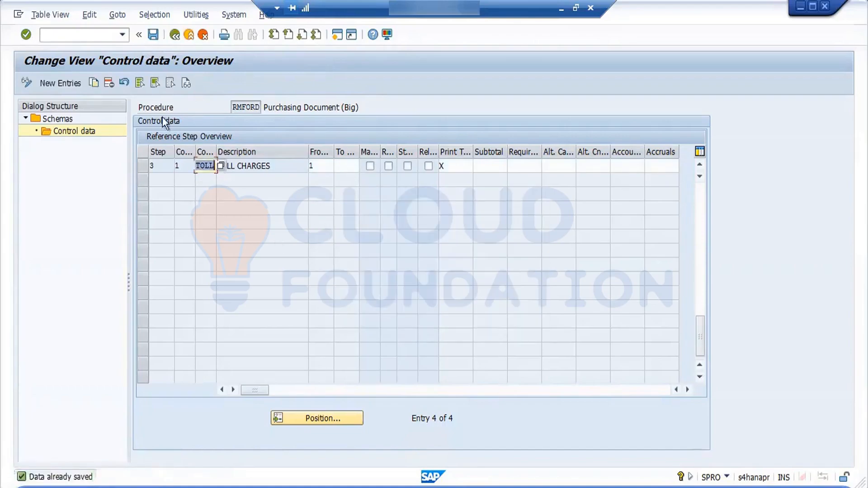
- Return to the schema list and reopen the control data of RMFORD to review all its entries
click(174, 35)
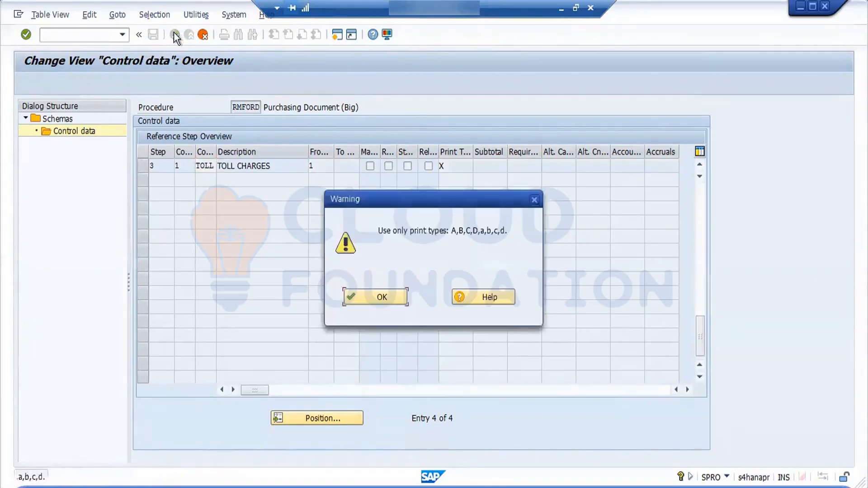
click(534, 200)
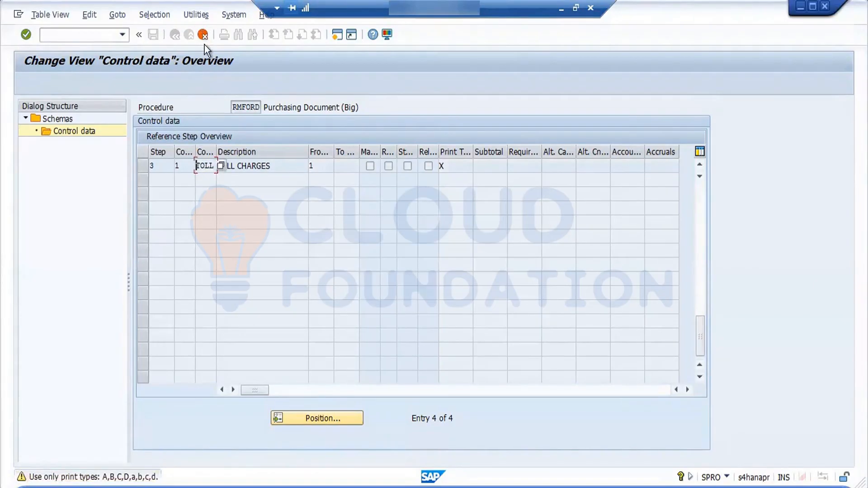
click(199, 37)
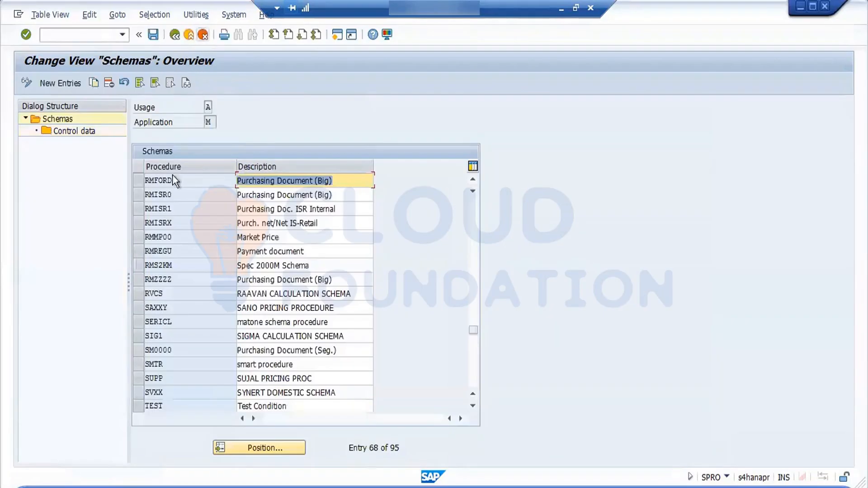
click(138, 183)
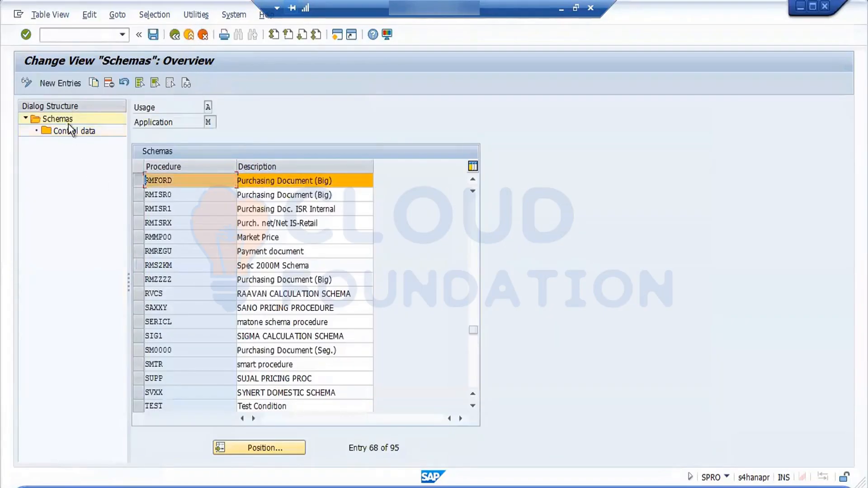
double_click(71, 132)
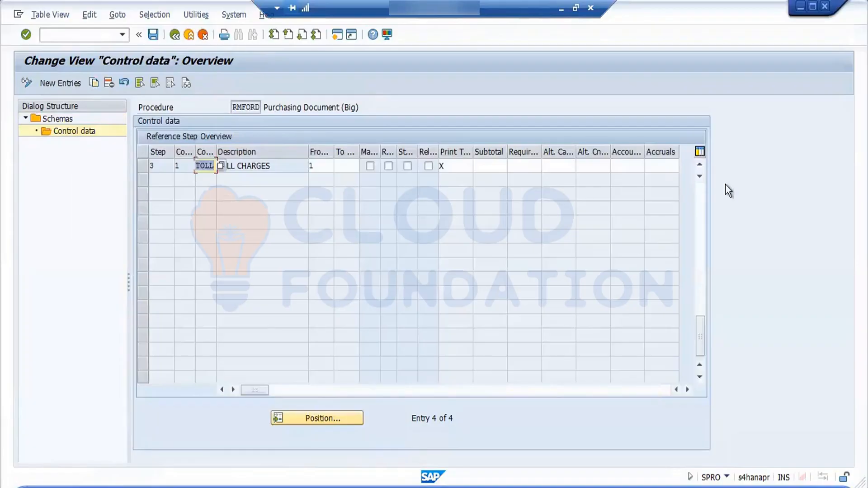
click(698, 164)
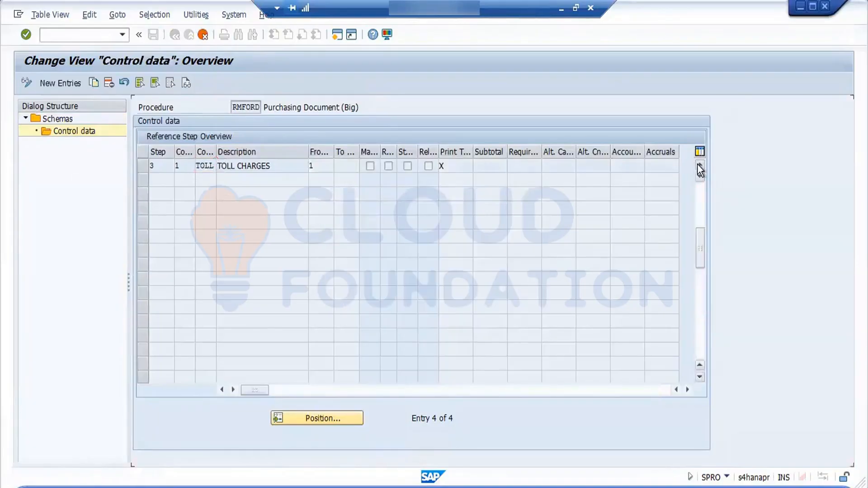
click(392, 301)
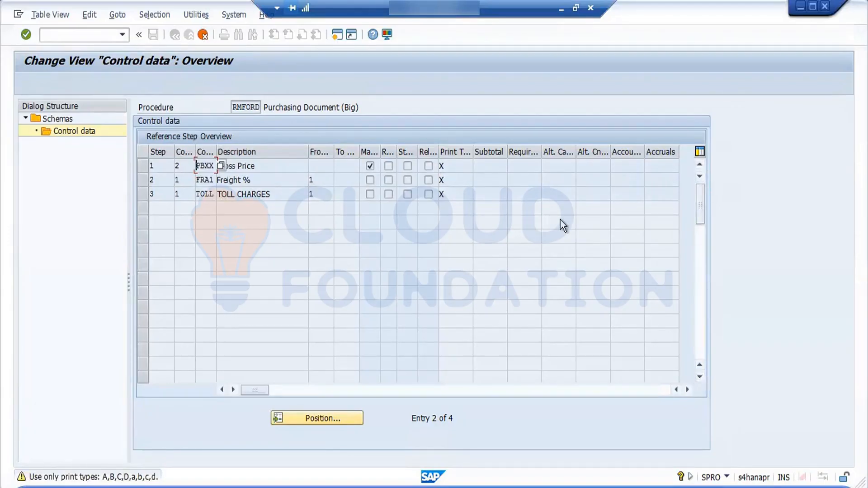
- Leave the control data and start transaction M/08 with /NM/08
click(92, 35)
text(/NM)
text(/)
text(GO)
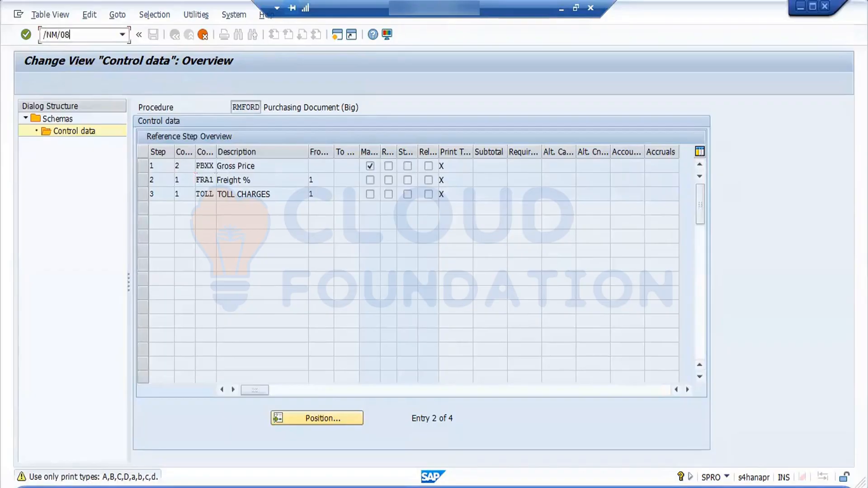
key(Return)
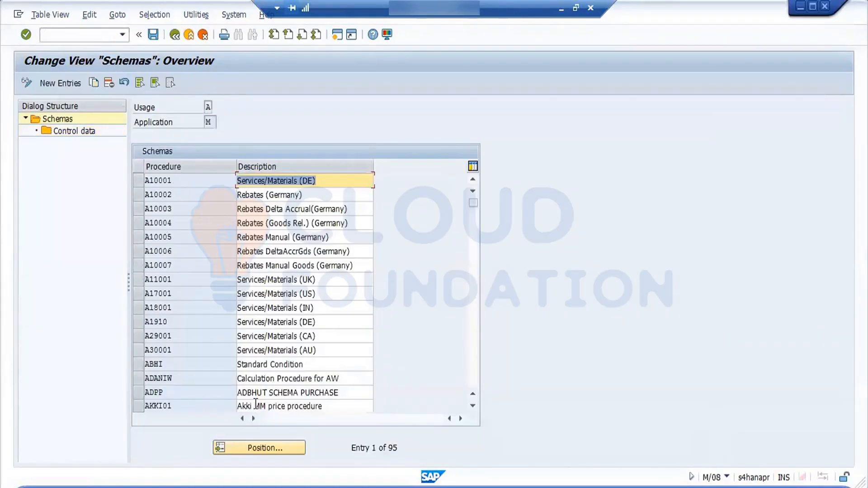
- Position the schema list at RMFORD and open its control data, accepting the print type warning
click(277, 444)
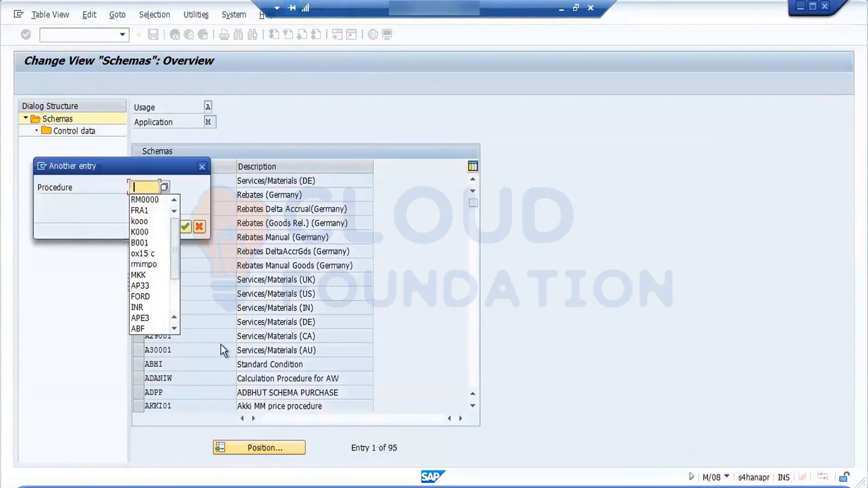
click(151, 204)
key(BackSpace)
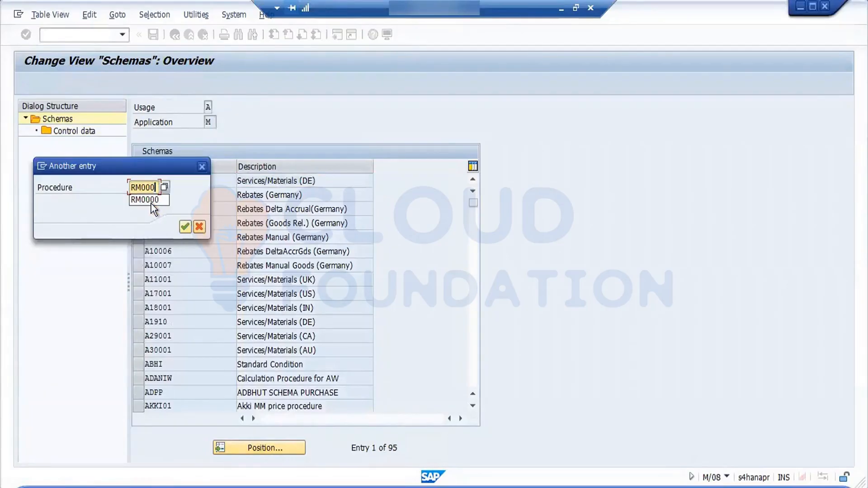
text(FORD)
key(Return)
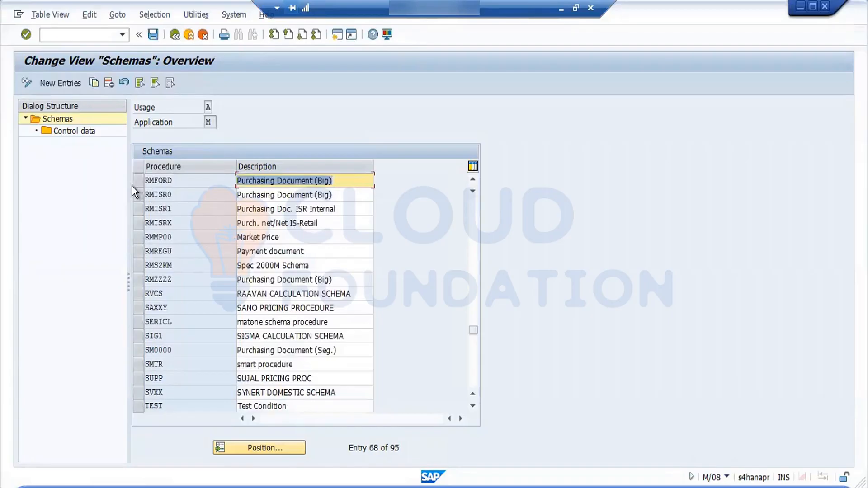
click(136, 183)
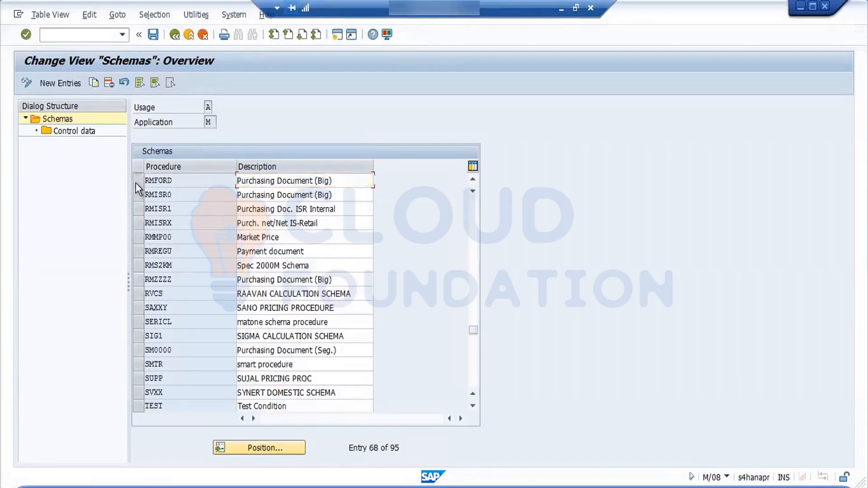
double_click(73, 131)
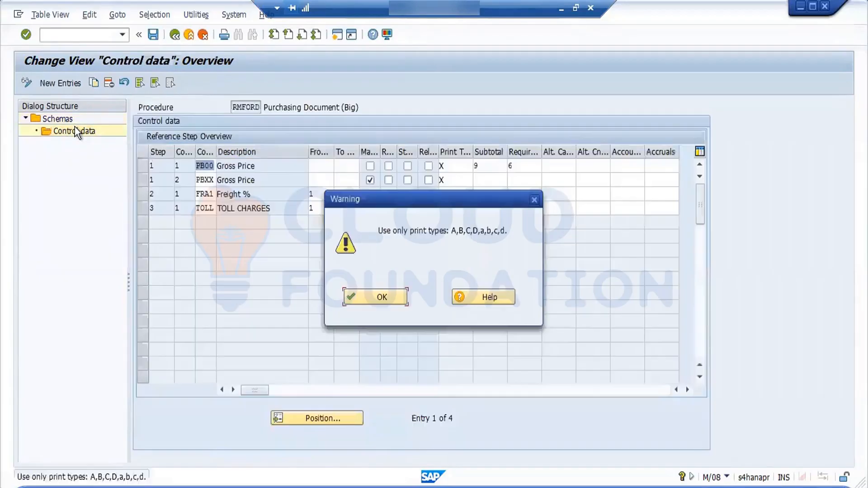
click(382, 296)
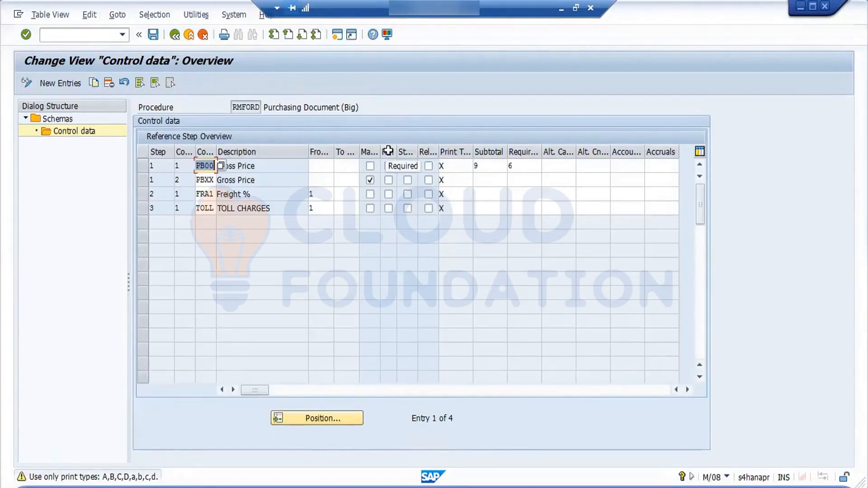
- Mark the TOLL CHARGES condition as required and save the control data to the proposed customizing request
click(388, 208)
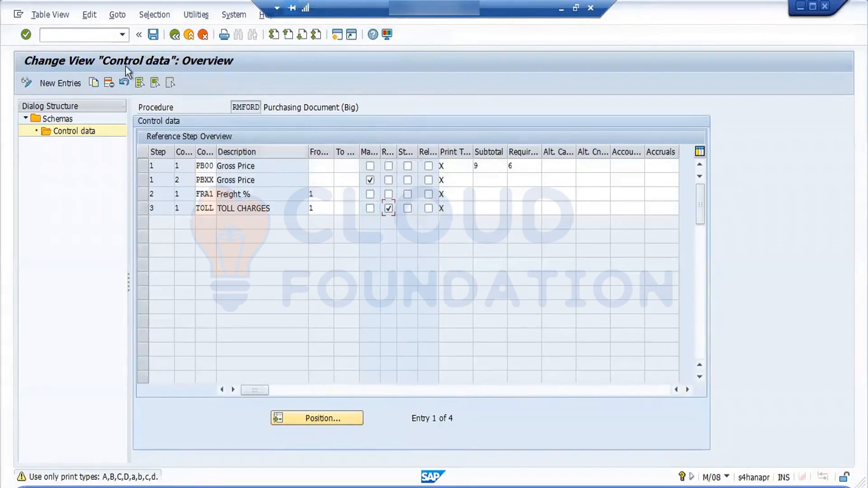
click(153, 39)
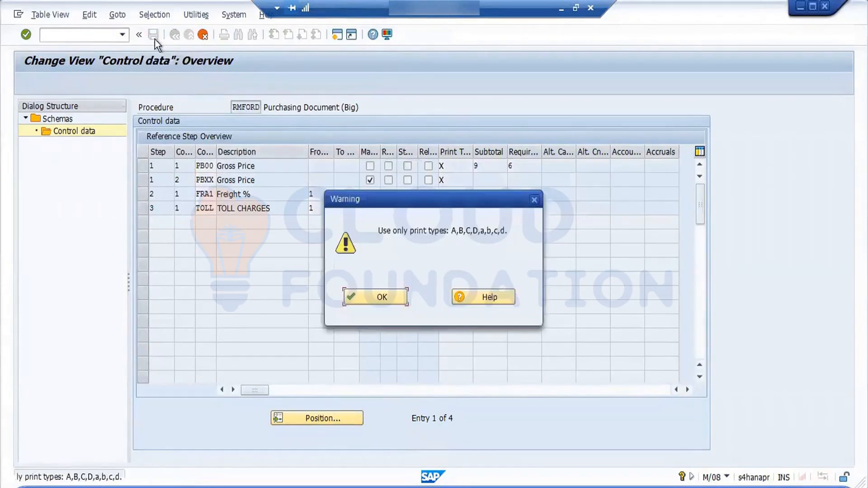
click(386, 295)
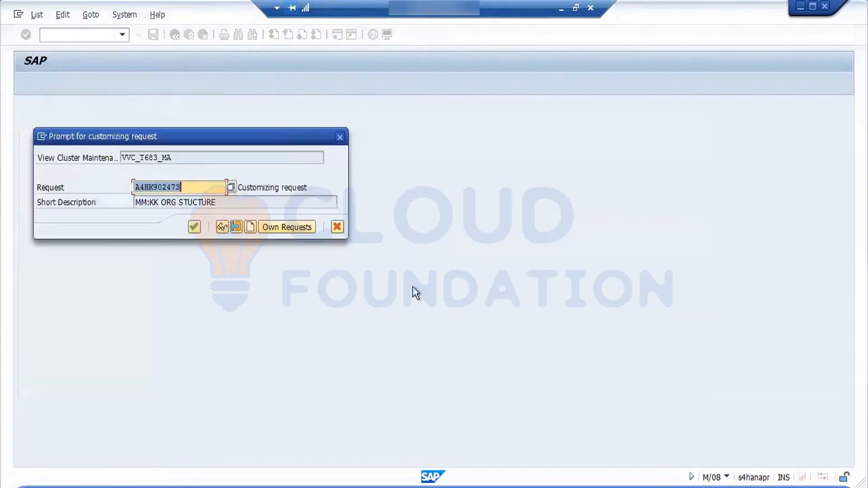
key(Return)
click(394, 299)
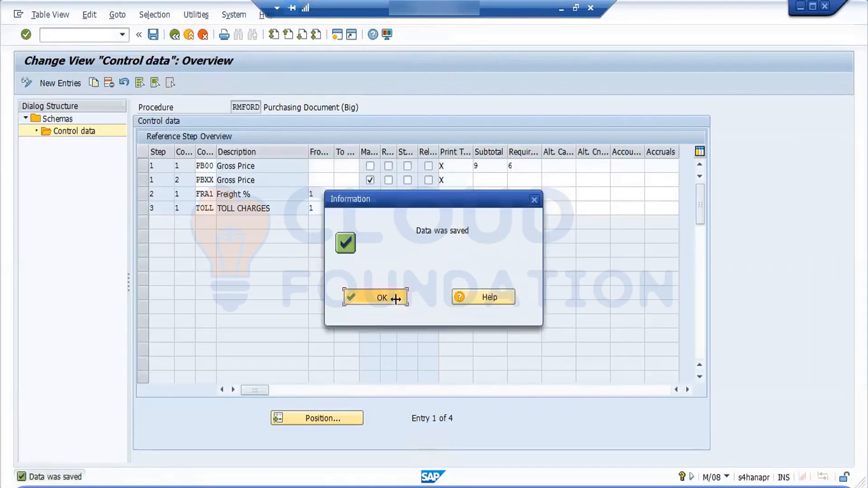
- Enter FRE as the account key of the TOLL CHARGES row
click(623, 209)
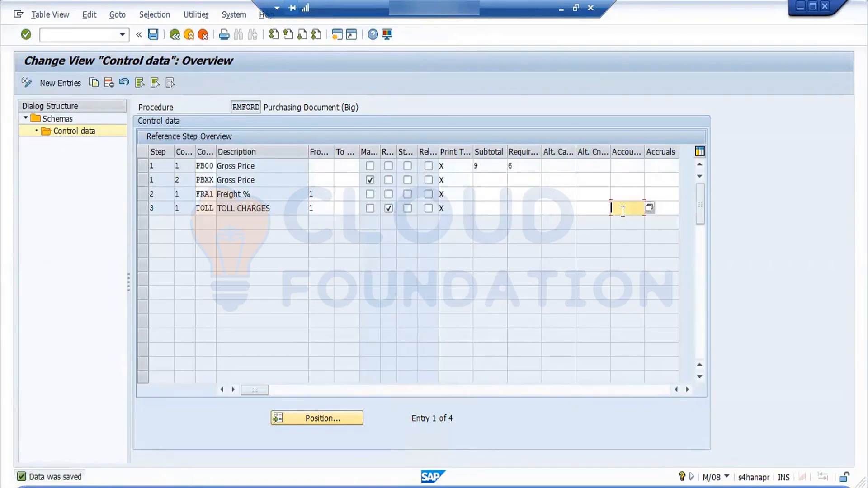
text(FRE)
key(Tab)
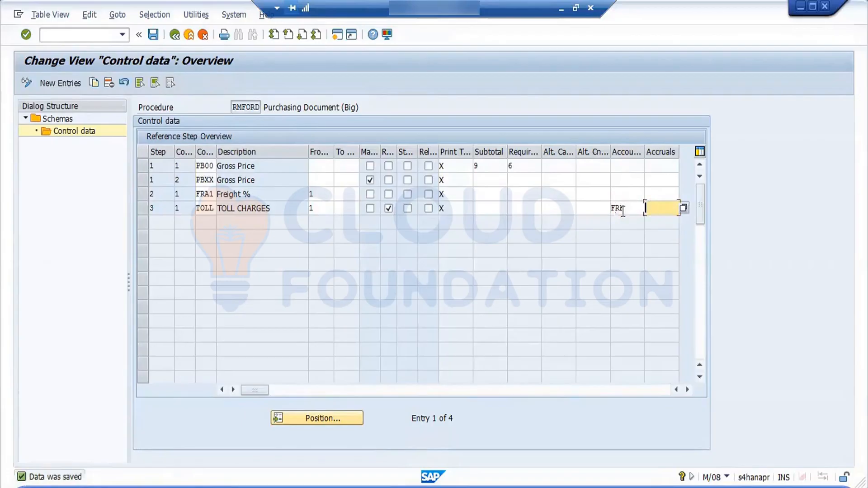
- Enter FR1 as the accruals key of the TOLL CHARGES row and accept the print type warning
text(FR1)
key(Return)
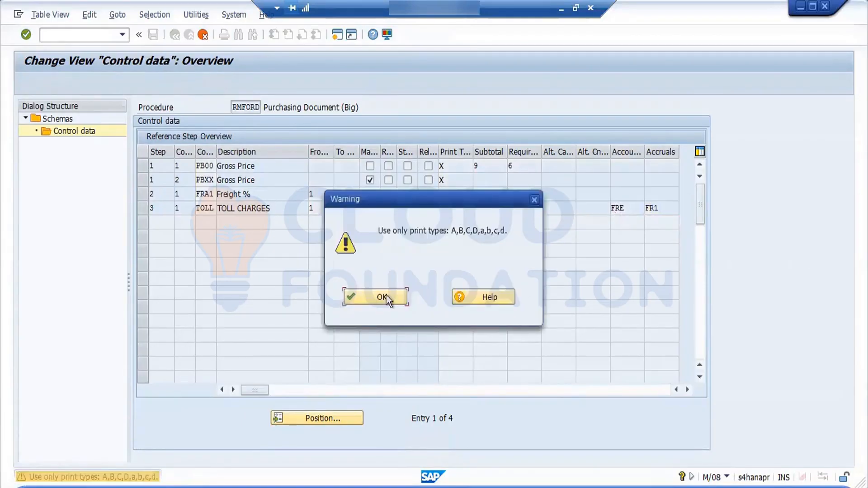
click(386, 295)
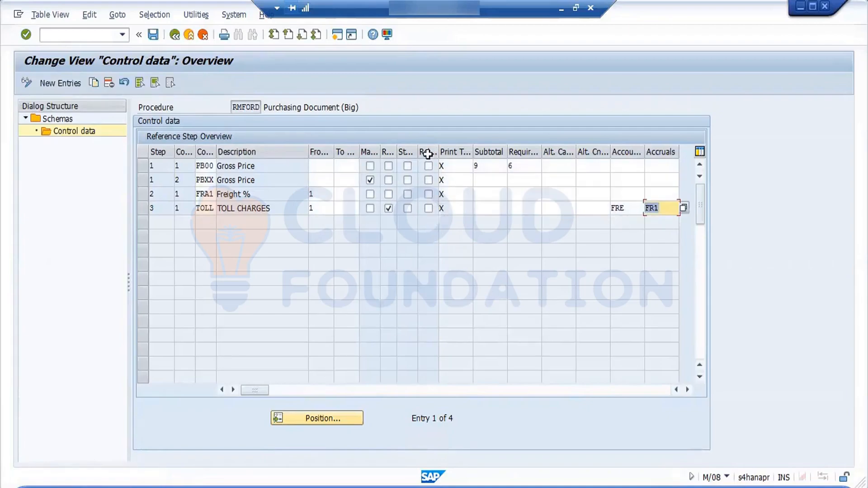
- Try to mark the TOLL CHARGES row as relevant for account determination and save the control data
click(428, 209)
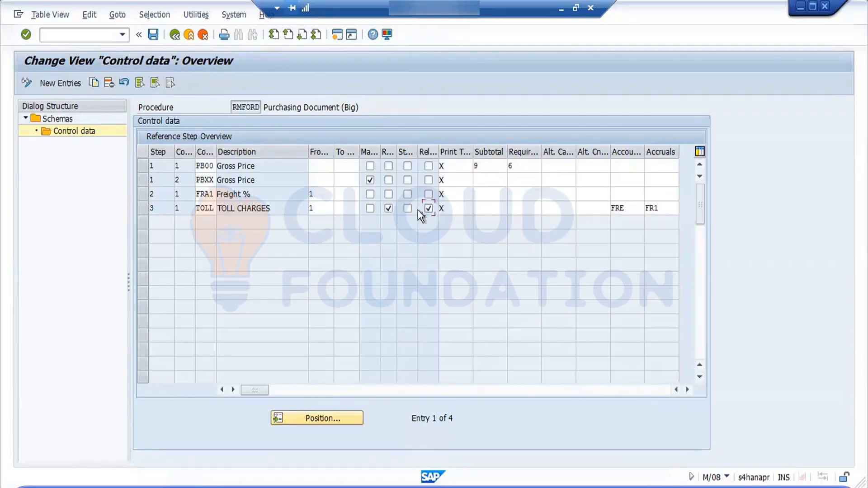
click(153, 34)
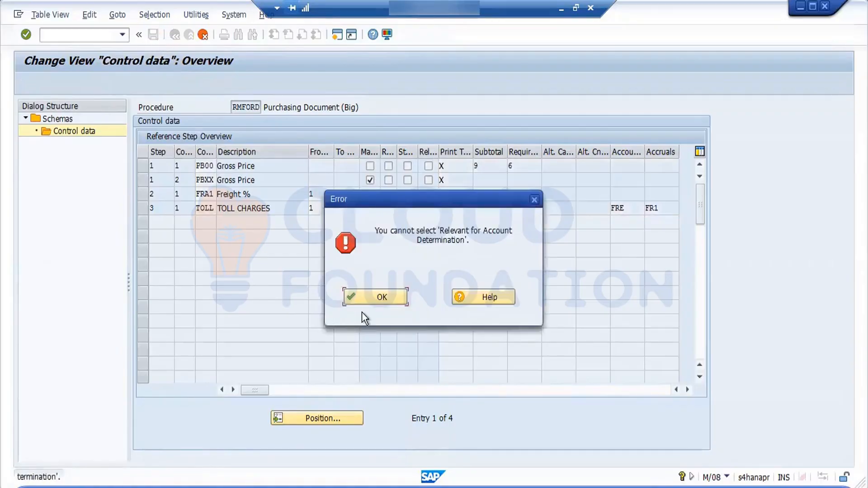
click(381, 297)
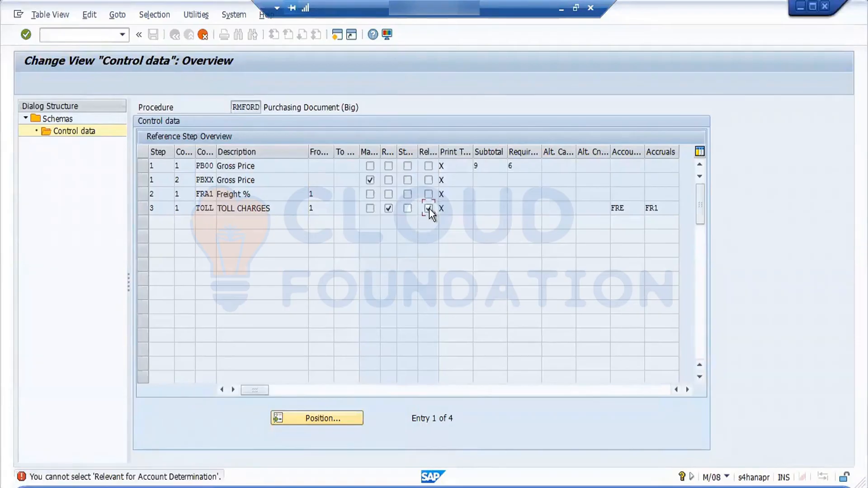
- Clear the account determination mark on the TOLL CHARGES row and save the control data, accepting the print type warnings
key(Return)
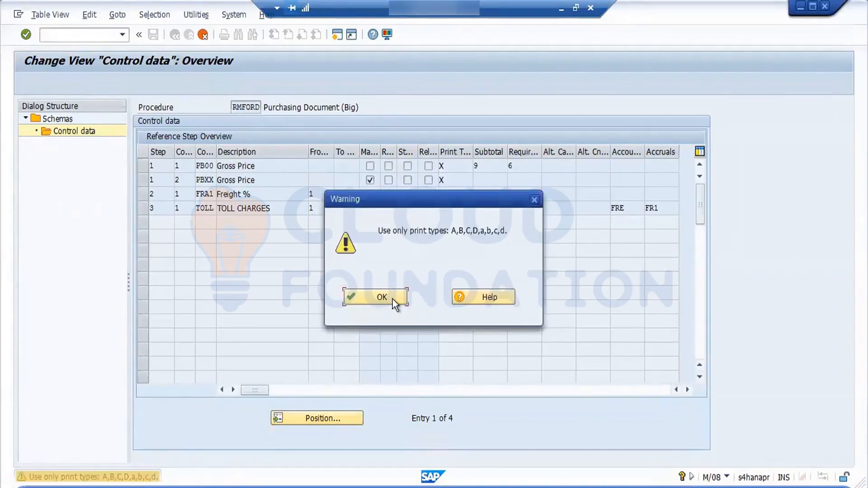
click(393, 300)
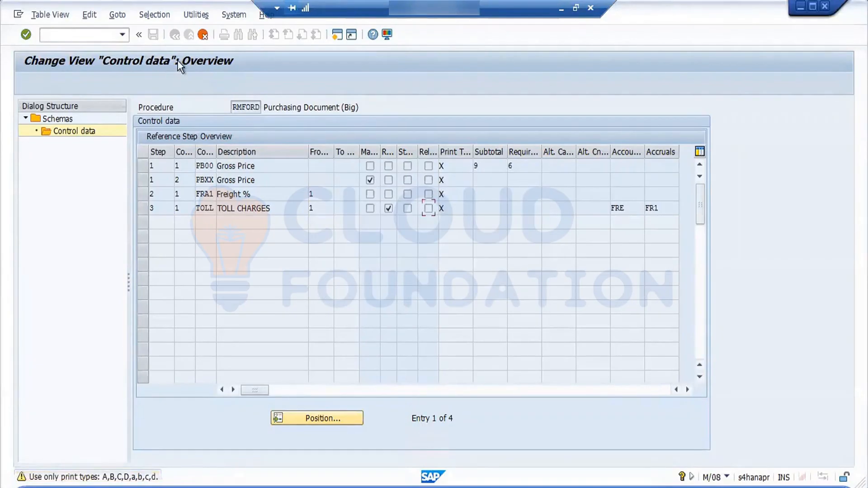
key(Return)
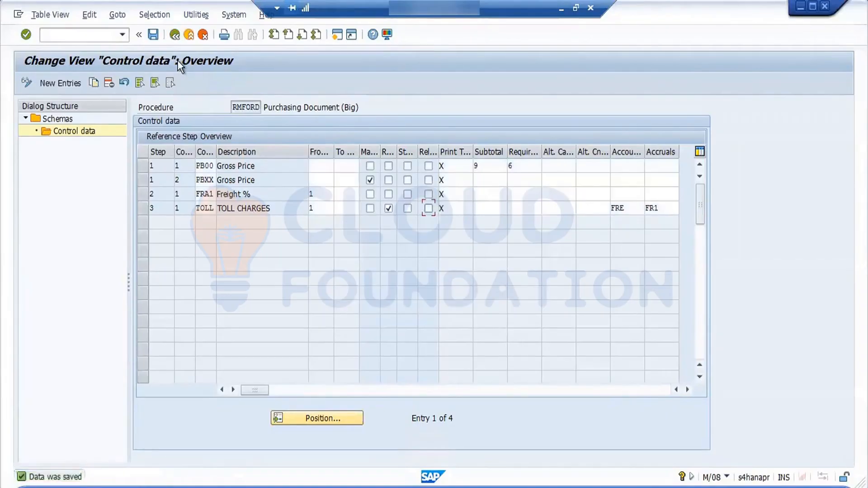
click(150, 35)
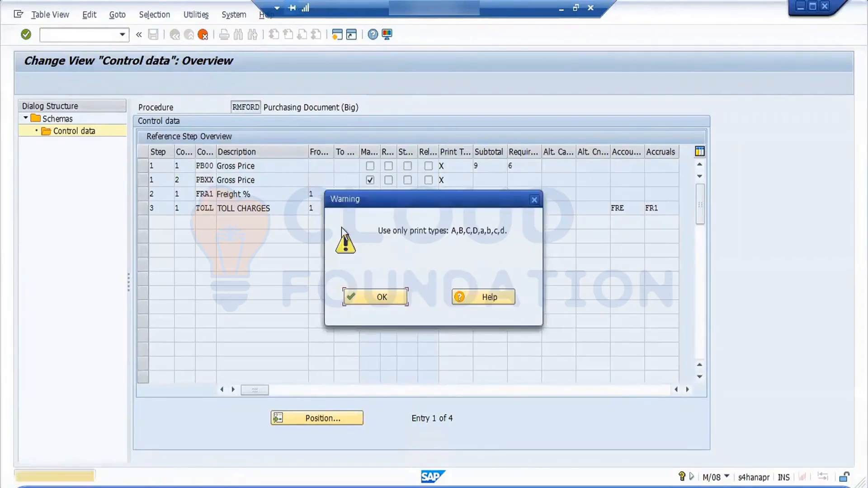
click(382, 299)
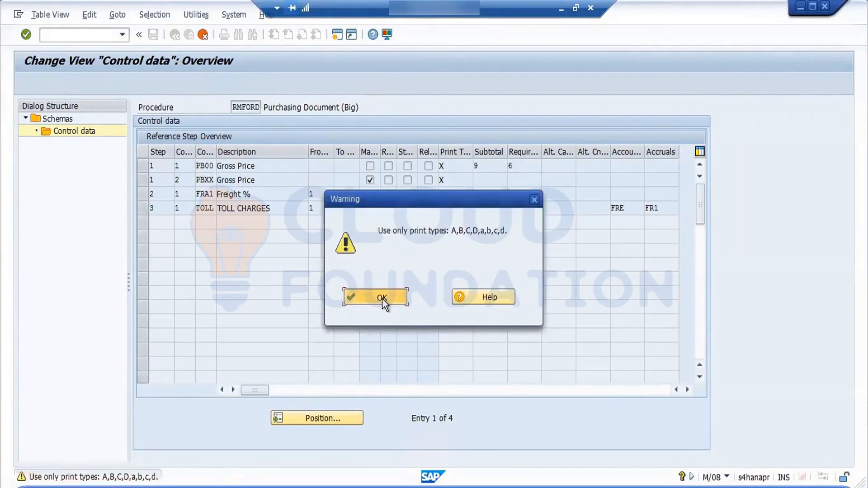
- Leave the RMFORD schema maintenance and start transaction SPRO to display the customizing implementation guide
click(103, 41)
text(/N)
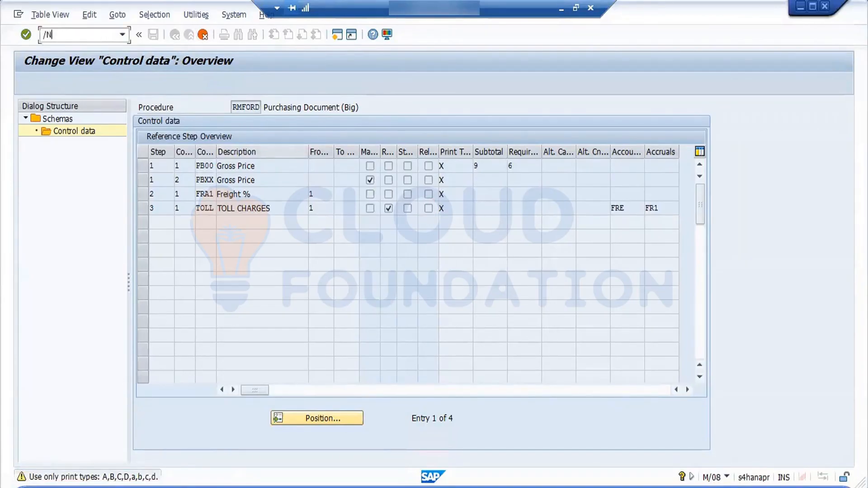
key(BackSpace)
key(BackSpace)
click(207, 36)
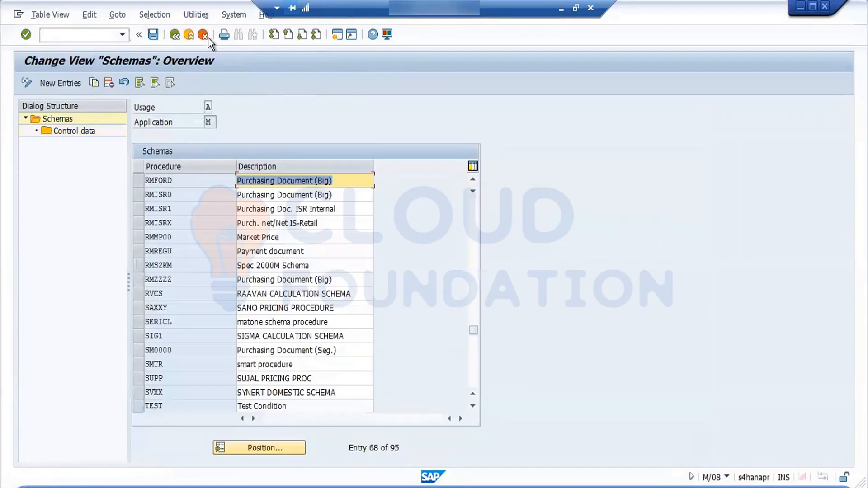
click(175, 34)
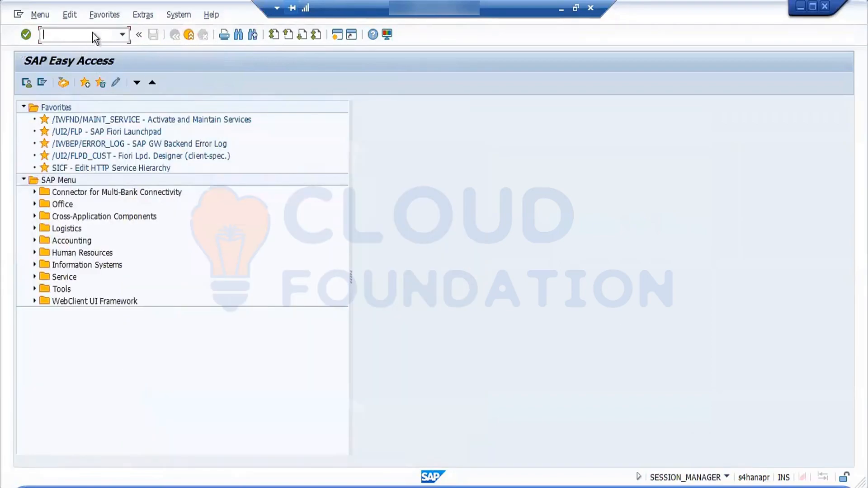
text(SPRO)
key(Return)
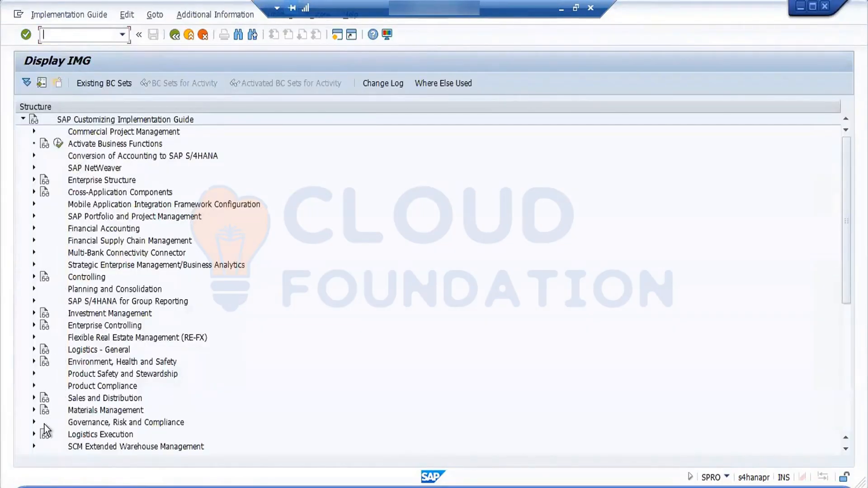
- Expand the implementation guide through Materials Management, Purchasing and Conditions down to the activities of Define Price Determination Process
click(34, 409)
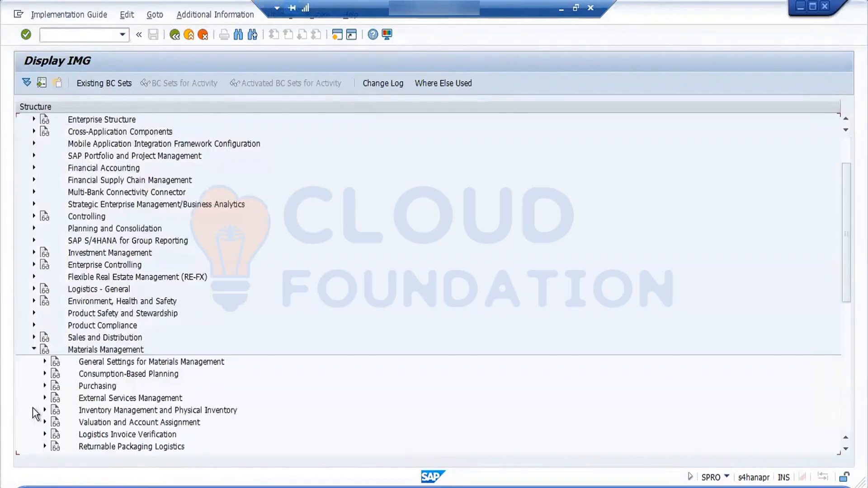
click(44, 387)
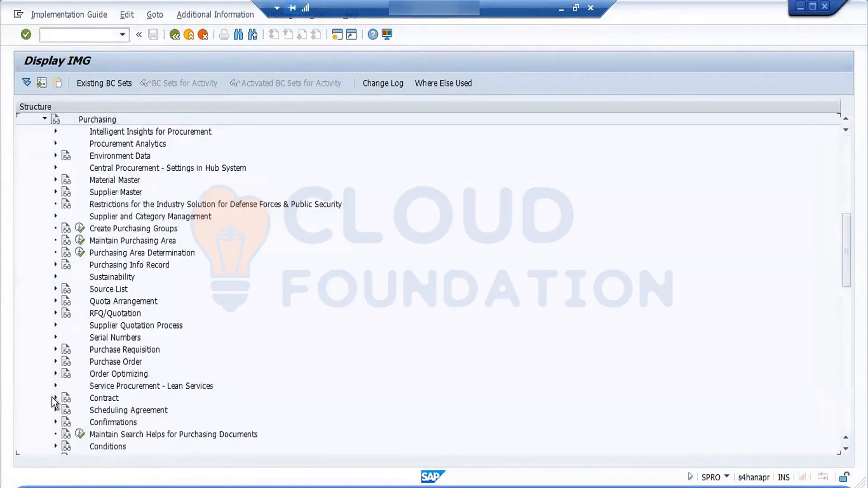
click(54, 361)
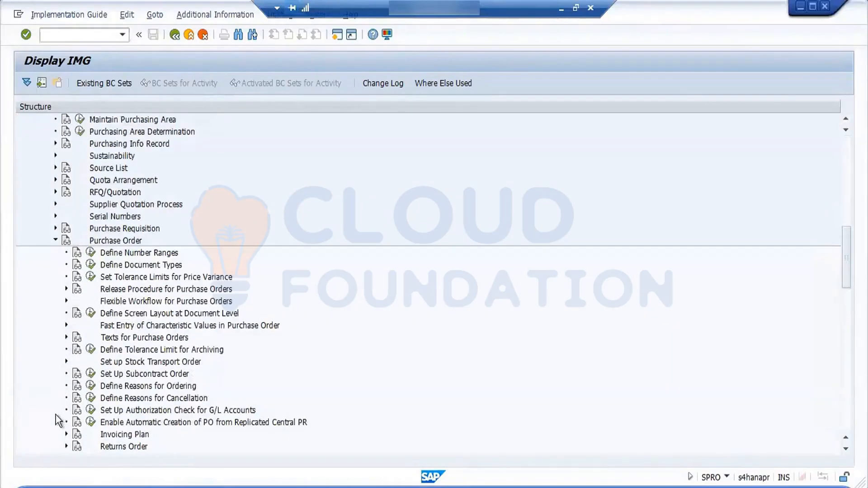
click(56, 241)
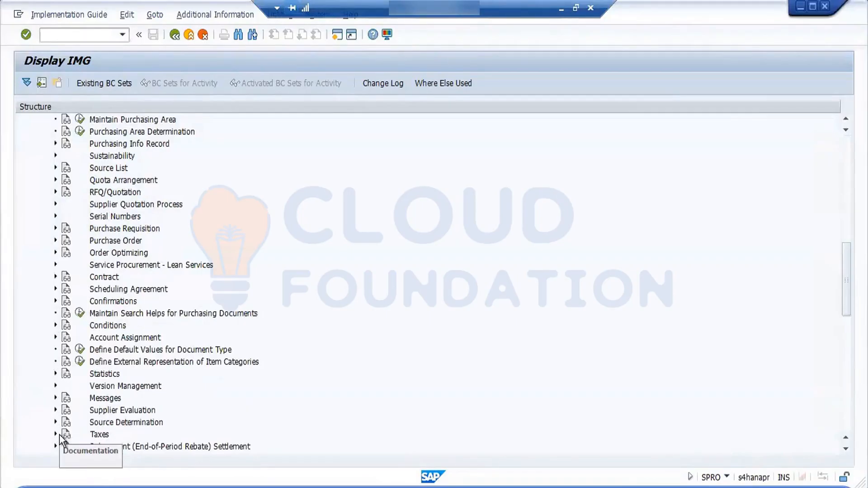
click(55, 326)
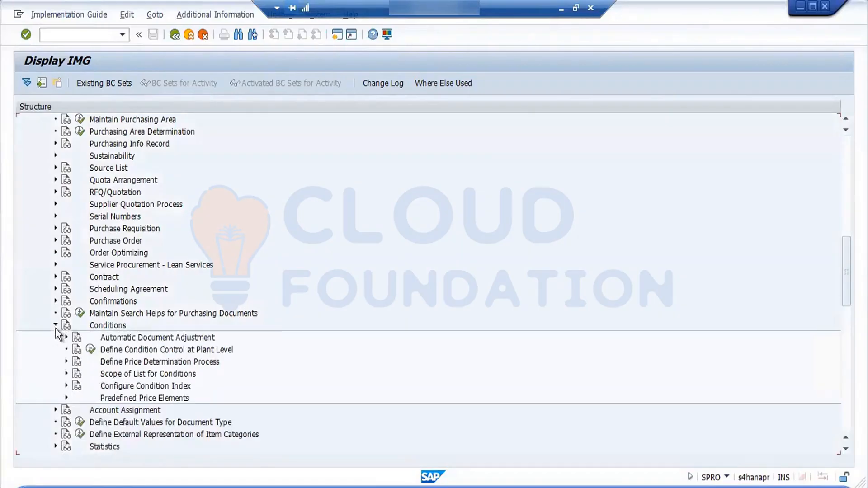
click(67, 338)
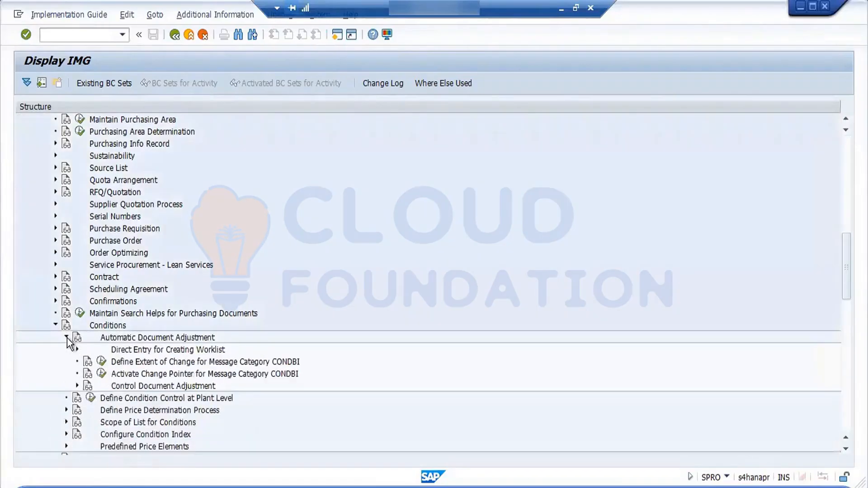
click(67, 338)
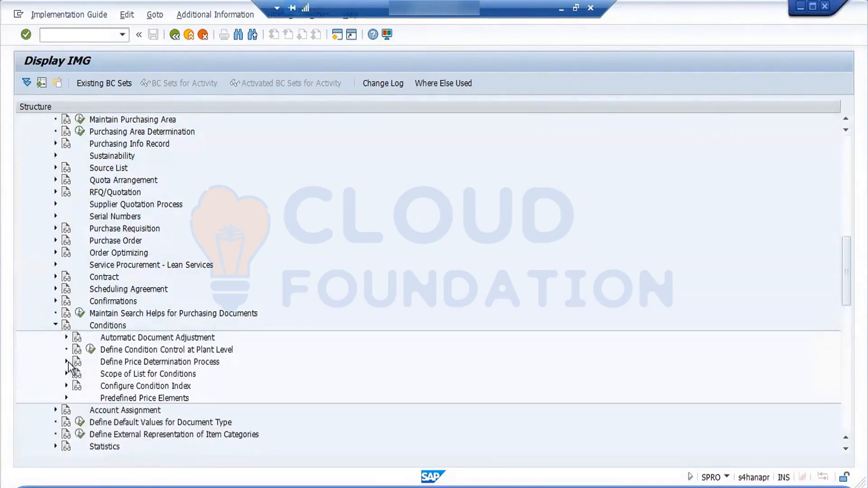
click(67, 362)
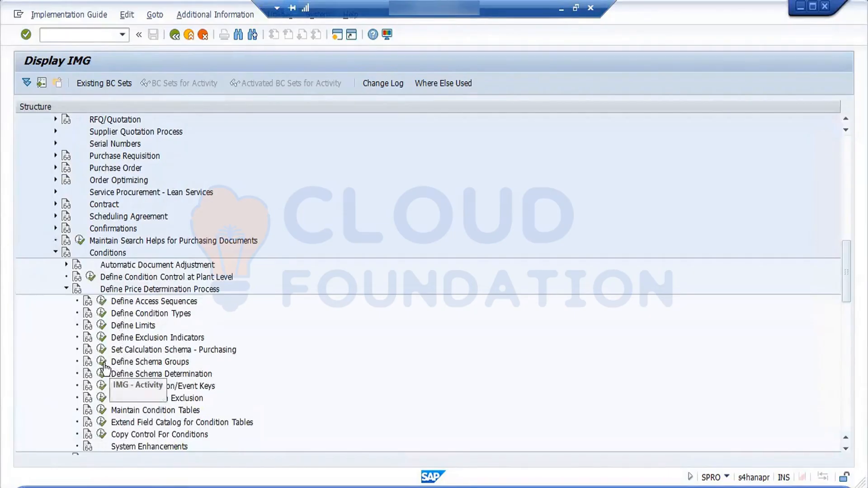
- Through Define Schema Groups, add a new schema group for suppliers with key FO and description FO
click(104, 362)
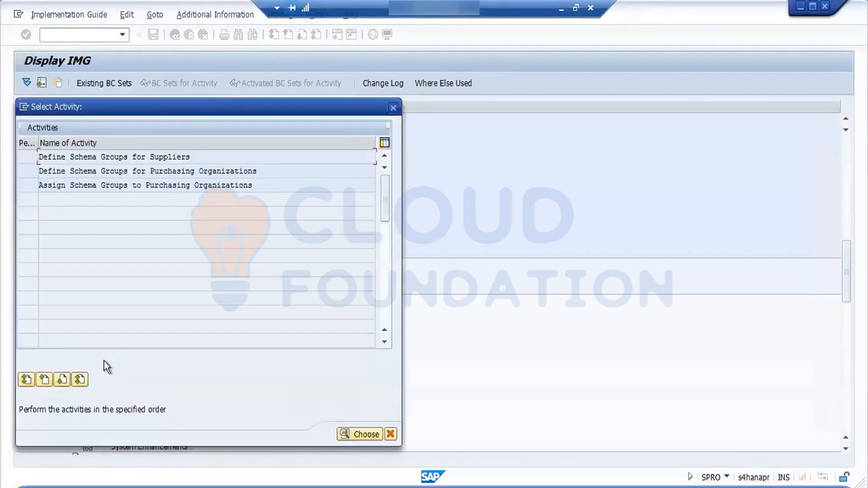
double_click(146, 156)
click(61, 83)
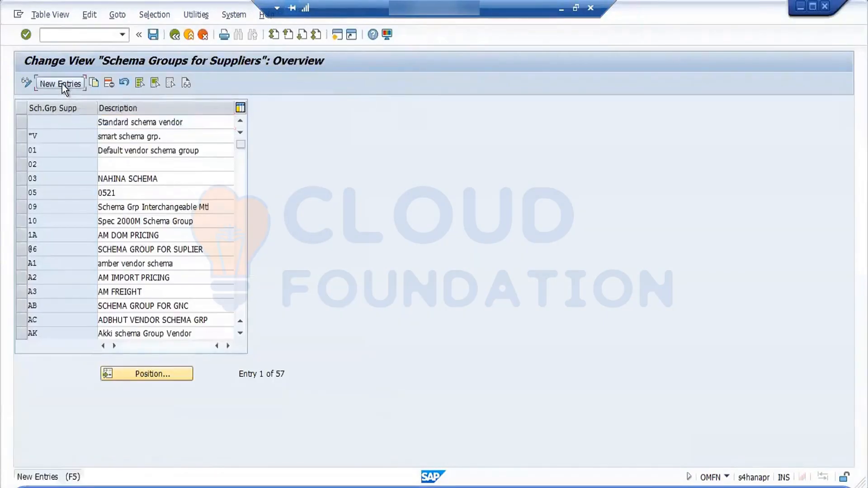
text(FO)
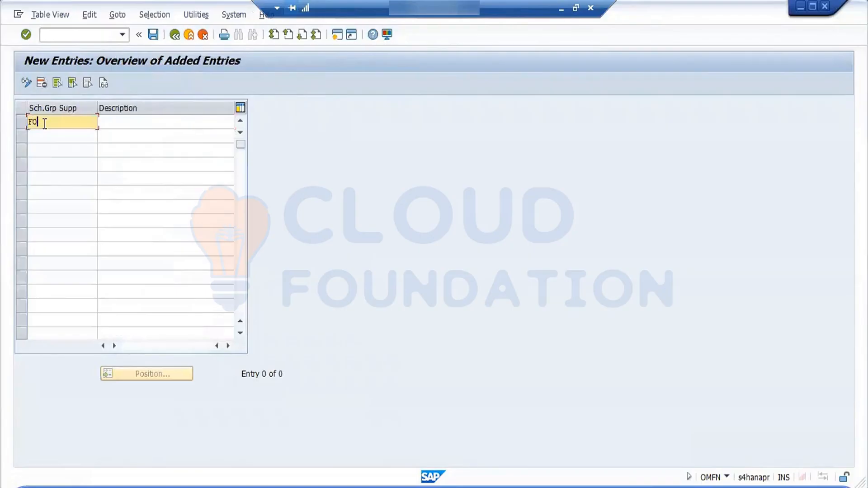
key(Tab)
text(FO)
key(Return)
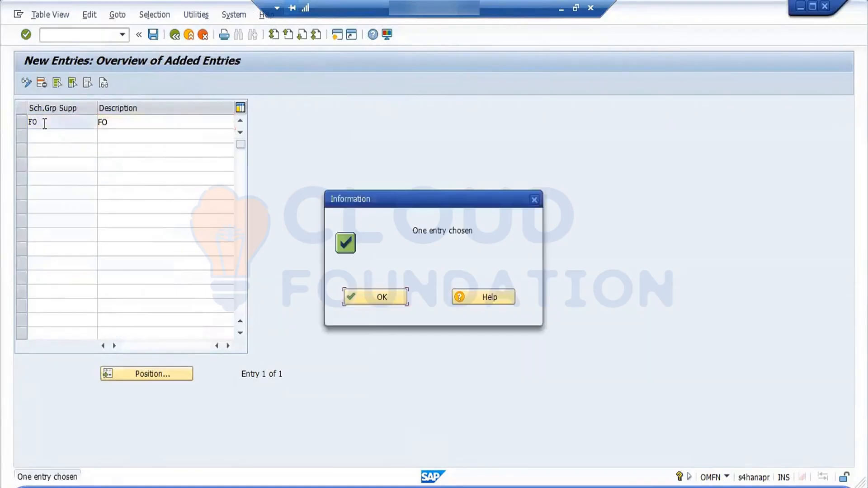
click(382, 297)
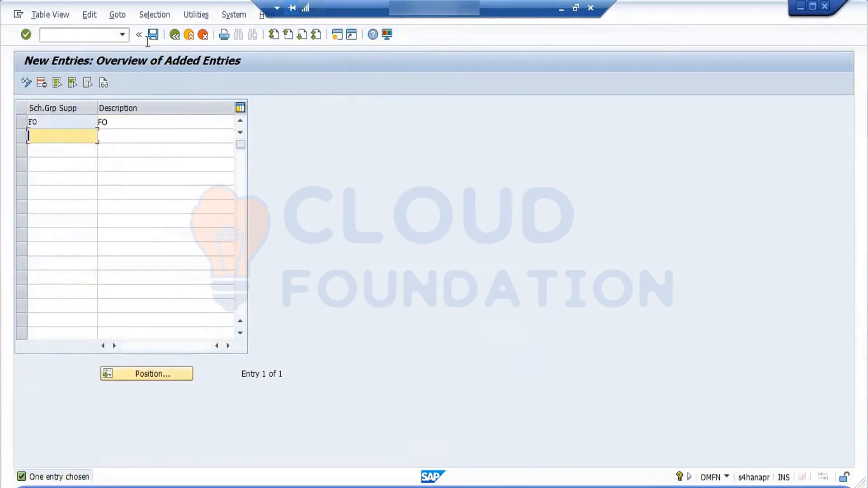
- Save the new supplier schema group to the proposed customizing request and return to the schema group activity selection
click(156, 39)
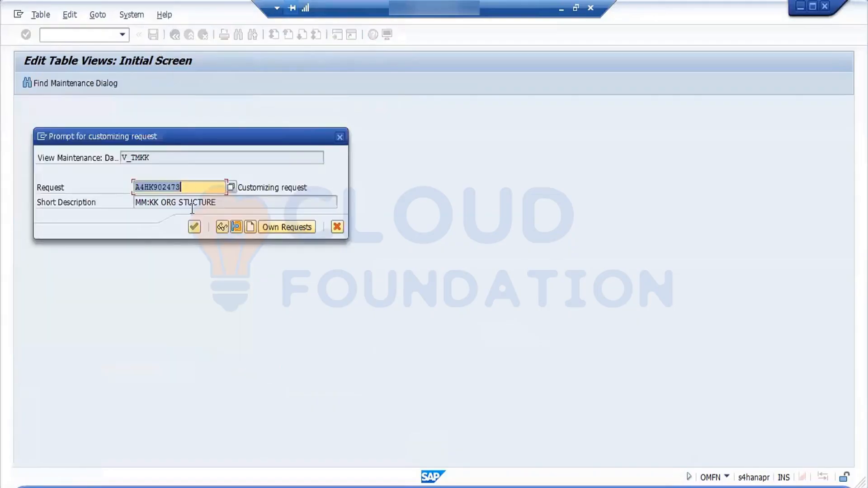
click(194, 228)
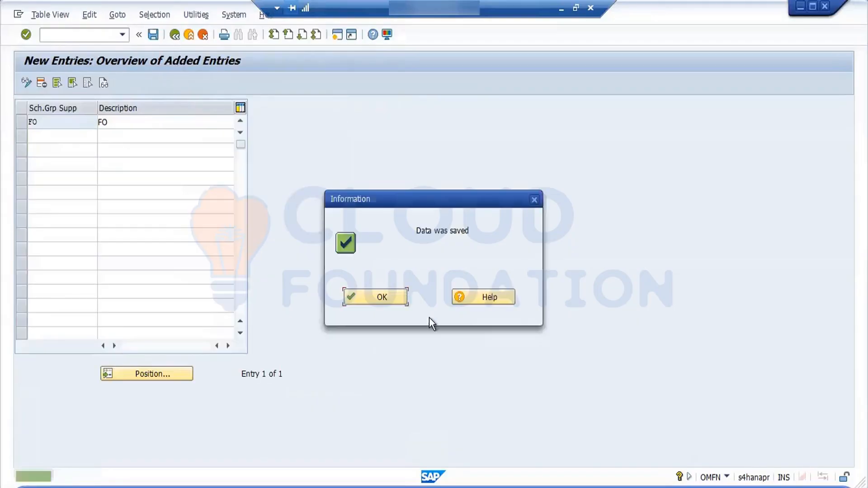
click(379, 299)
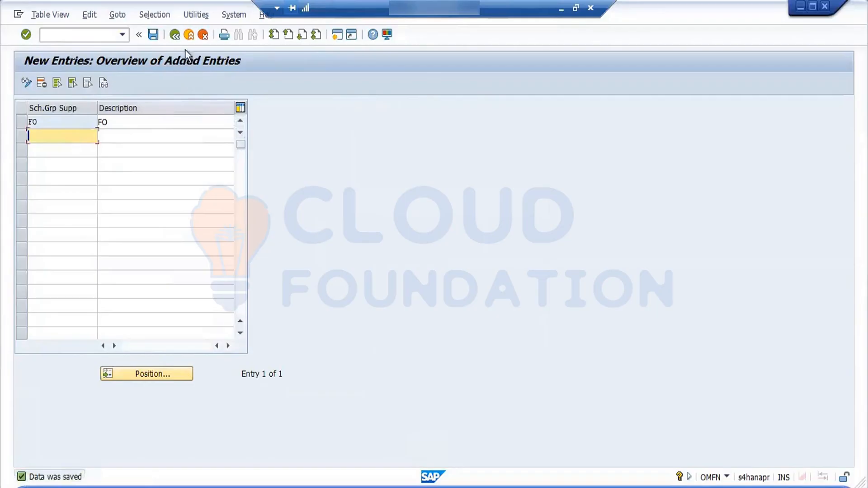
click(173, 35)
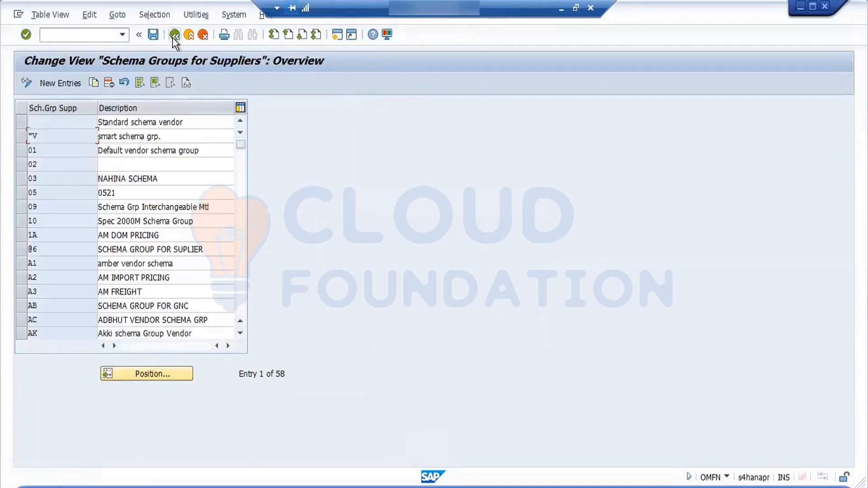
click(174, 35)
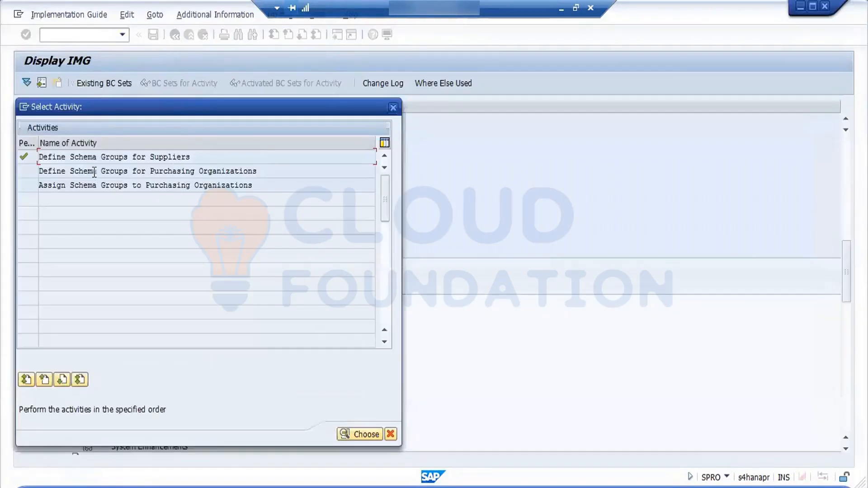
- Add a new schema group for purchasing organizations with key FORD and description FORD
double_click(94, 174)
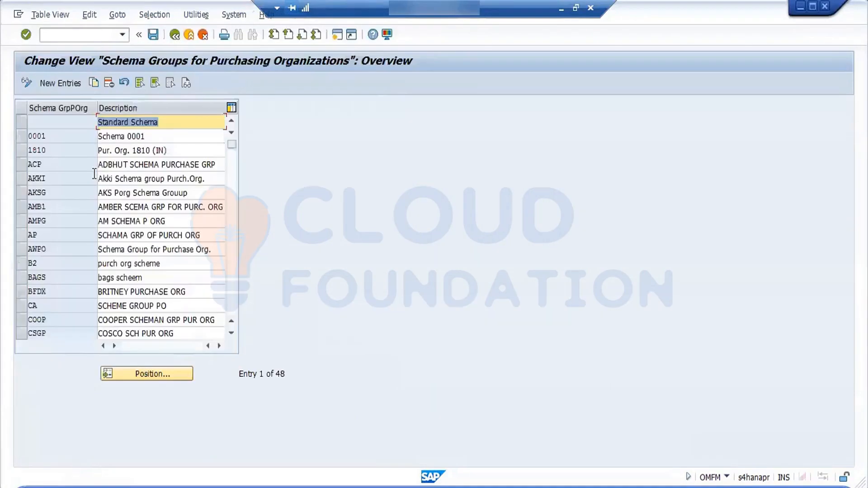
click(66, 86)
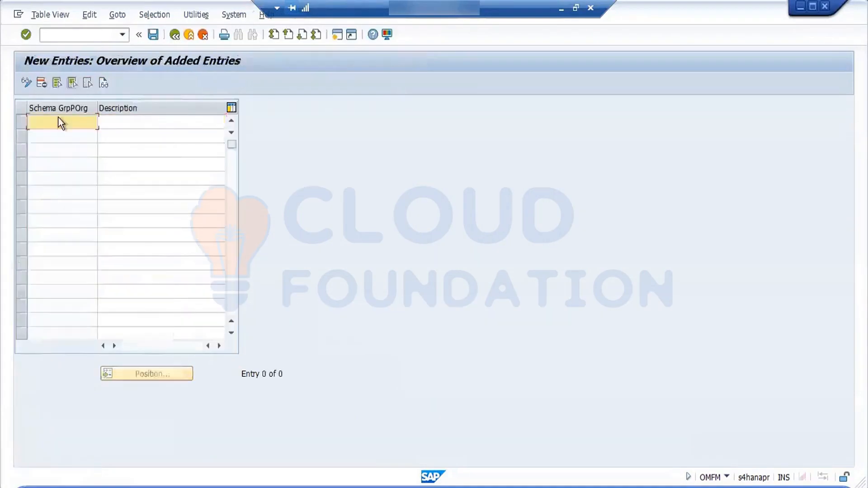
text(FOR0)
key(Tab)
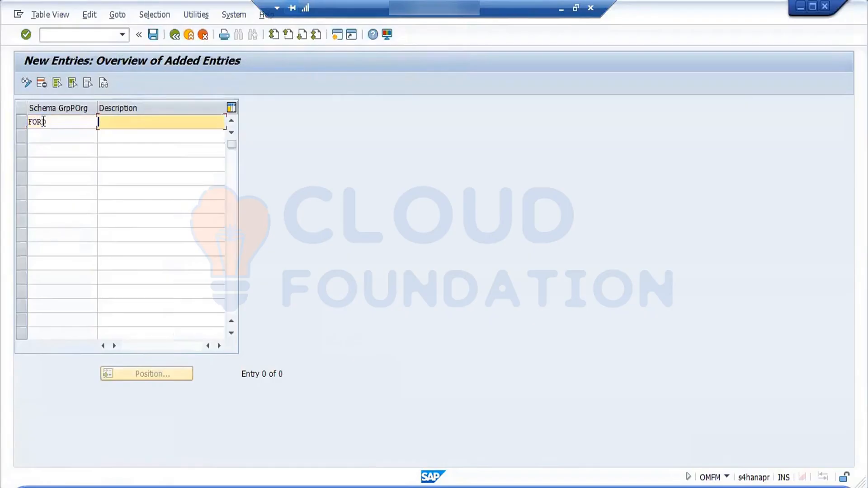
text(FORD)
key(Return)
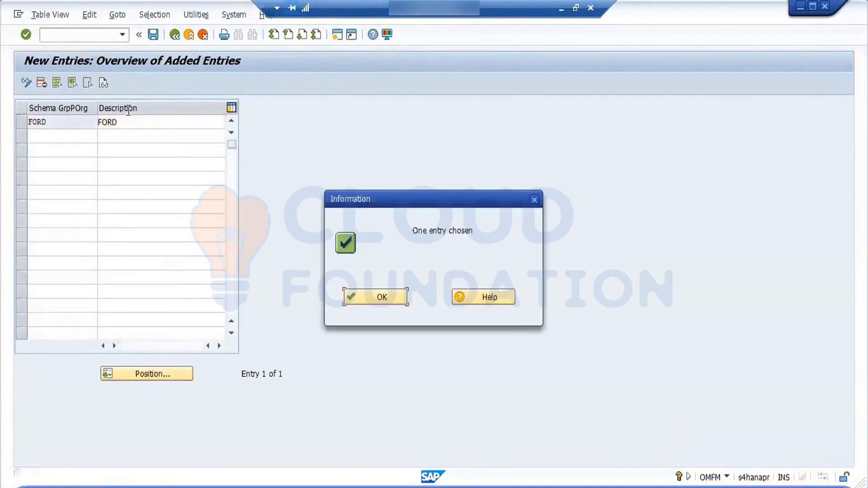
click(381, 302)
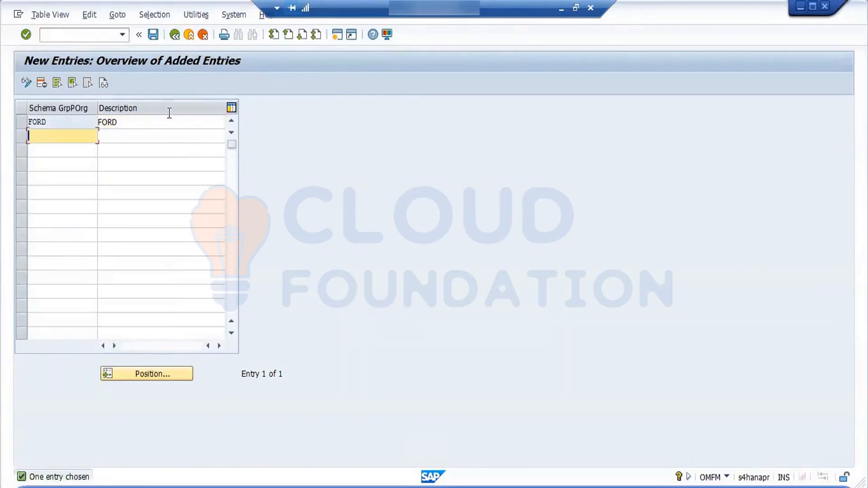
- Save the purchasing organization schema group to the proposed customizing request and return to the schema group activity selection
click(154, 34)
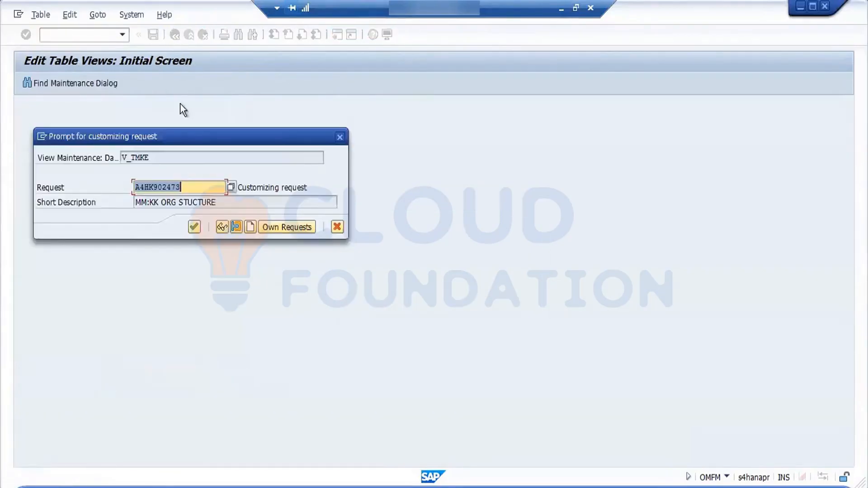
click(195, 226)
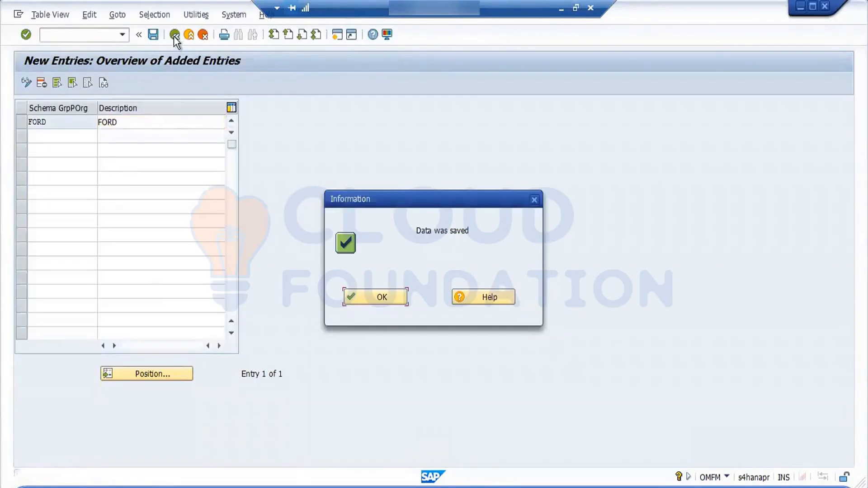
click(174, 36)
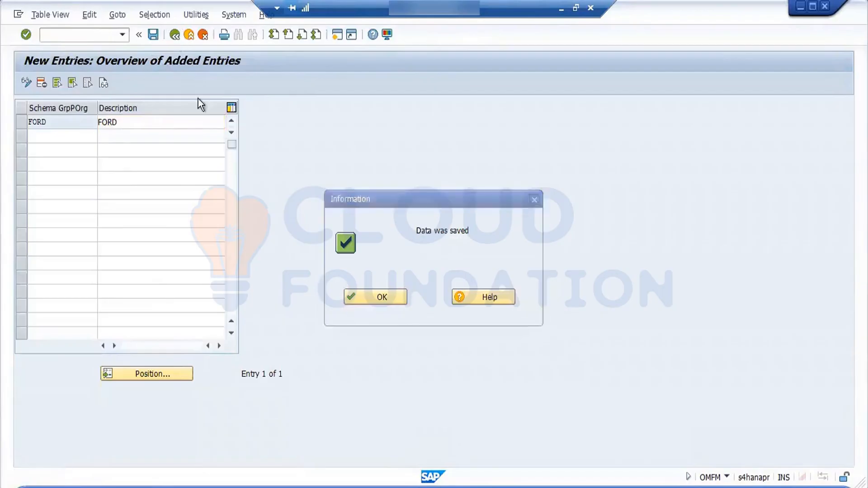
click(178, 35)
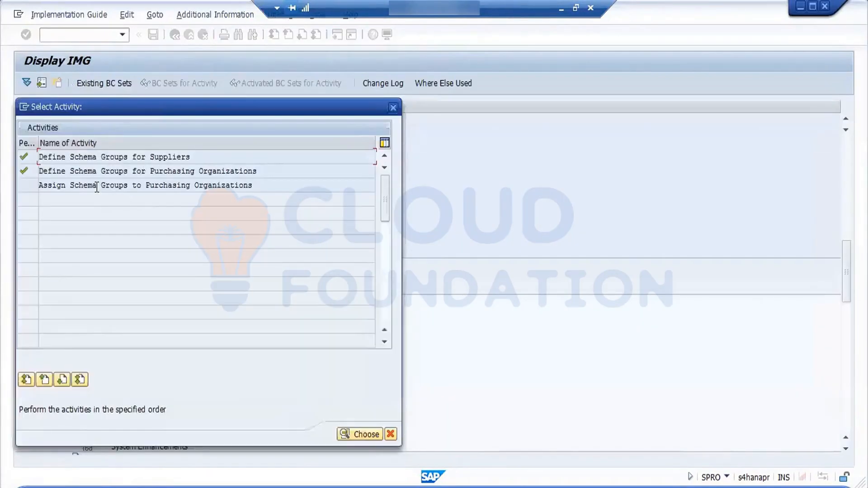
- In the assignment of schema groups to purchasing organizations, locate purchasing organization FORD and assign schema group FORD to it
double_click(97, 187)
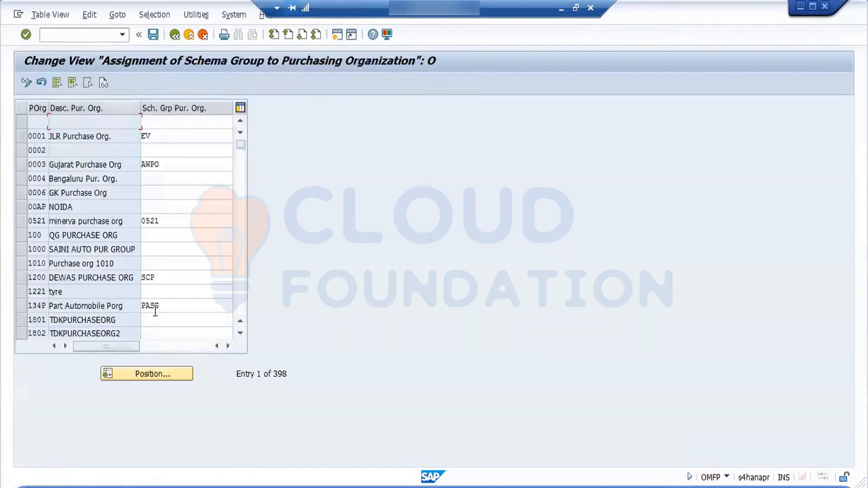
click(186, 374)
text(F)
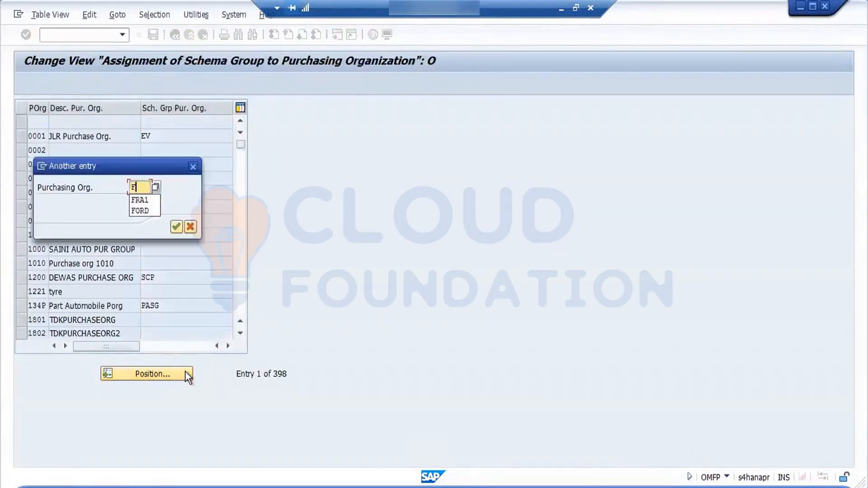
text(ORD)
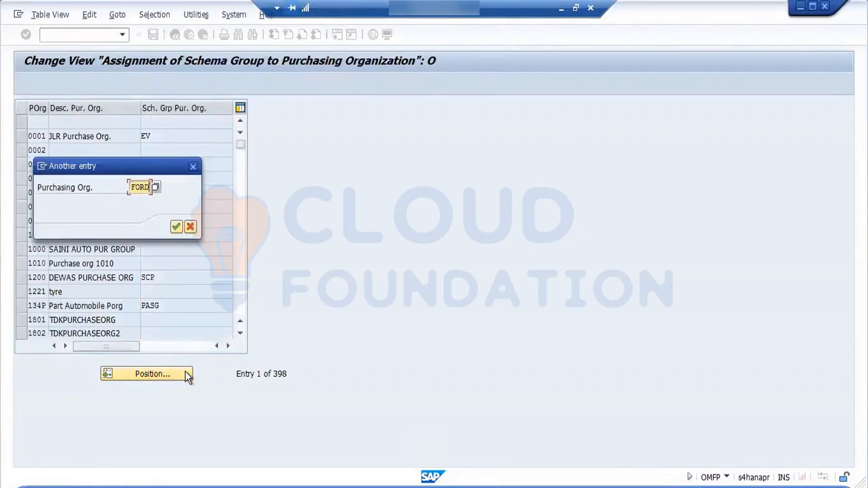
key(Return)
click(167, 121)
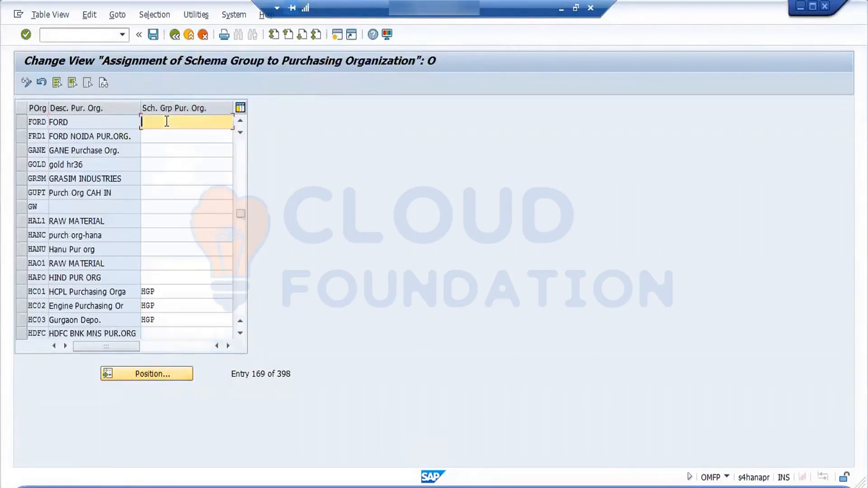
text(FORD)
- Save the schema group assignment to the proposed customizing request and close the schema group activities
click(155, 36)
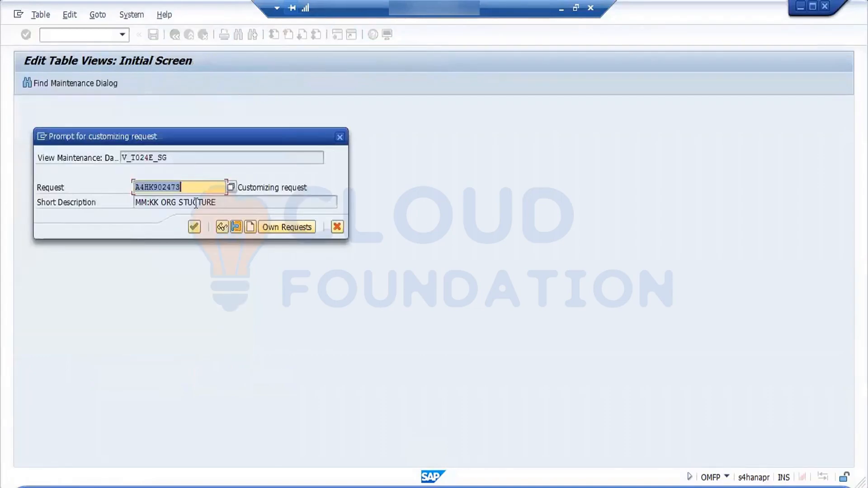
click(194, 226)
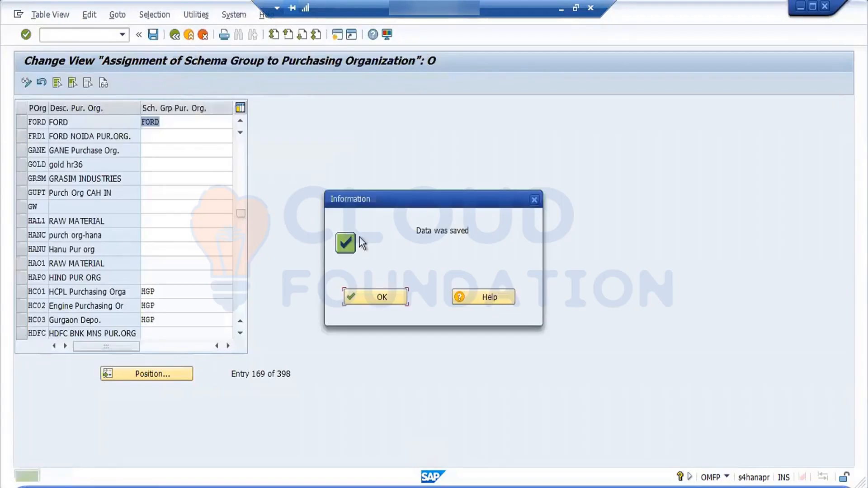
click(377, 299)
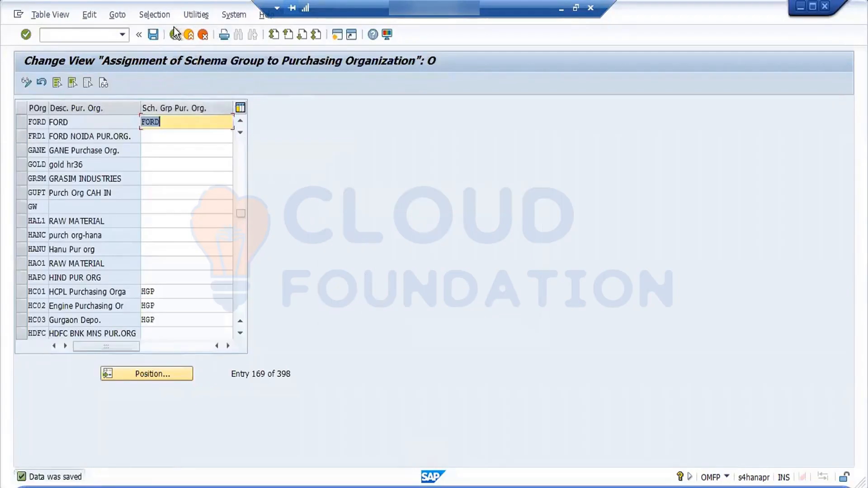
click(160, 34)
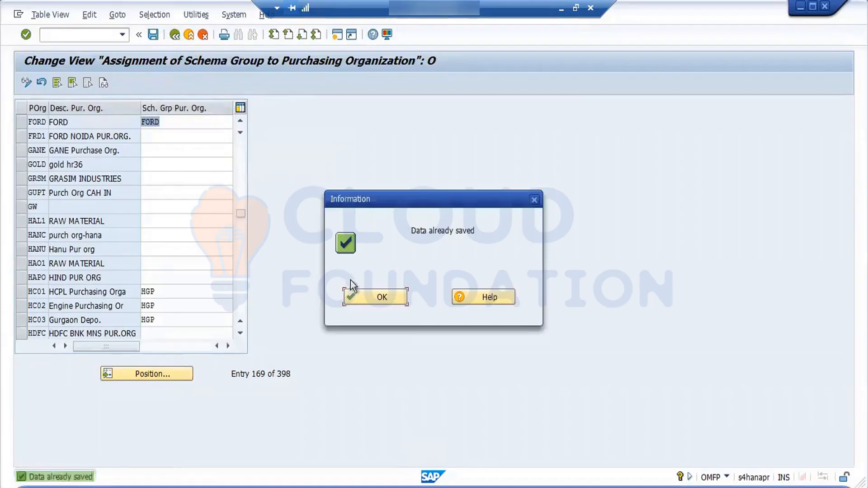
click(362, 296)
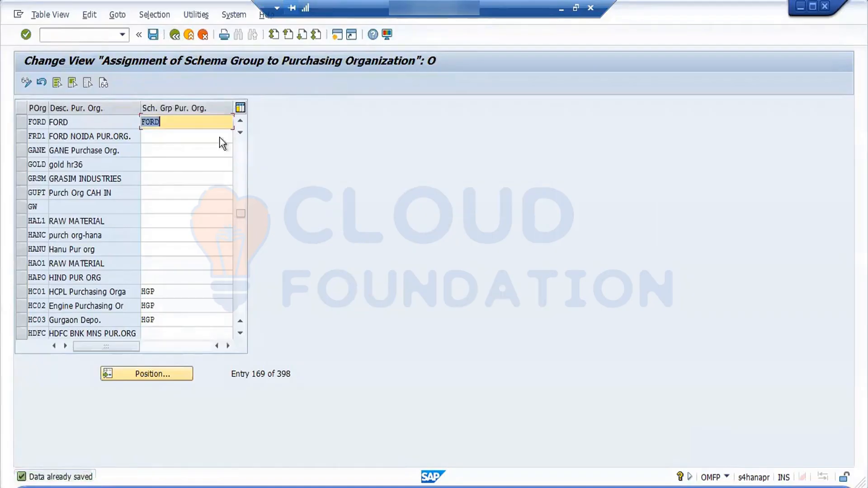
click(175, 37)
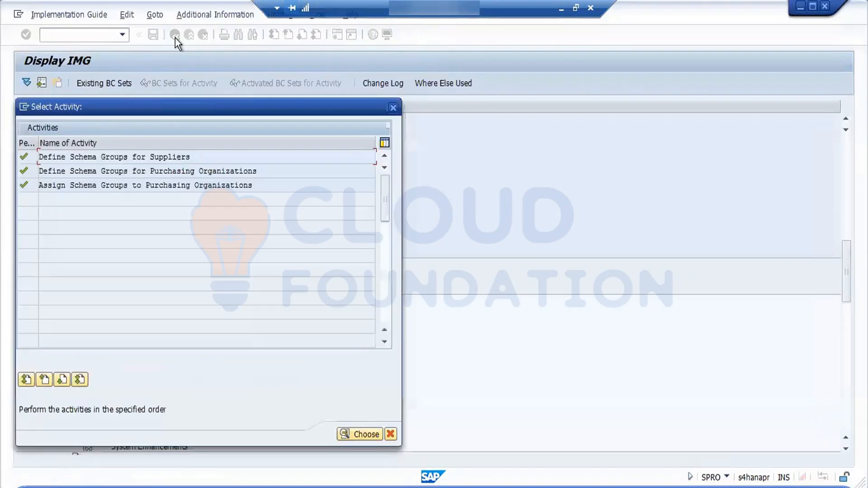
click(389, 433)
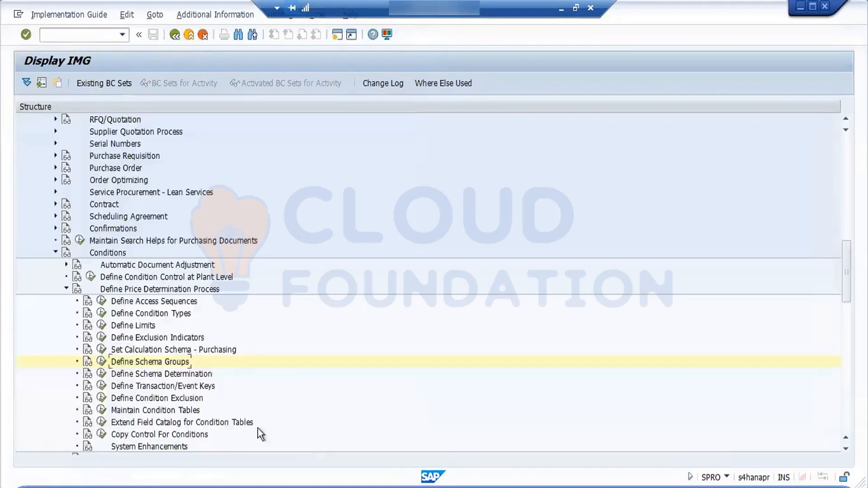
- In Define Schema Determination for standard purchase orders, create an entry with purchasing organization schema group FORD and supplier schema group FO
click(102, 376)
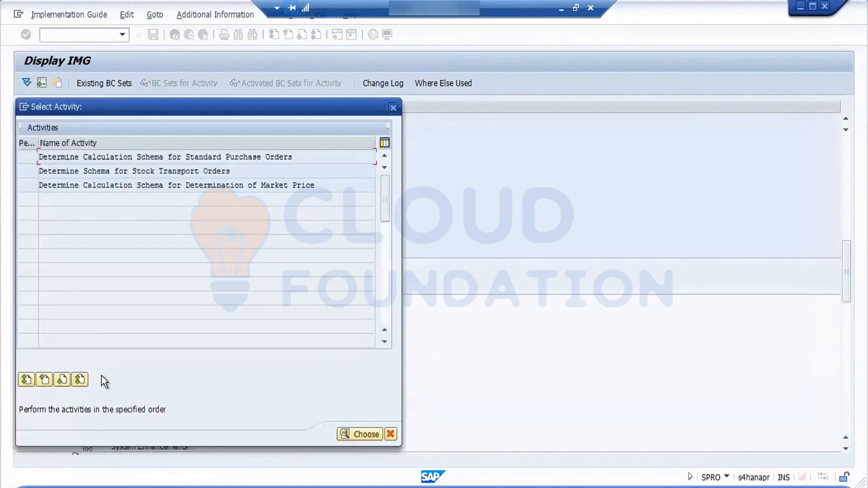
double_click(125, 158)
click(69, 91)
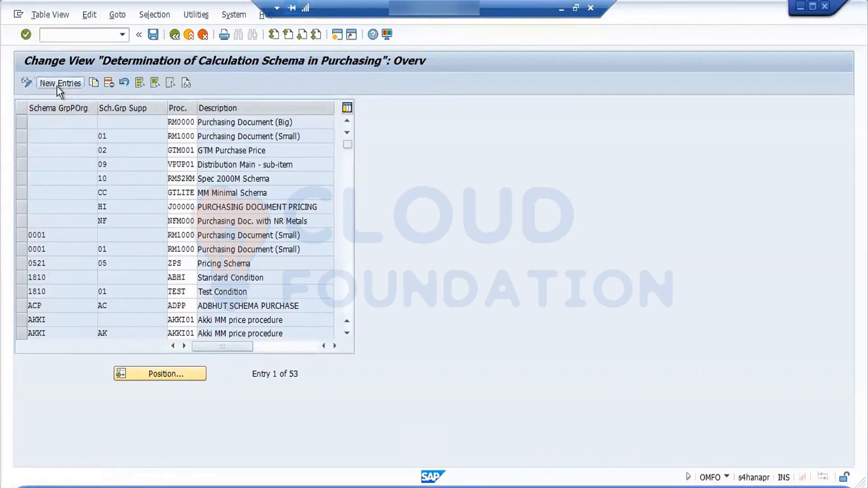
text(F)
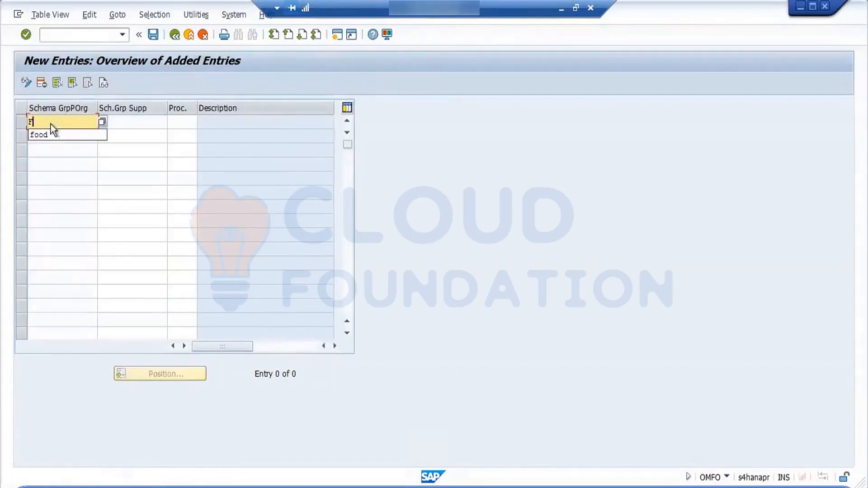
text(ORD)
key(Tab)
text(FO)
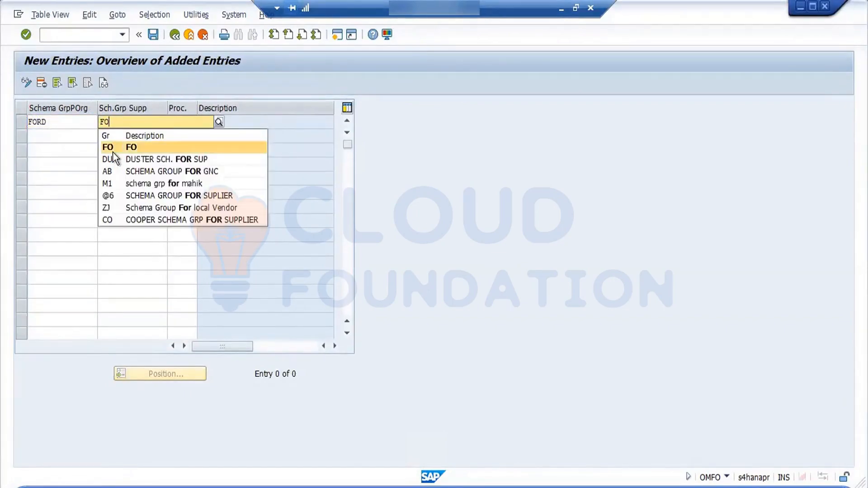
click(113, 151)
- Assign calculation schema RMFORD as the procedure of the new FORD/FO determination entry
click(191, 121)
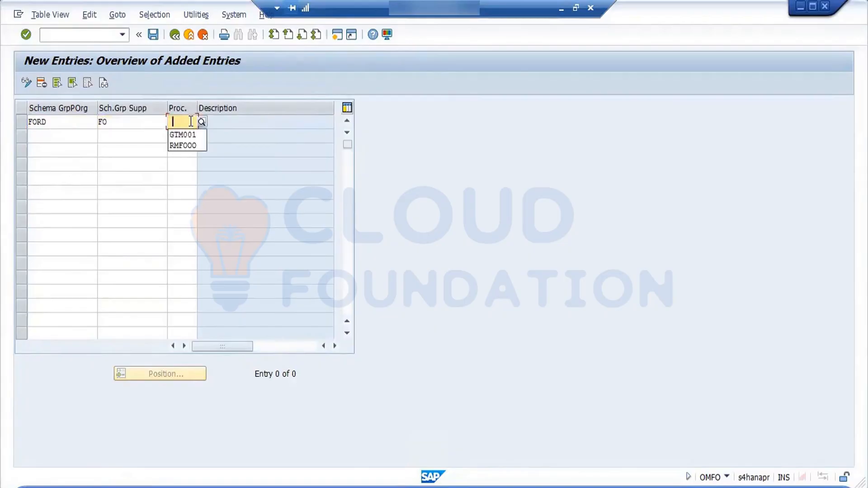
text(RM)
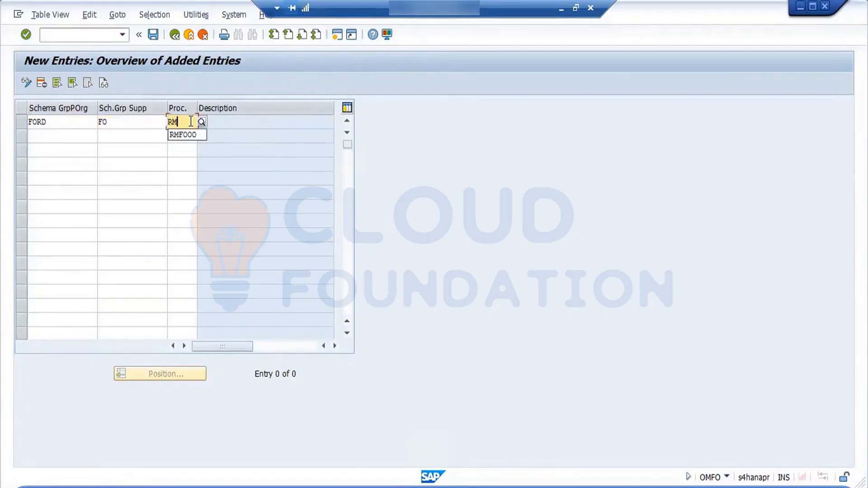
text(FORD)
key(Return)
click(373, 297)
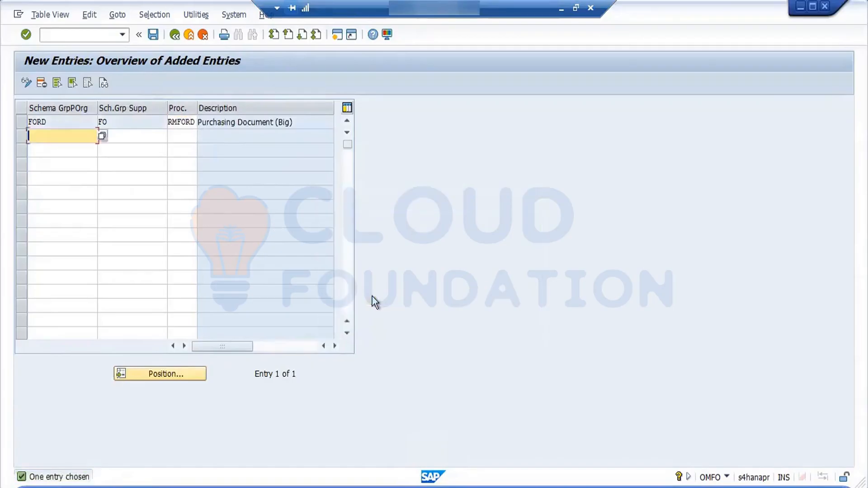
- Save the schema determination entry to the proposed customizing request and return to the implementation guide
click(154, 35)
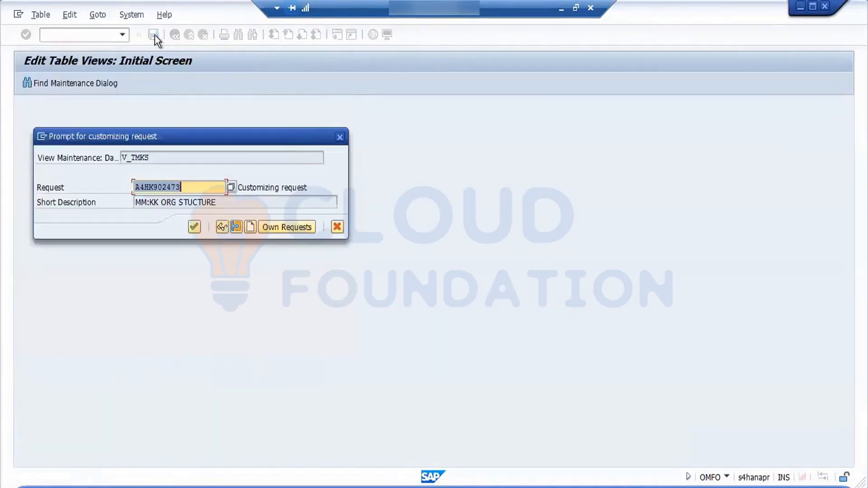
click(193, 227)
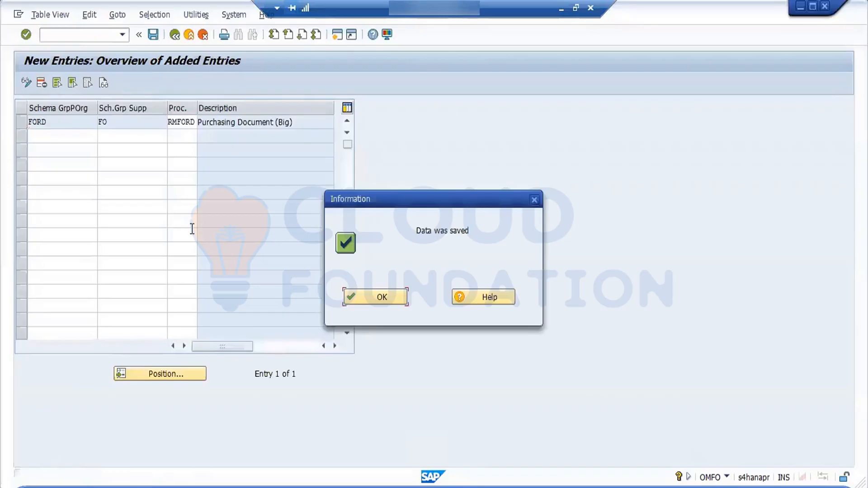
click(378, 299)
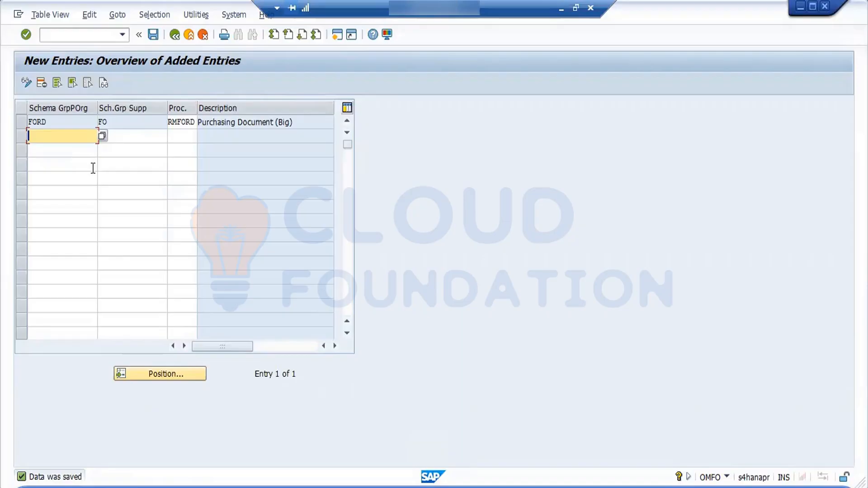
double_click(56, 122)
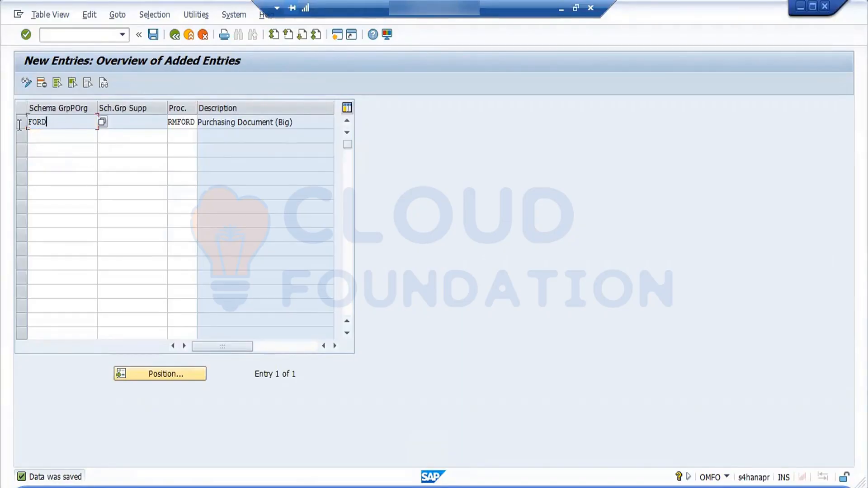
click(123, 122)
text(FO)
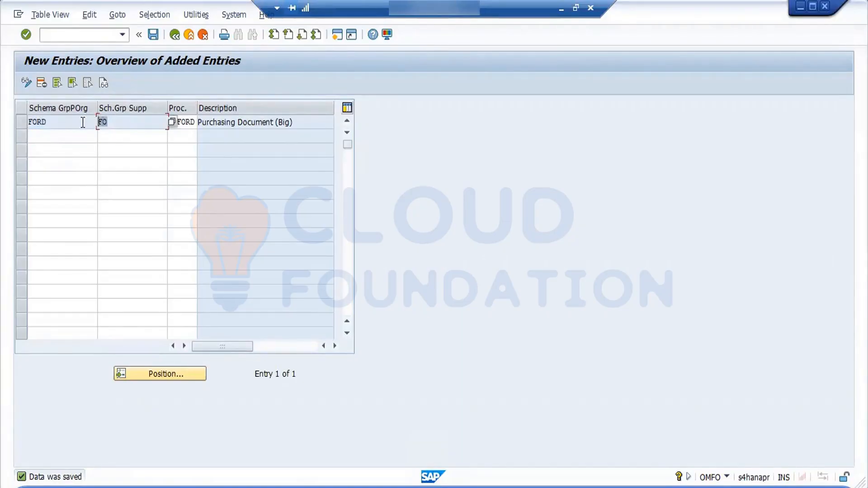
click(176, 34)
click(176, 34)
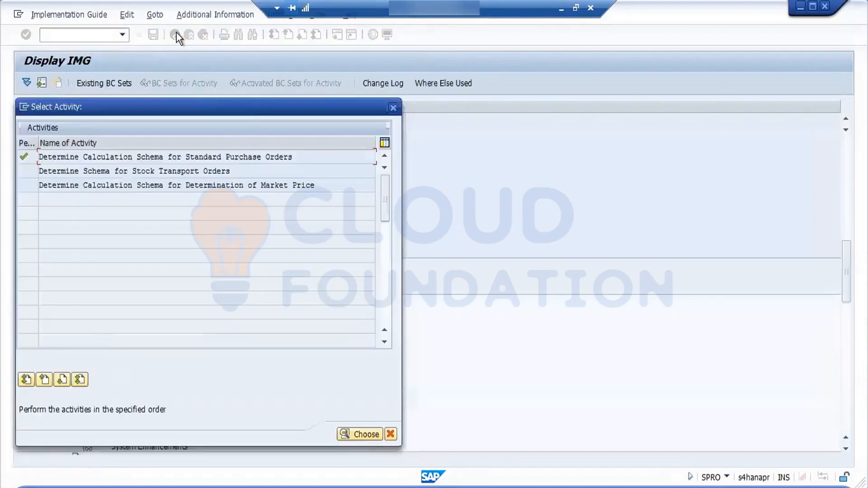
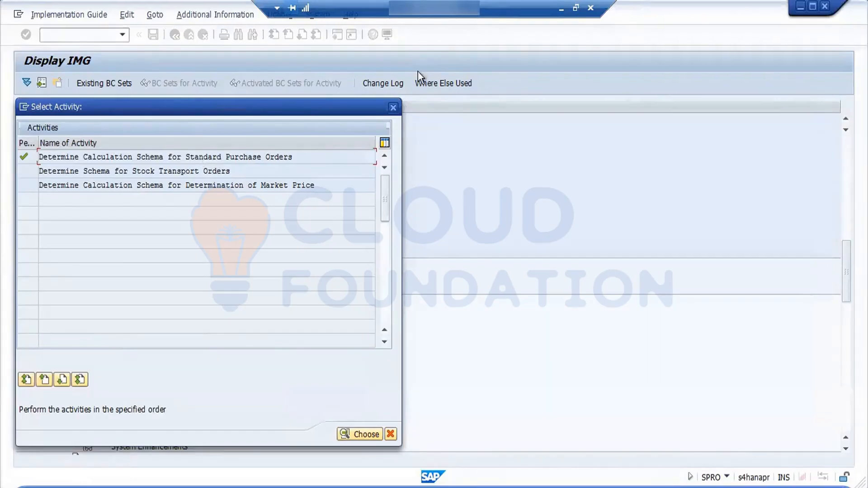
click(393, 108)
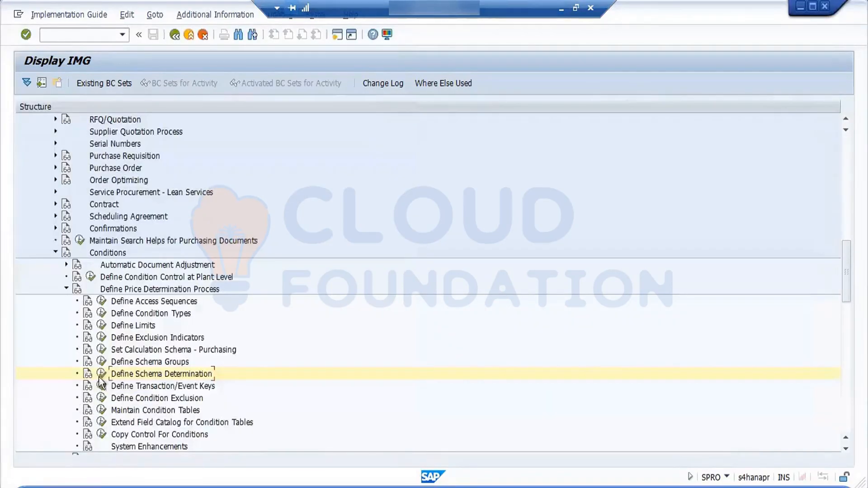
- Check supplier schema group FO in Define Schema Groups for Suppliers and return to the implementation guide
click(101, 362)
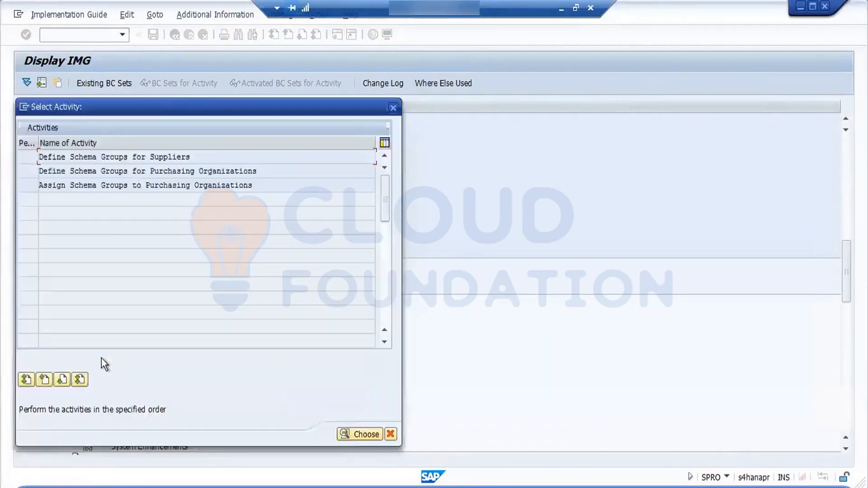
double_click(142, 156)
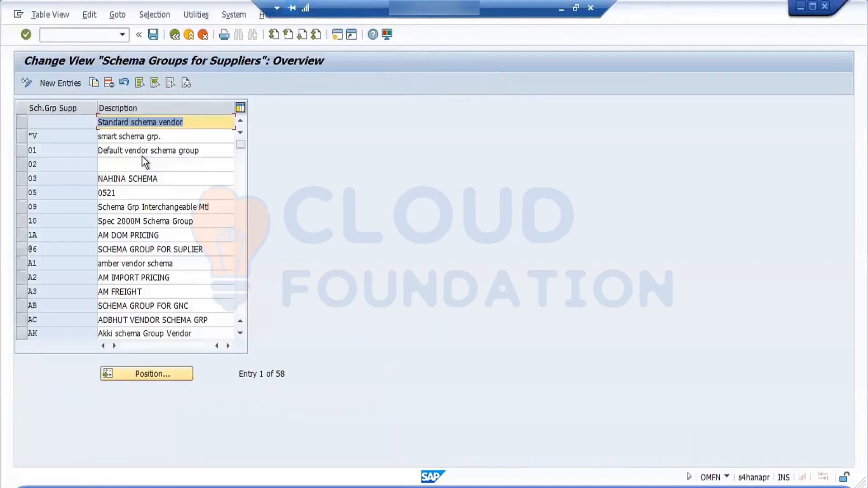
click(146, 373)
text(FO)
key(Return)
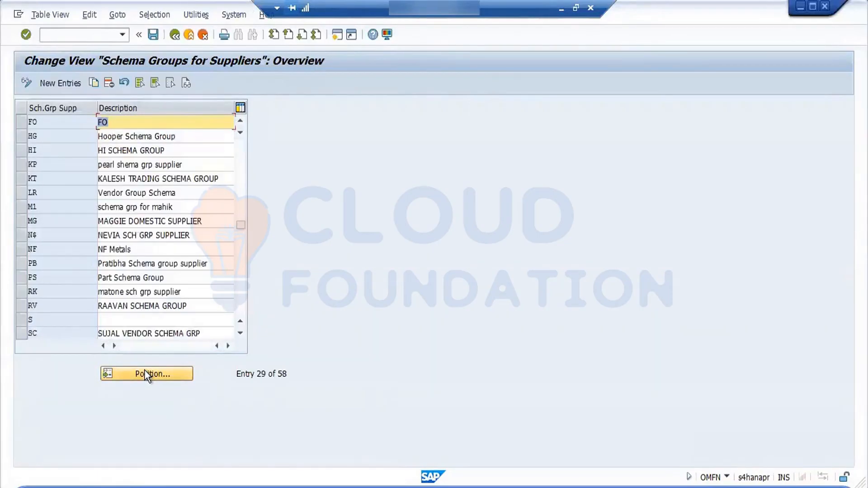
click(176, 40)
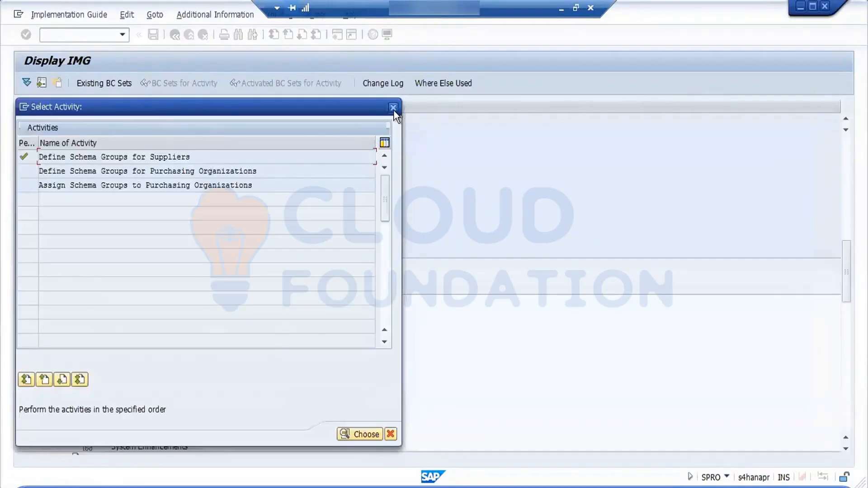
click(393, 108)
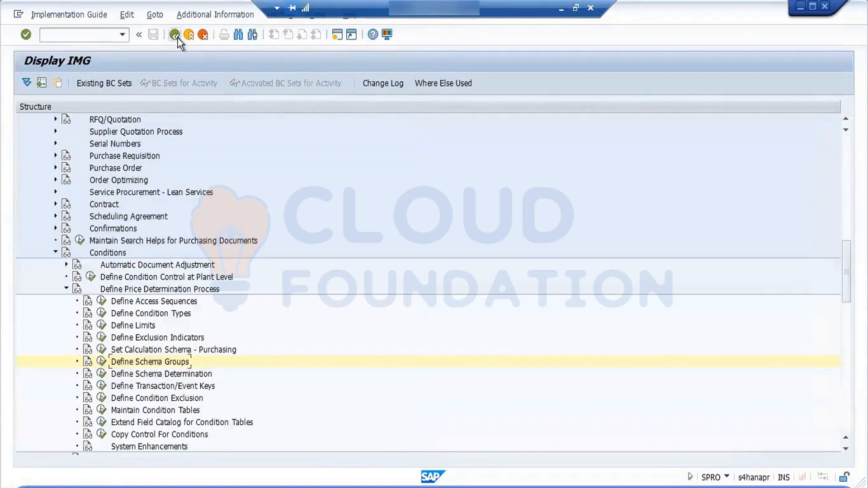
- Leave the implementation guide and load table IBPSUPPLIER in General Table Display (SE16N)
click(175, 35)
click(175, 35)
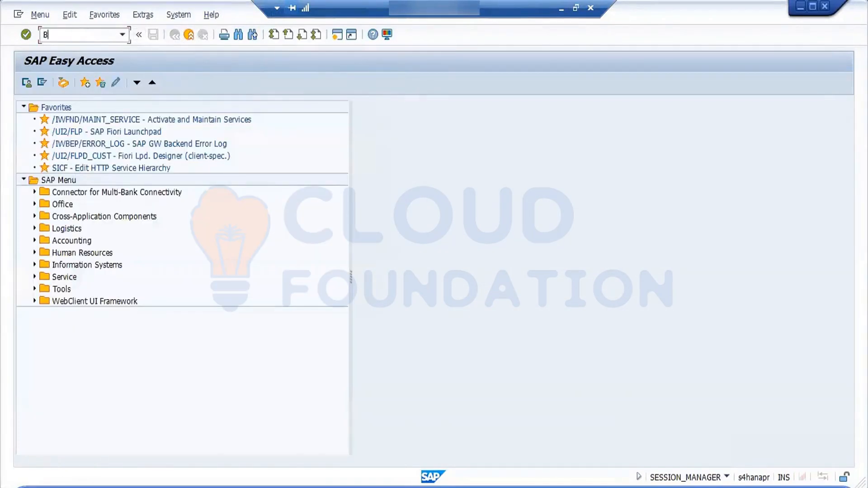
key(Return)
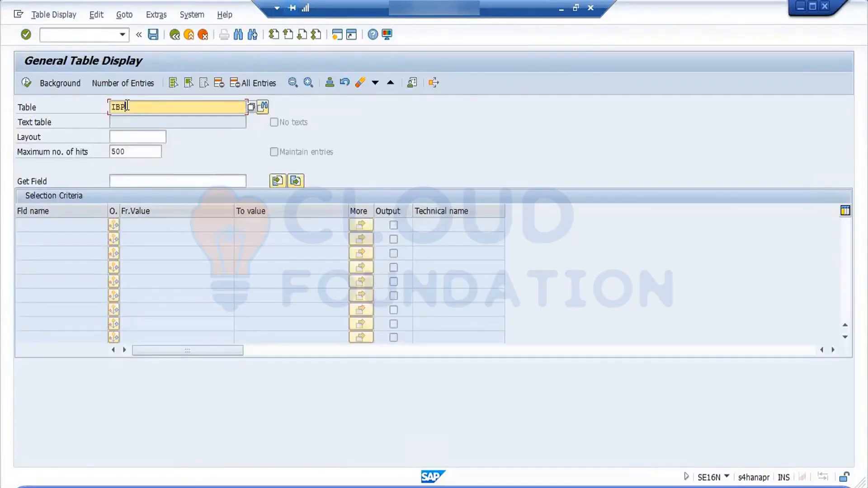
click(343, 37)
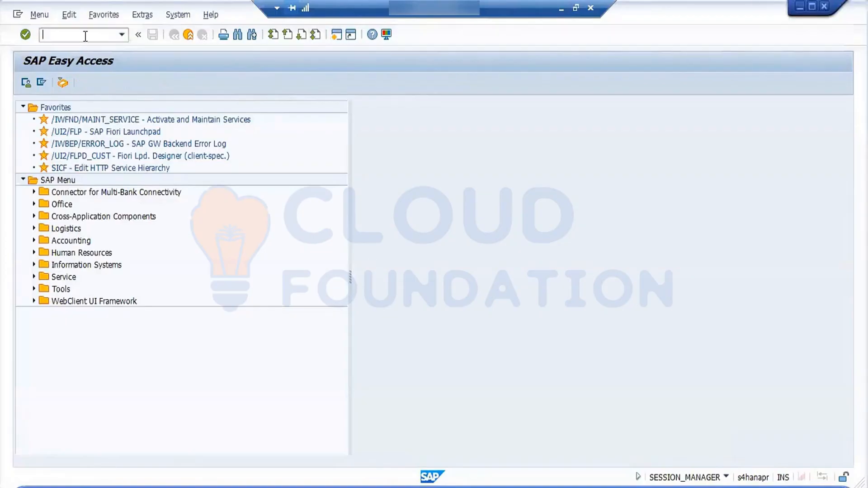
key(alt+Tab)
text(SU)
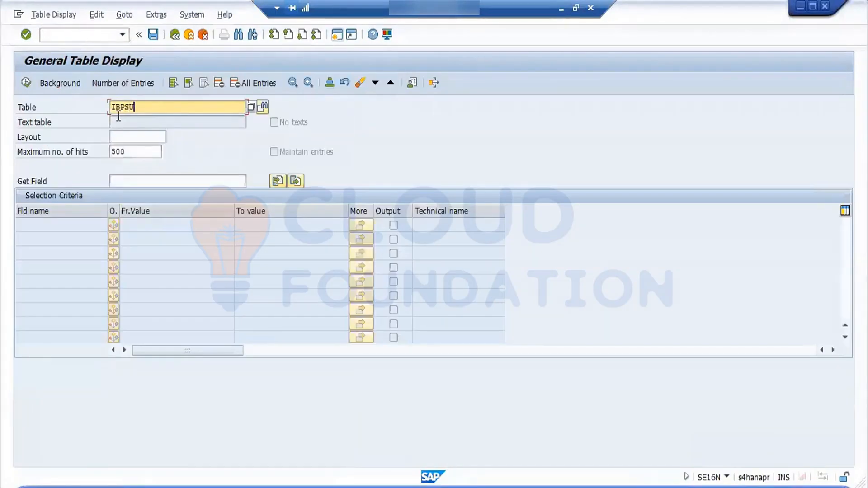
text(PPLIER)
key(Return)
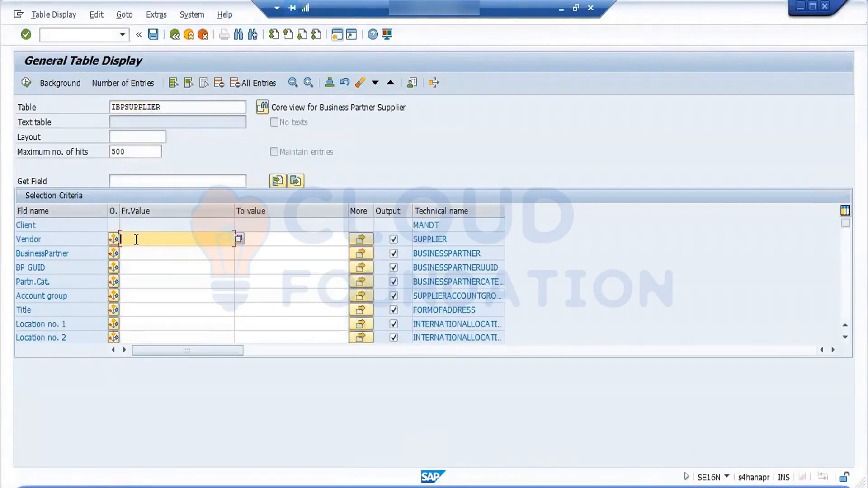
- Look up the business partner number belonging to the vendor by filtering on the vendor number
text(37)
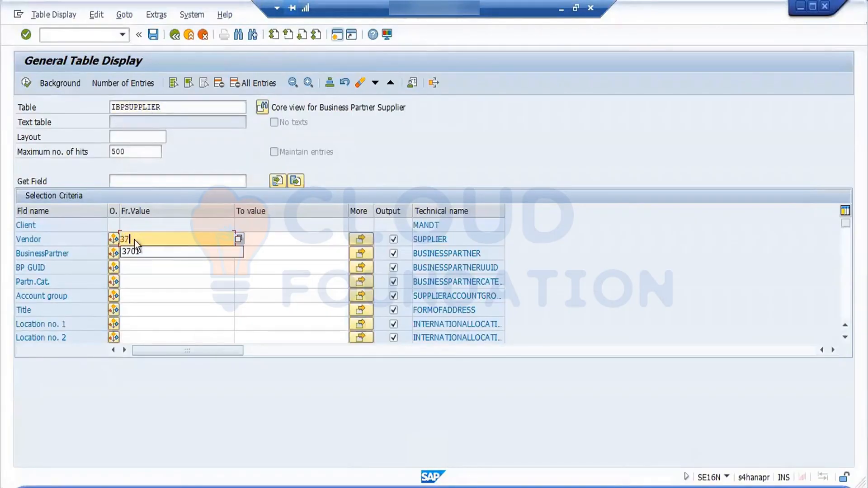
text(03)
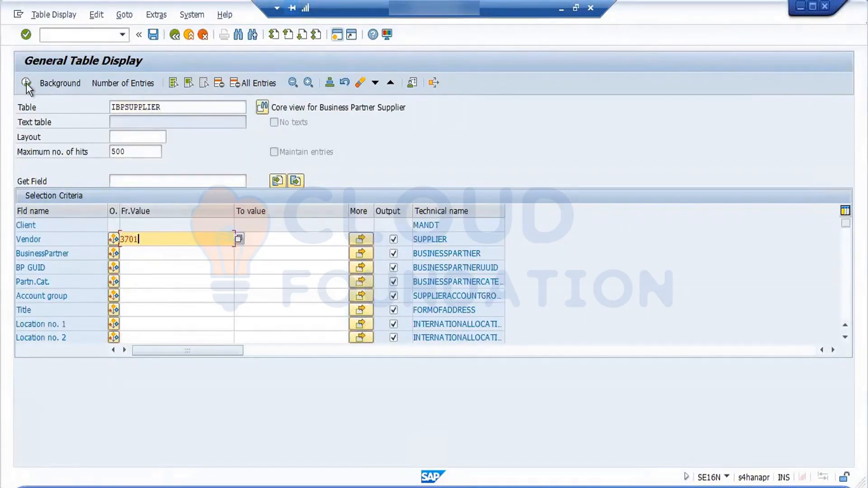
click(26, 83)
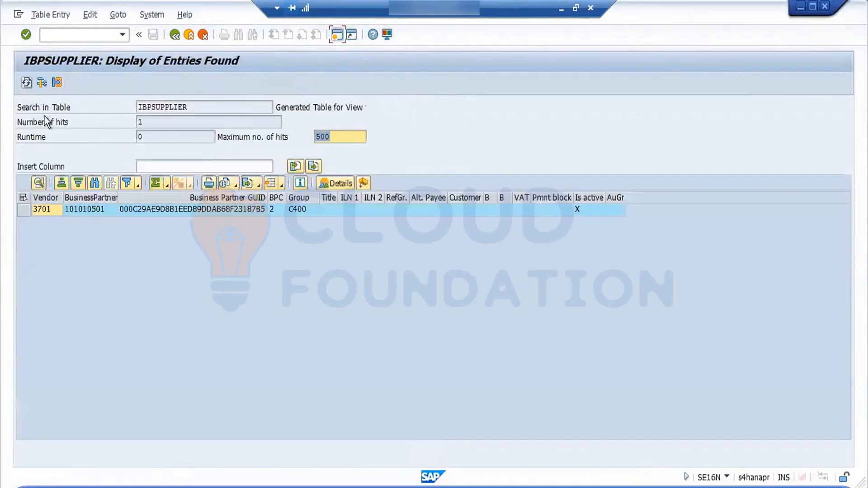
click(91, 213)
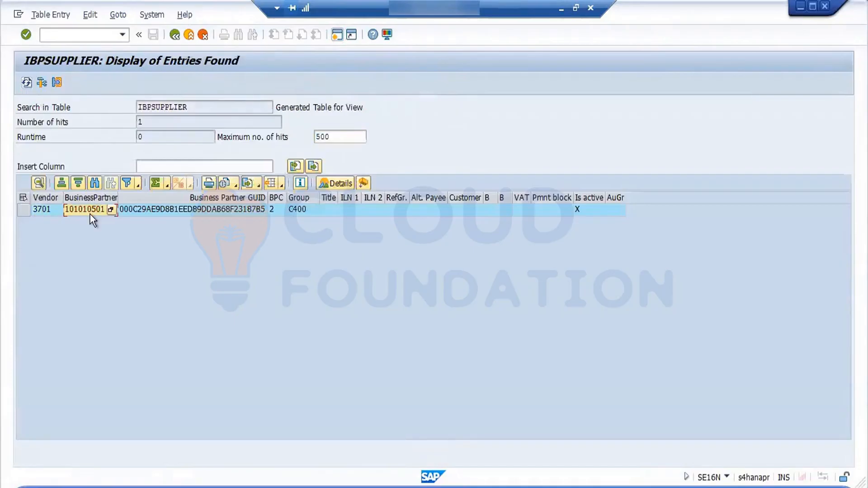
- Start transaction BP, find the business partner by the looked-up number, and open its record
click(88, 37)
text(/NB)
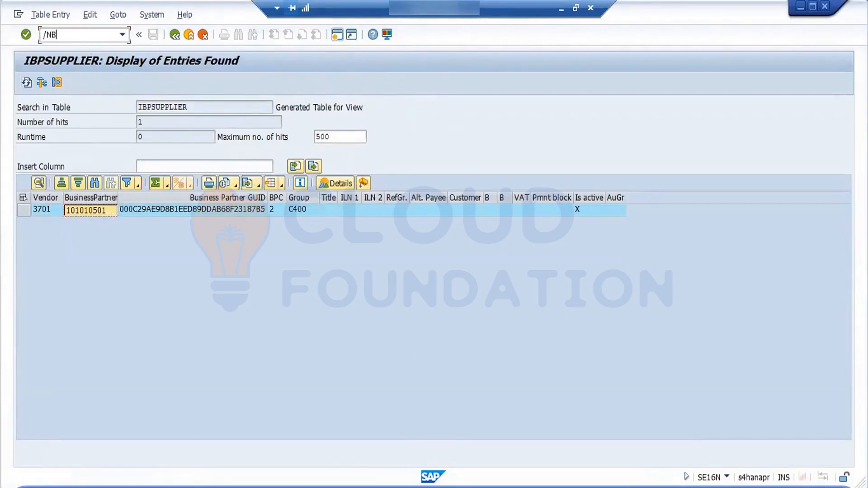
text(P)
key(Return)
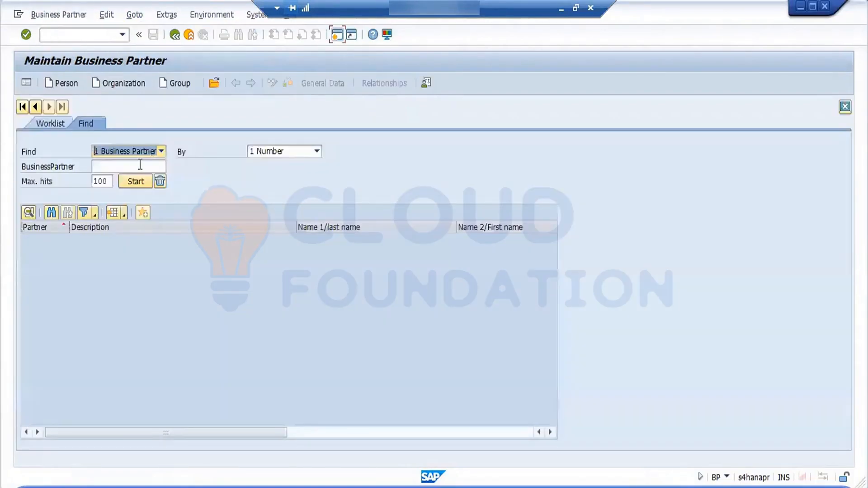
click(140, 165)
text(101010501)
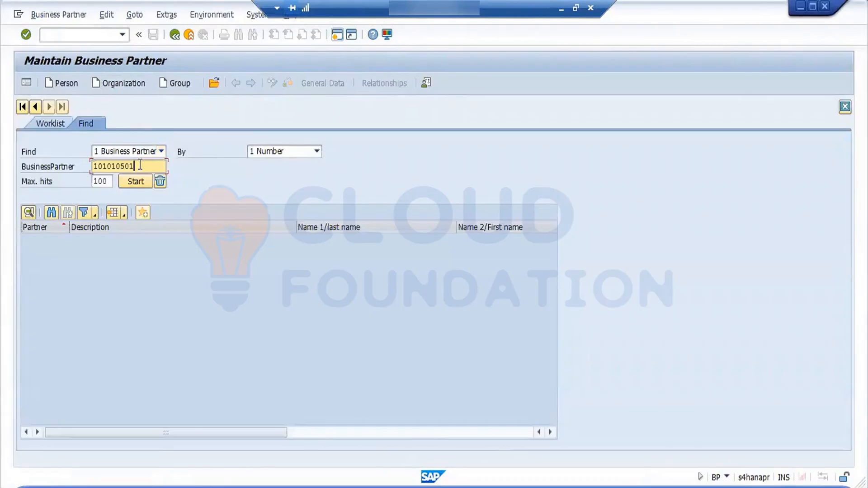
click(141, 185)
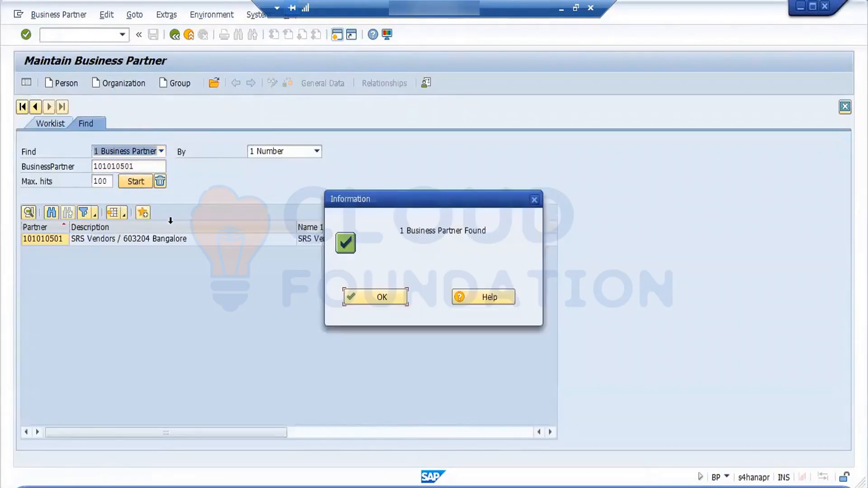
click(381, 299)
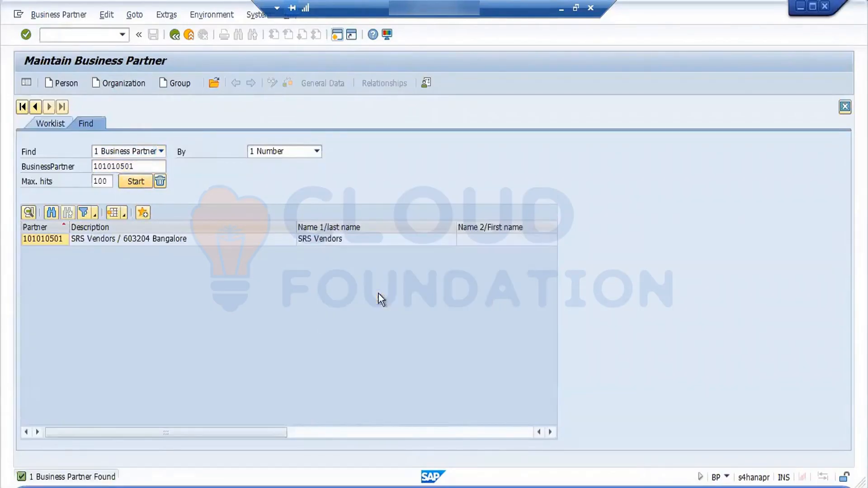
double_click(45, 240)
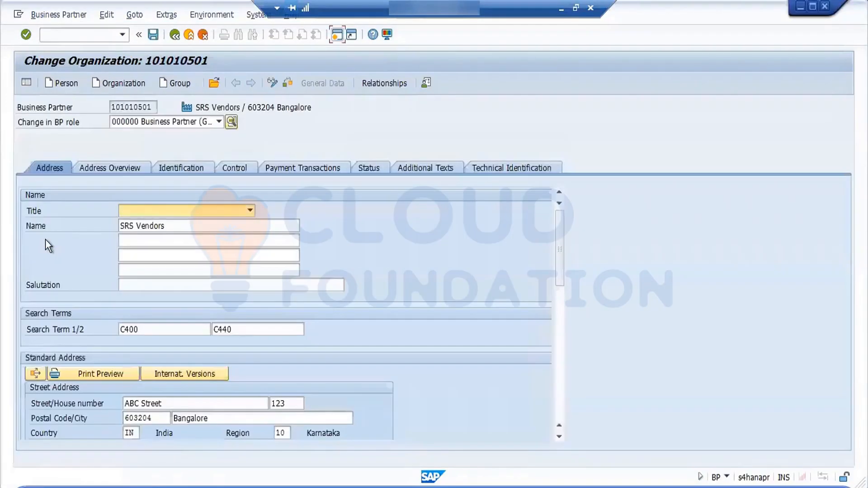
- Switch the business partner to role FLVN00, then to role FLVN01, and display its purchasing data
click(218, 121)
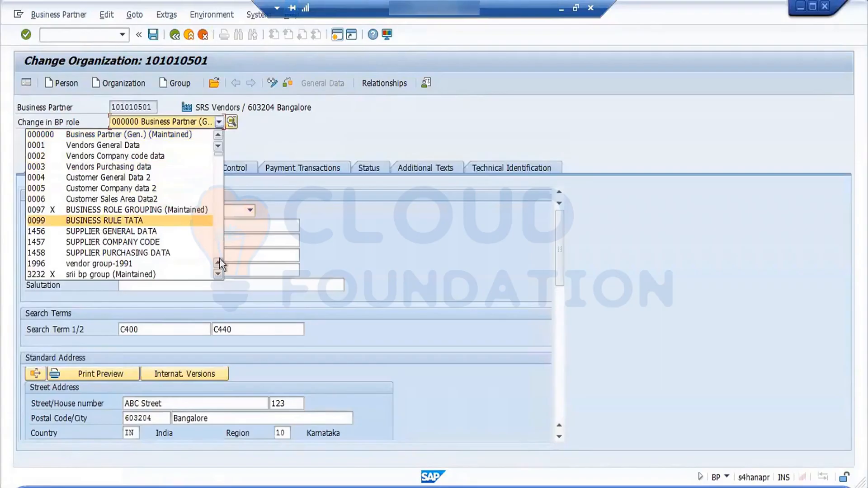
drag(219, 274, 217, 270)
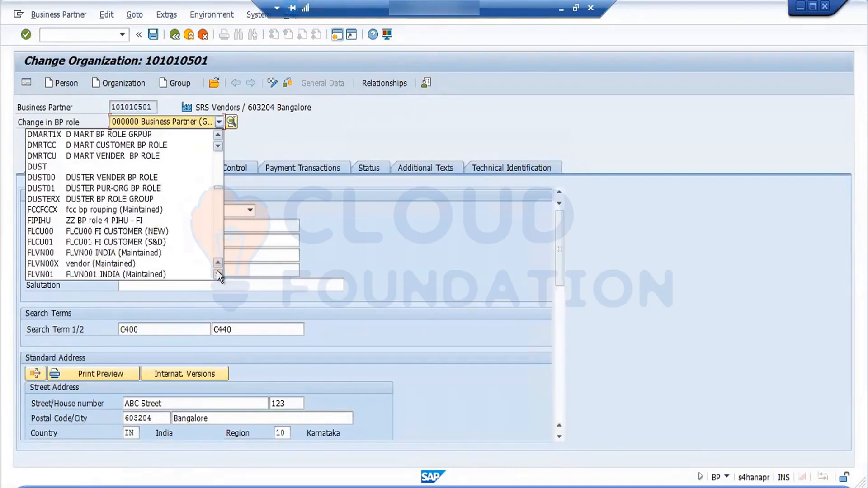
click(131, 255)
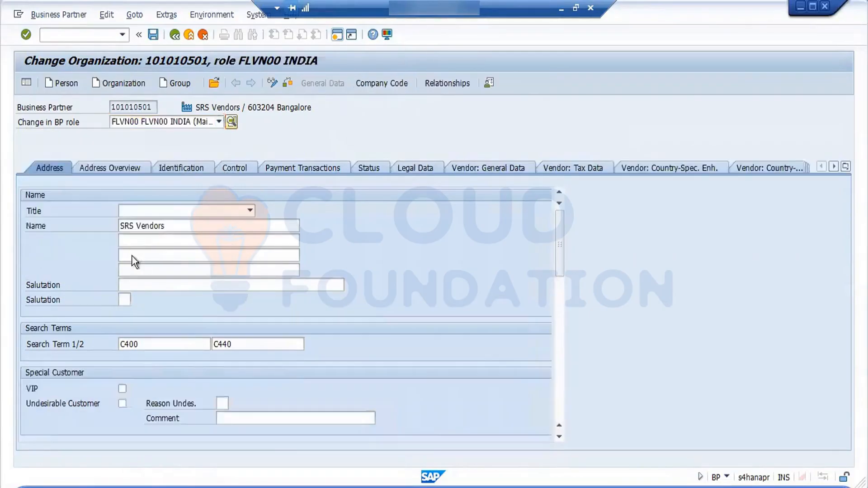
click(220, 123)
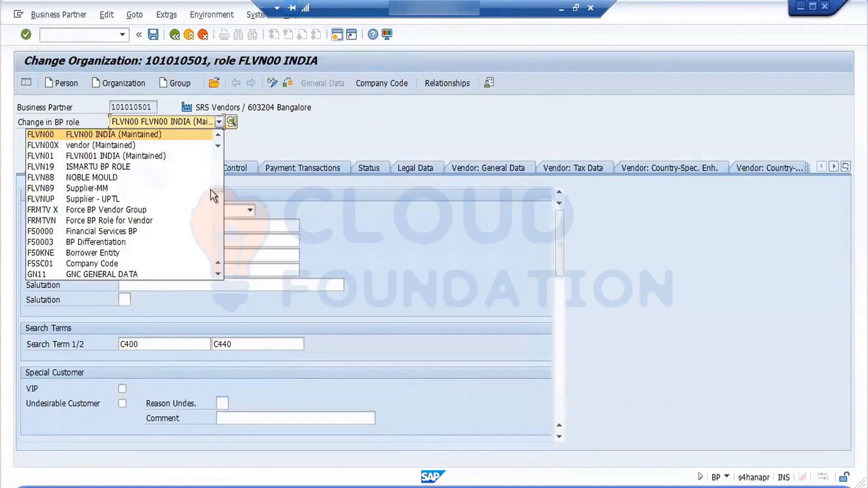
click(153, 157)
click(368, 85)
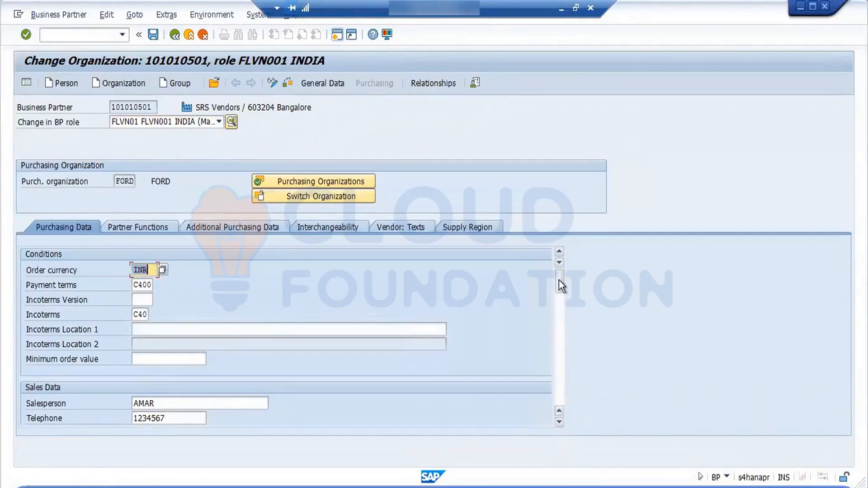
- Assign supplier schema group FO in the additional purchasing data for purchasing organization FORD
drag(559, 280, 581, 362)
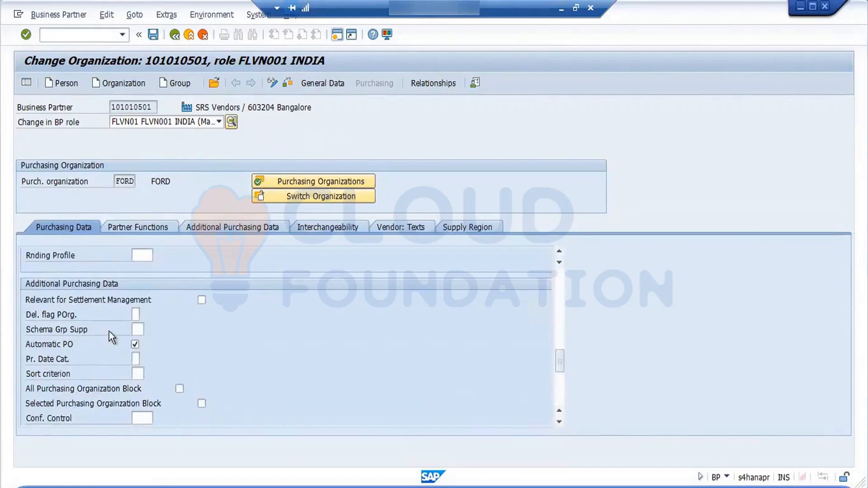
click(135, 331)
click(150, 328)
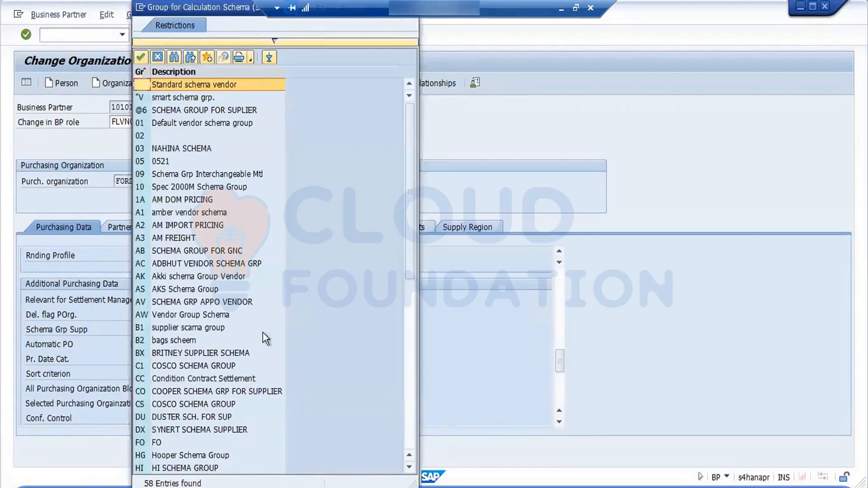
double_click(156, 444)
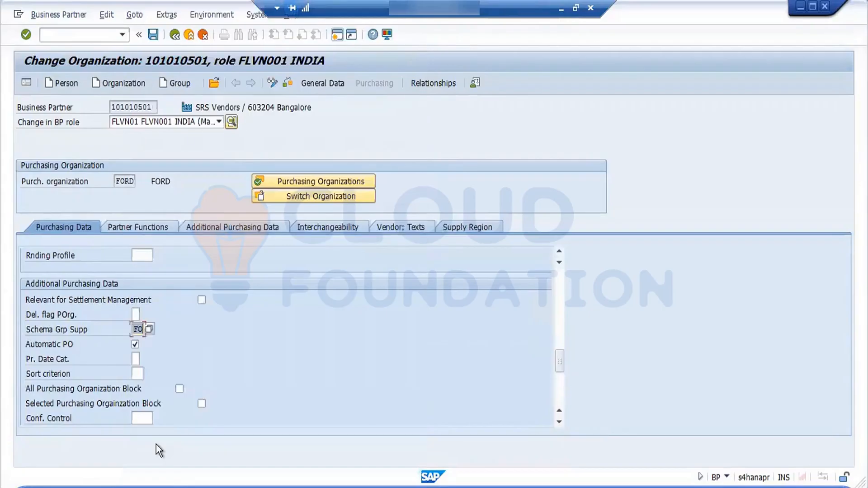
- Save the business partner, acknowledge the messages, and check the supplier schema group in the purchasing data
click(151, 33)
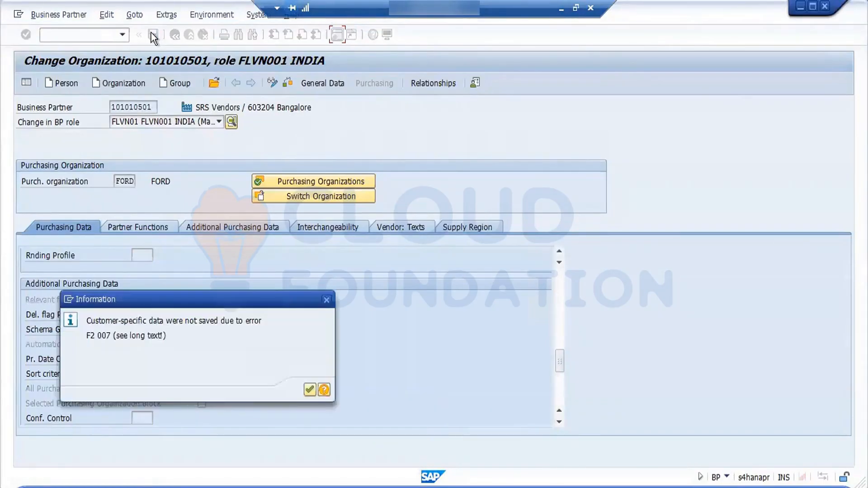
click(312, 394)
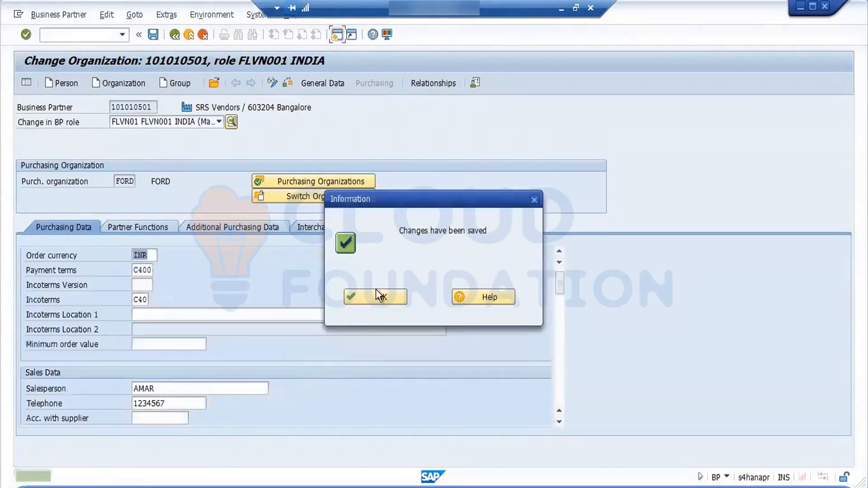
click(387, 290)
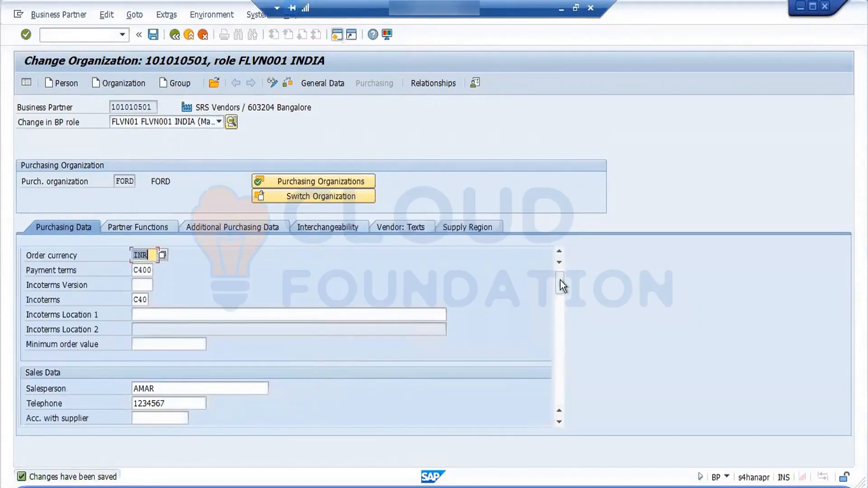
drag(560, 285, 573, 364)
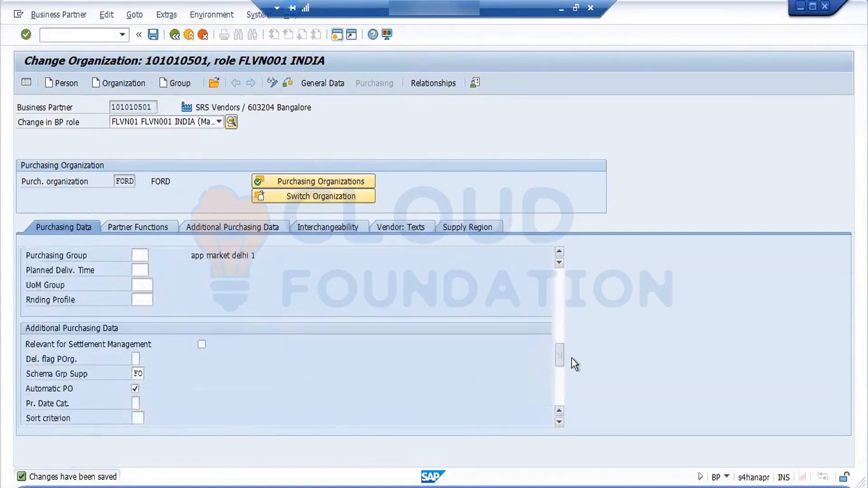
- Start transaction ME21N and enter SRS Vendors as the vendor of a new standard purchase order
click(75, 35)
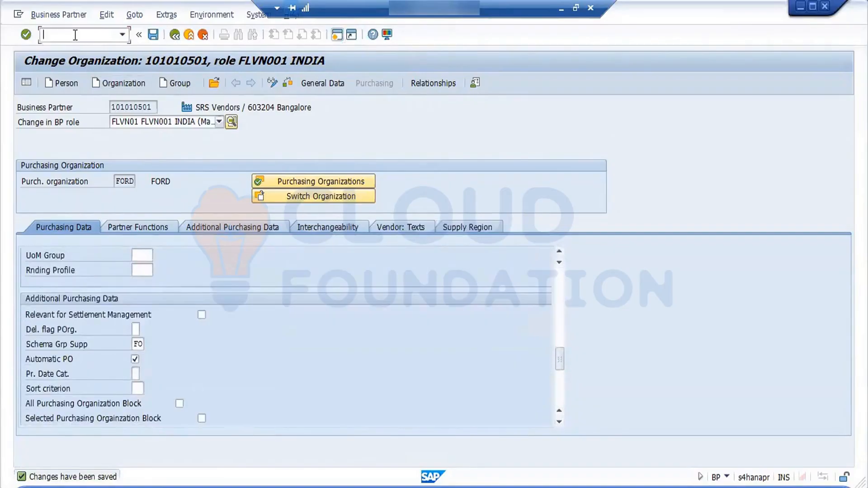
text(/NME21N)
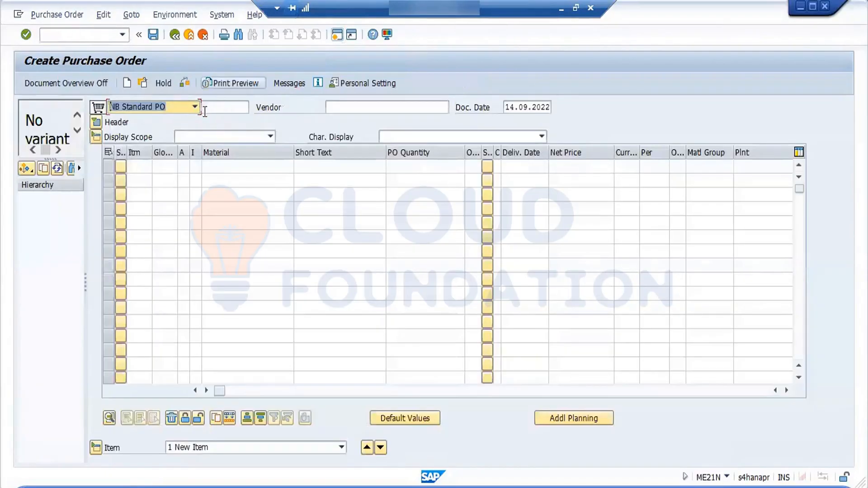
click(332, 112)
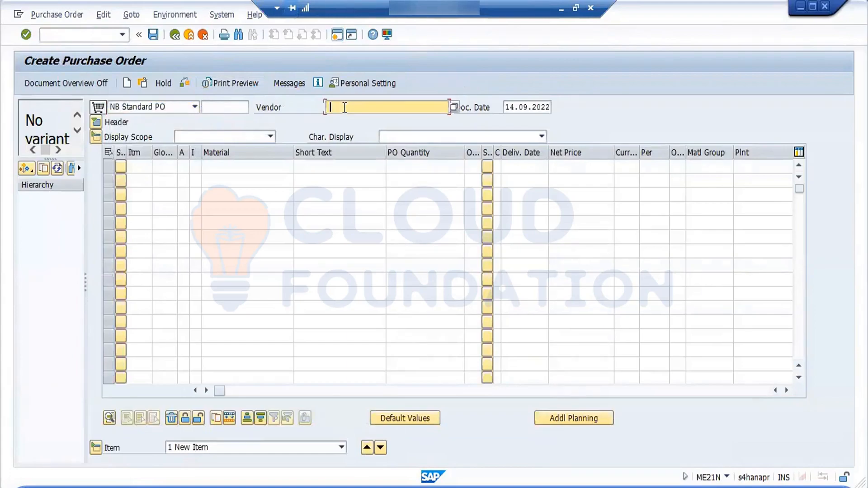
click(337, 120)
key(Return)
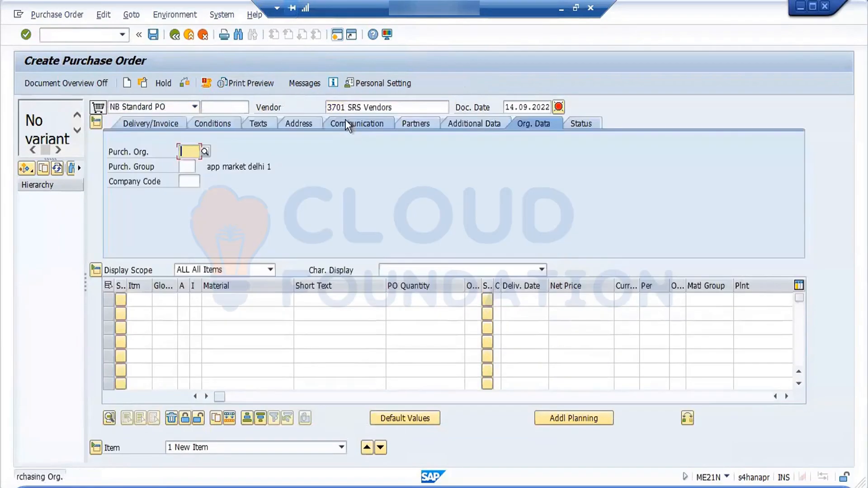
- Set the purchase order's purchasing organization to FORD, purchasing group to 001 and company code to FORD
click(180, 153)
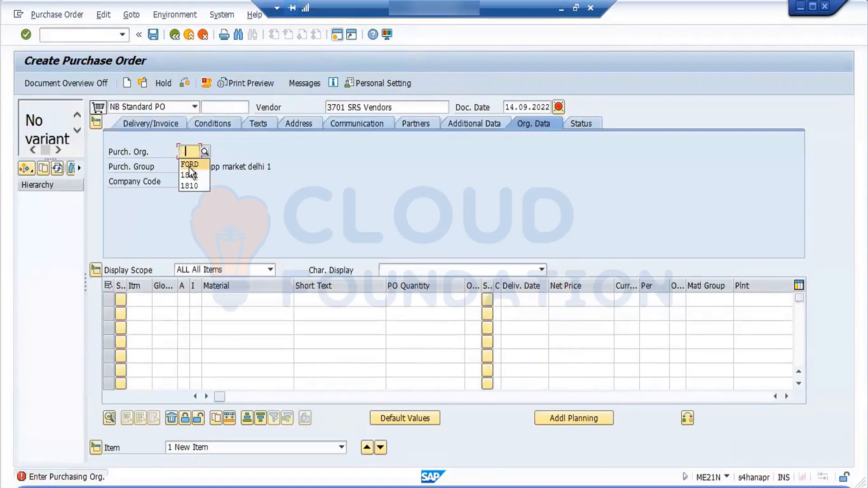
click(188, 162)
click(187, 168)
click(188, 171)
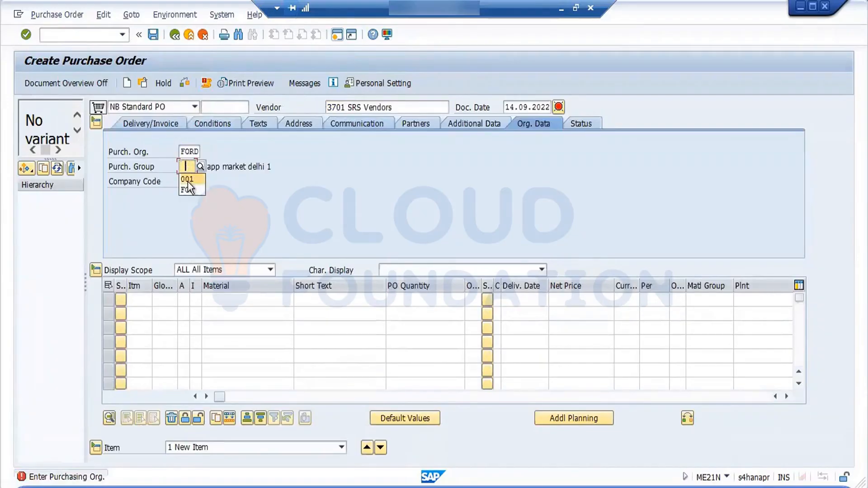
click(187, 179)
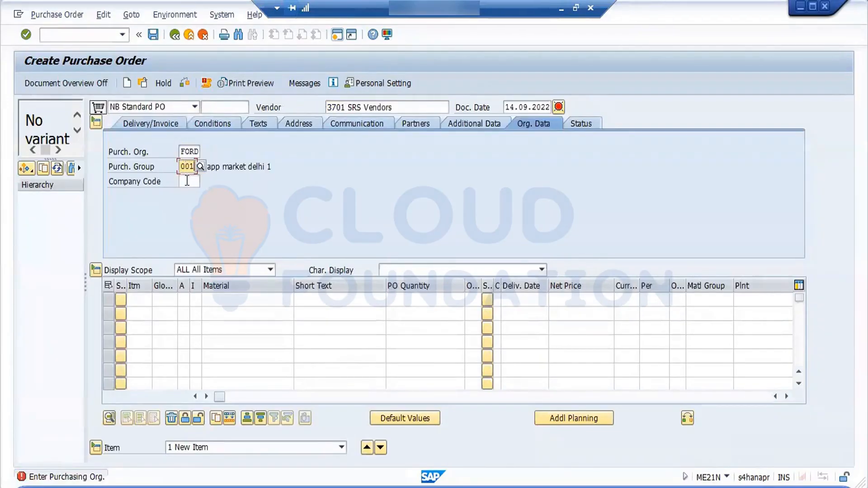
click(187, 182)
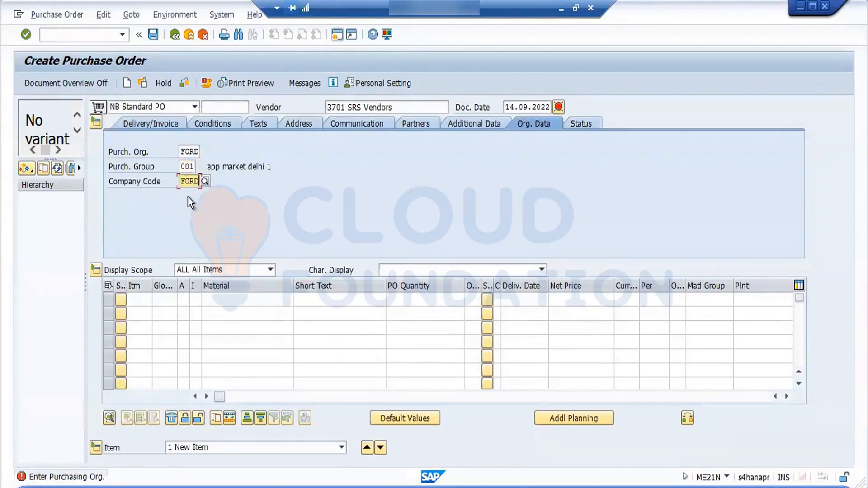
key(Return)
click(377, 292)
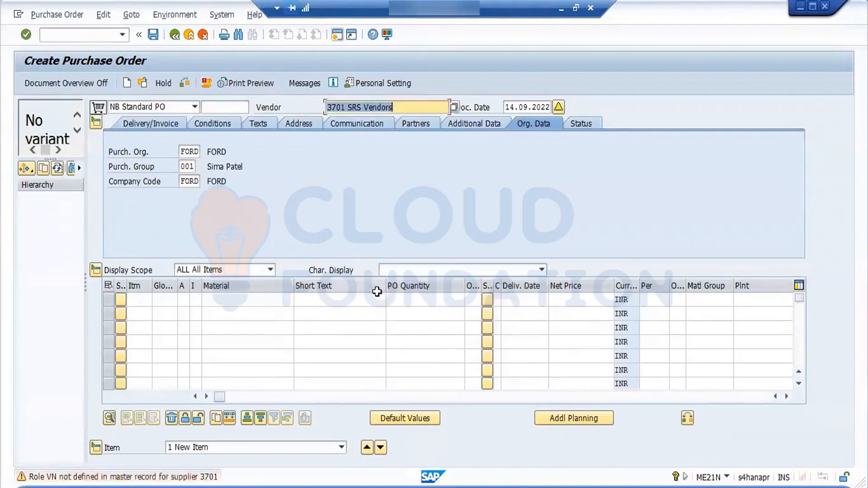
click(244, 303)
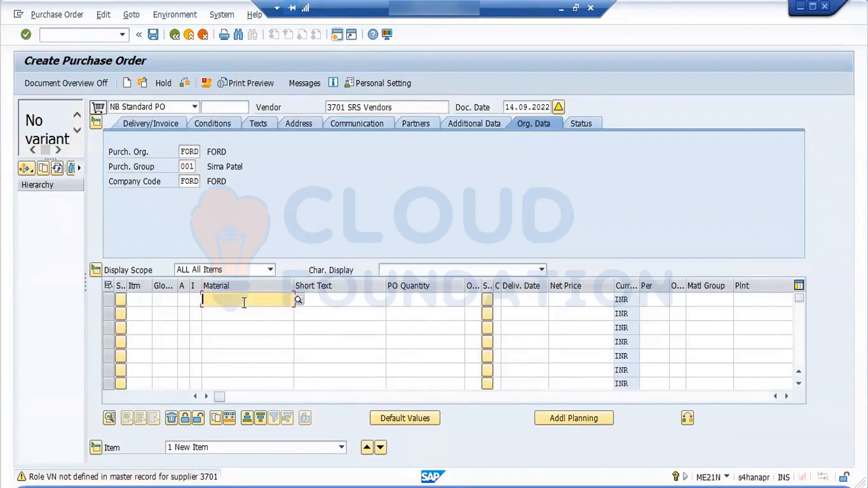
click(244, 303)
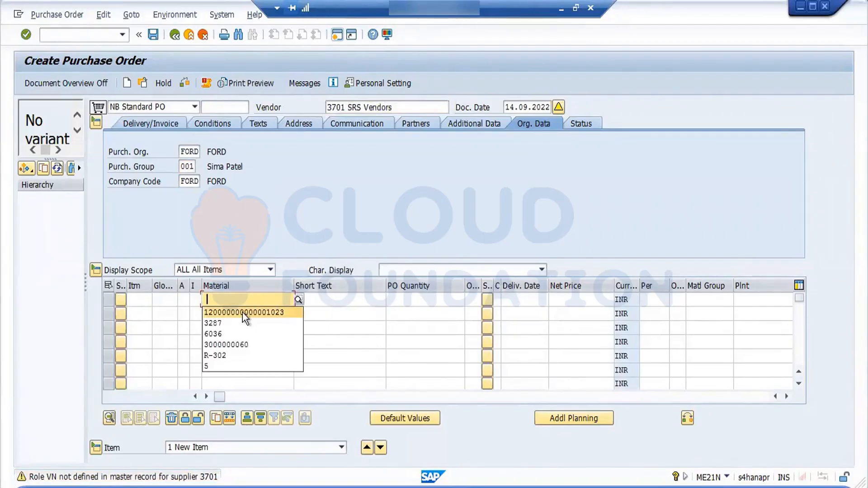
click(242, 313)
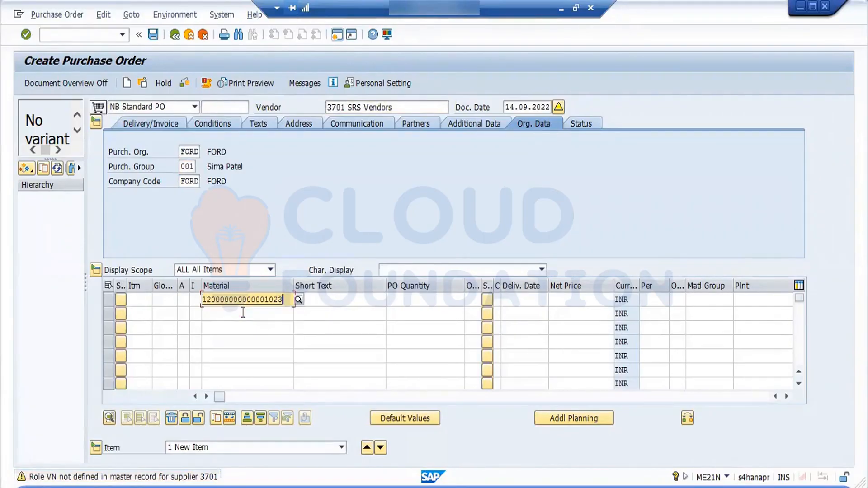
key(Return)
click(370, 302)
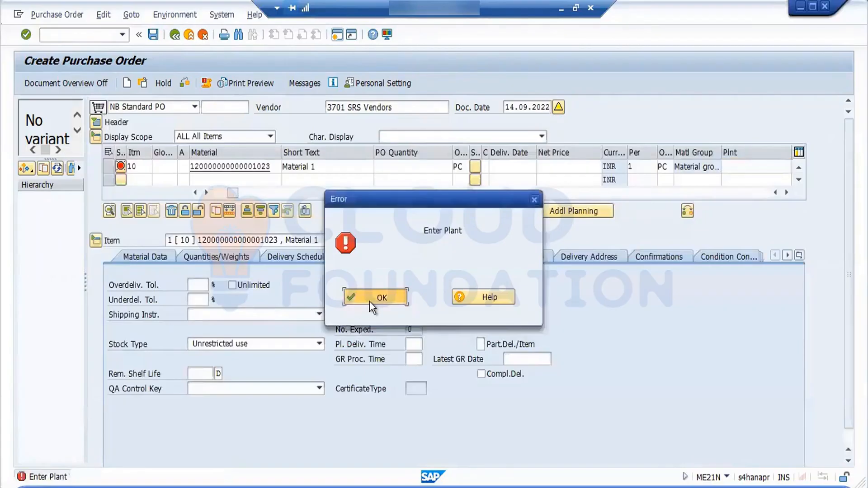
click(767, 172)
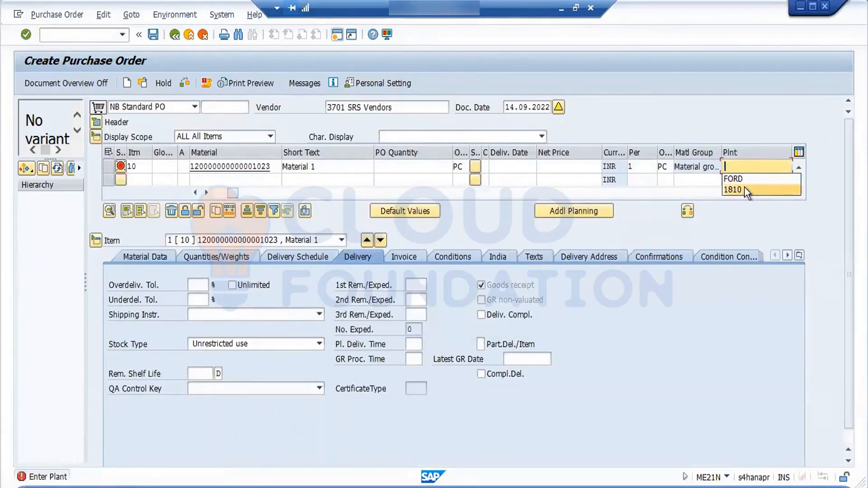
click(747, 183)
key(Return)
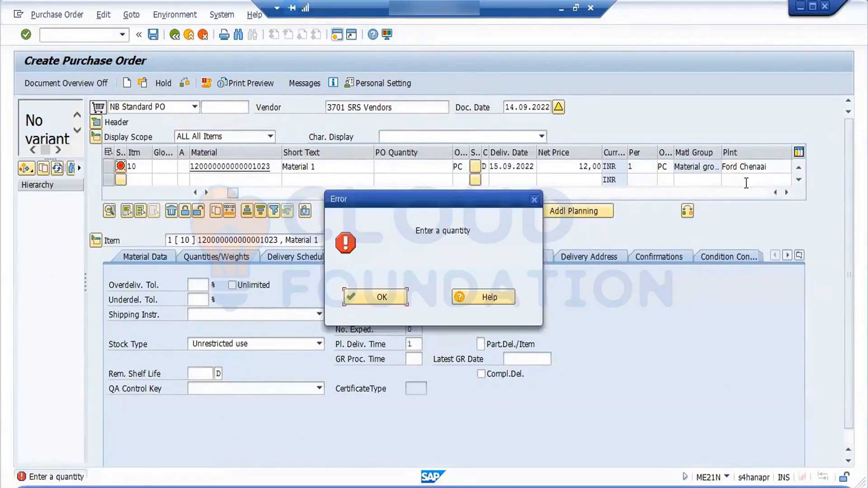
- Enter a quantity of 10 and storage location SS03 for the order item, acknowledging the messages
click(394, 297)
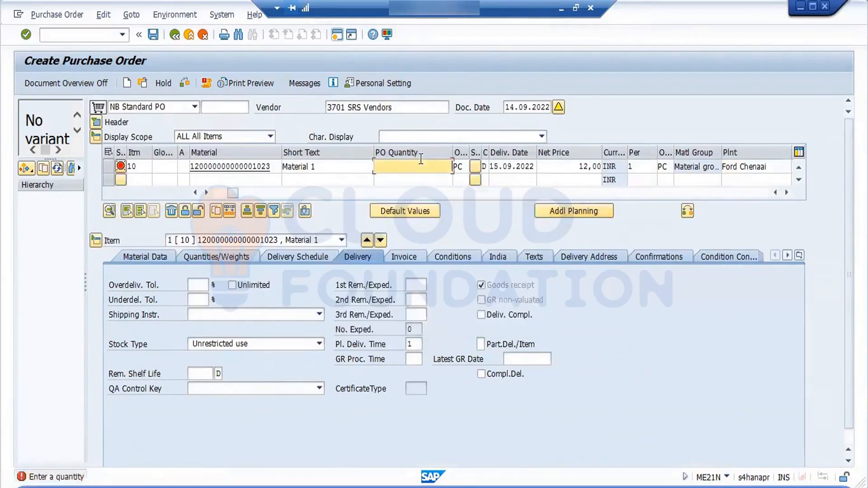
text(10)
key(Return)
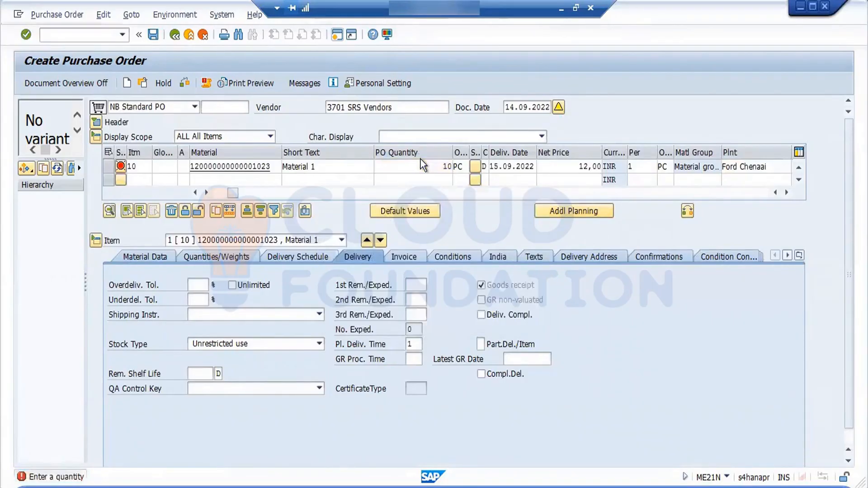
click(384, 300)
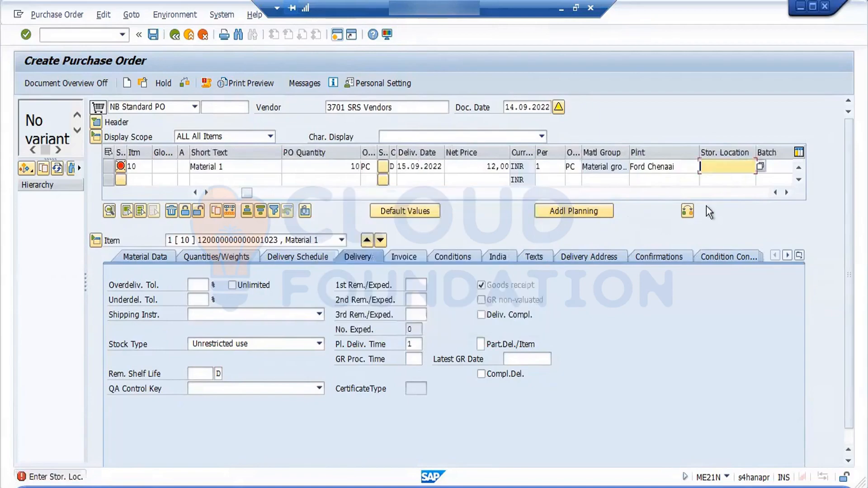
text(S)
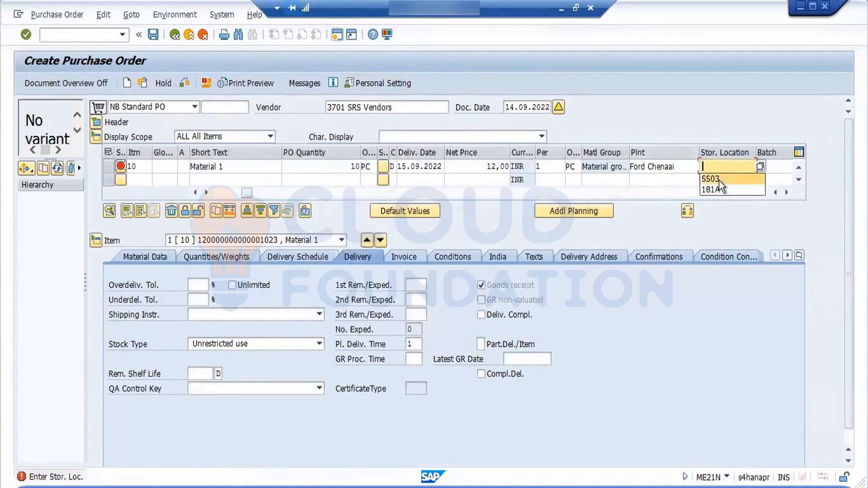
click(722, 187)
key(Return)
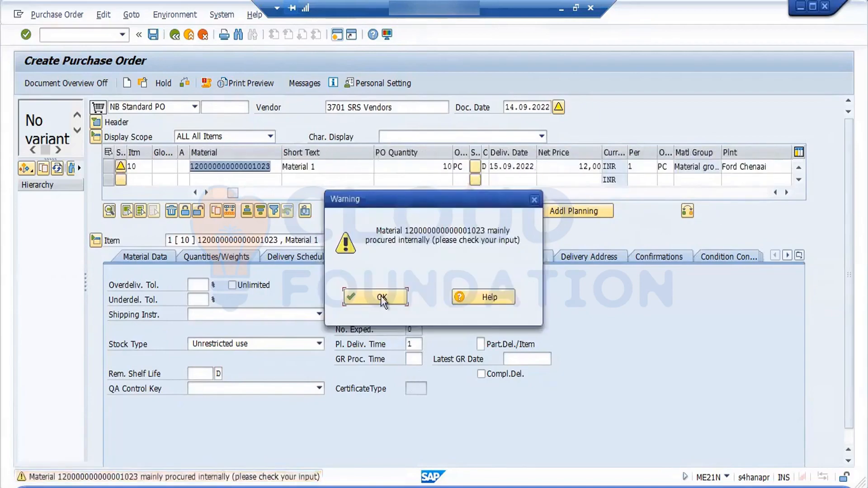
click(382, 298)
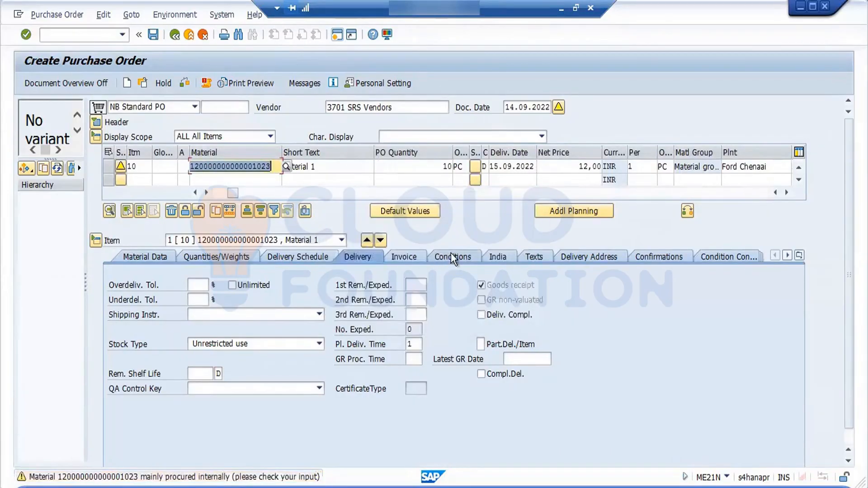
- Display the item's conditions, examine the pricing analysis for the procedure used, and return to the purchase order
click(453, 260)
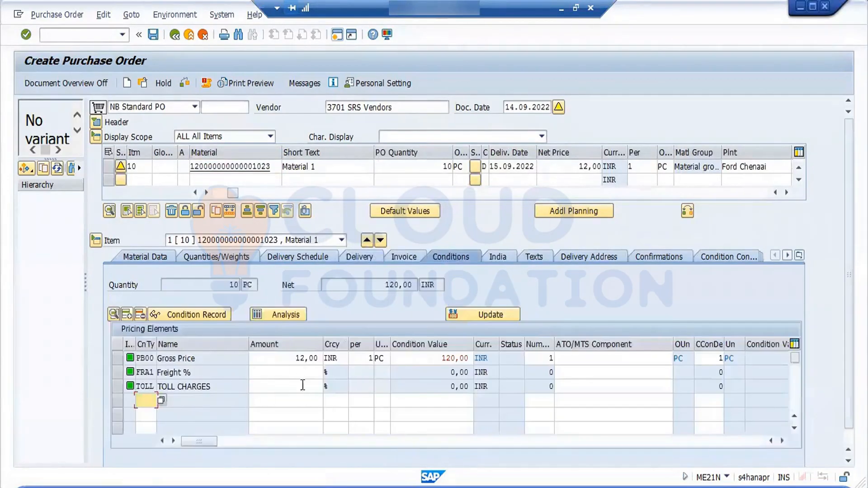
click(282, 312)
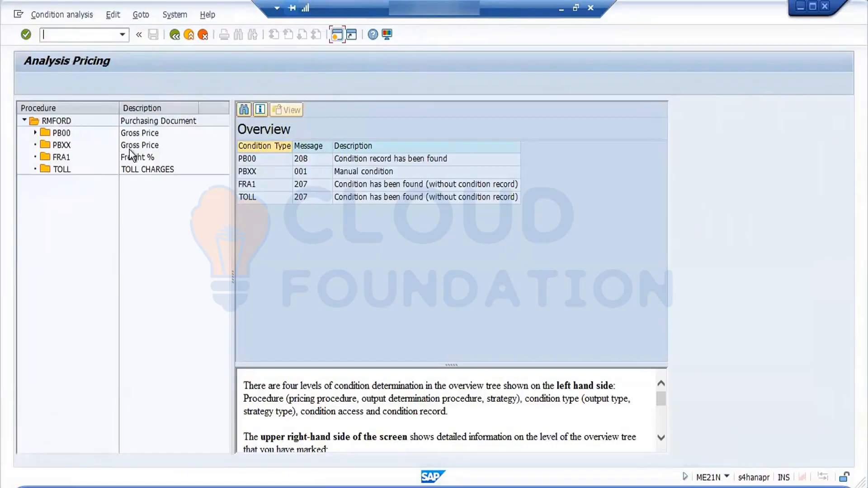
click(174, 35)
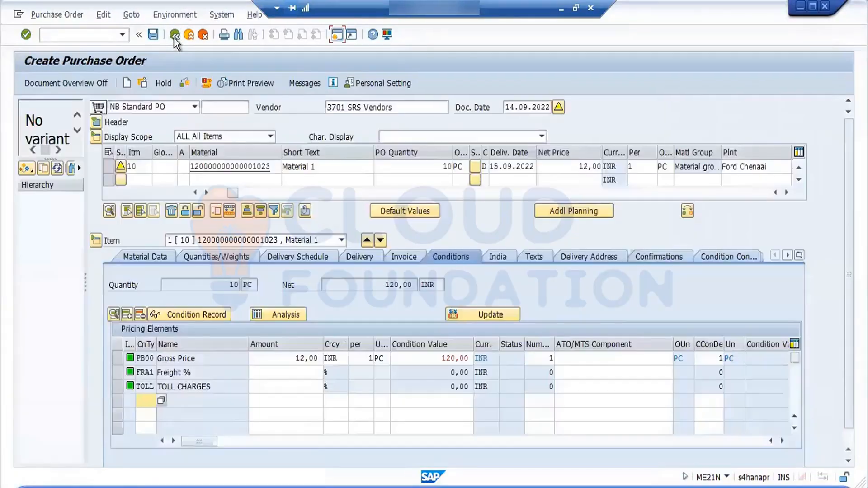
- Set the item's TOLL CHARGES condition to 10 % and acknowledge the price warning
click(305, 389)
text(10)
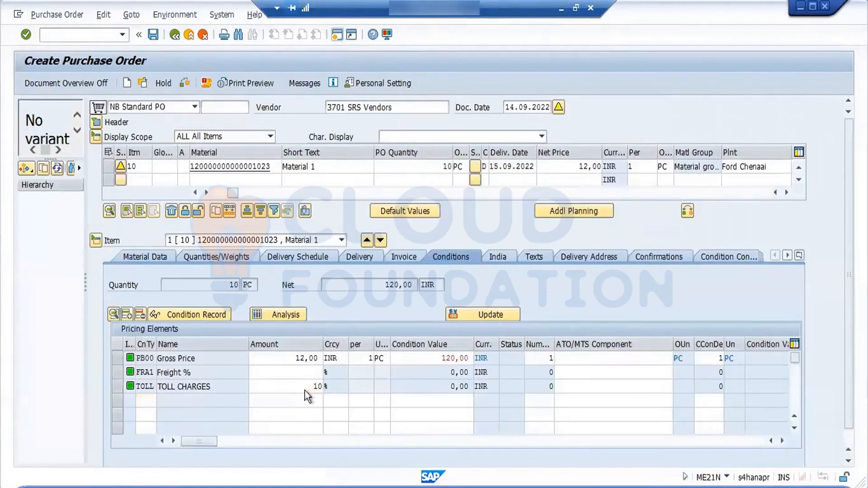
key(Return)
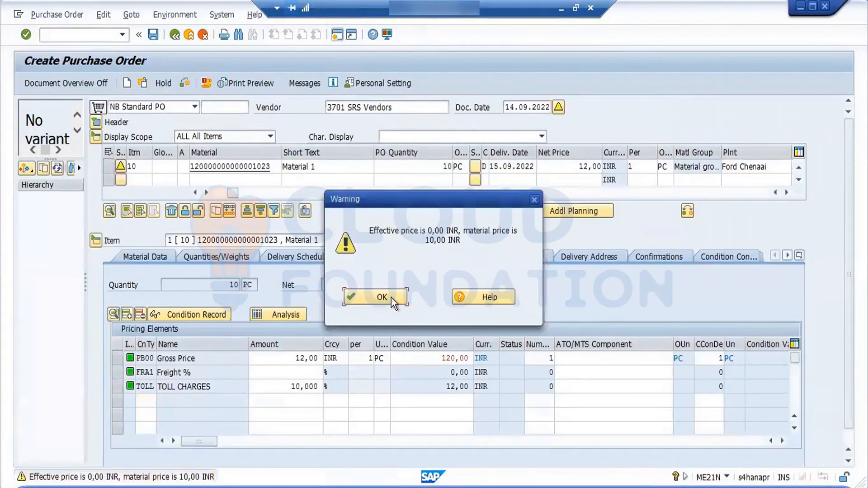
click(392, 298)
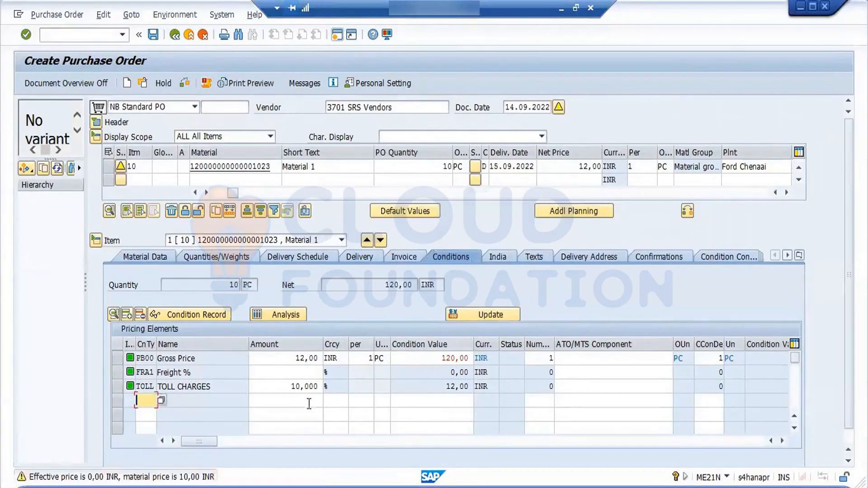
- Set the item's TOLL CHARGES condition to 1 %, recalculate the pricing, and acknowledge the warnings
click(285, 388)
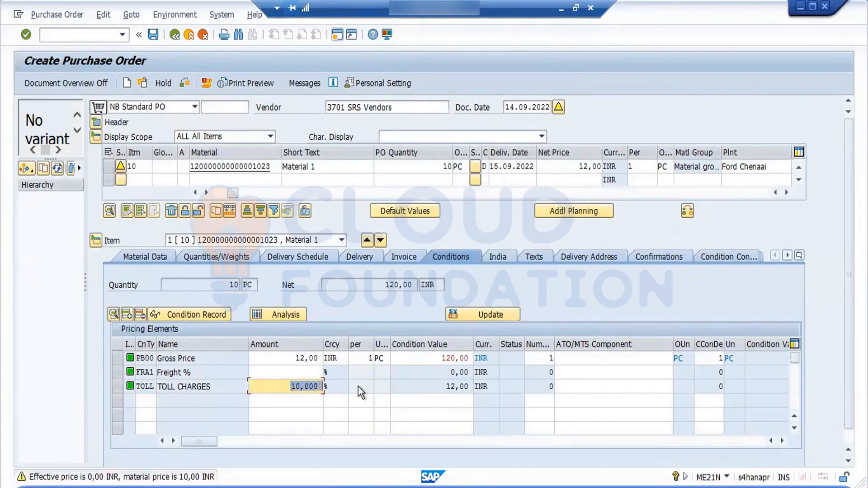
text(1)
key(Return)
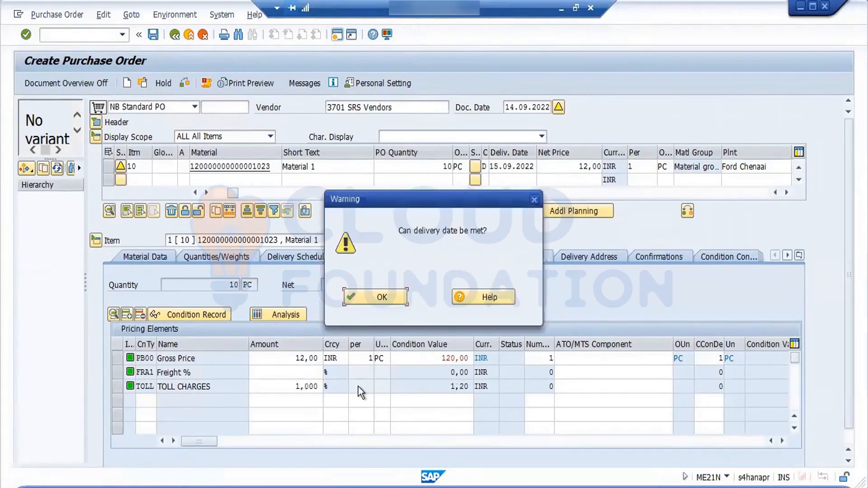
click(389, 296)
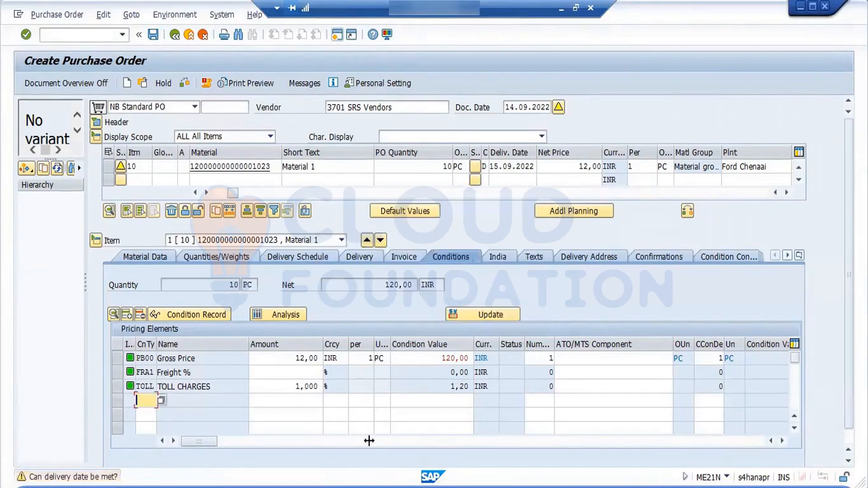
key(Return)
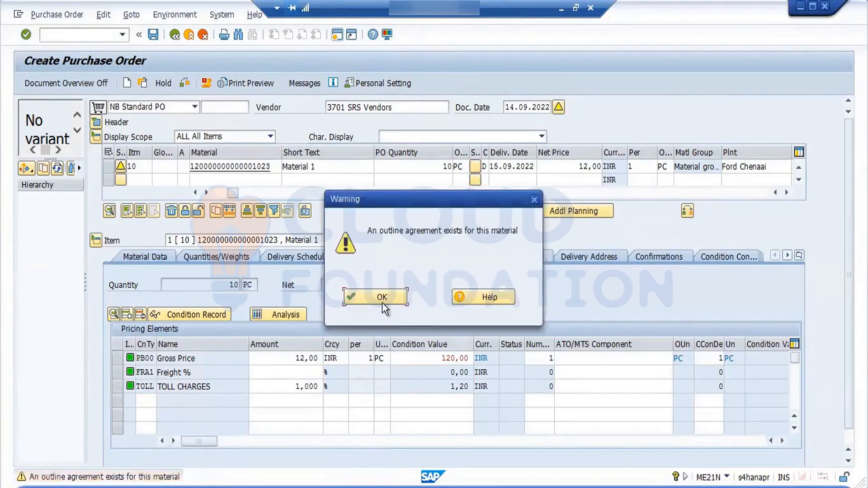
click(382, 296)
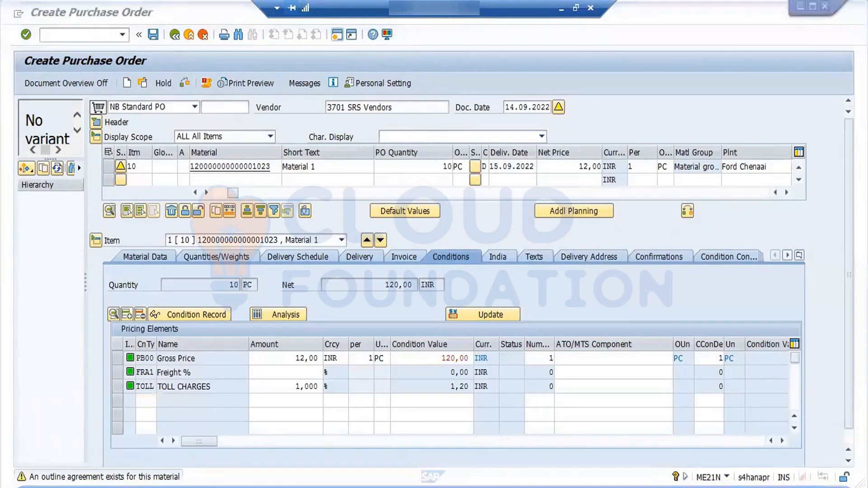
- Switch to the other SAP session and start transaction M/08 to display the pricing schemas
mouse_move(215, 436)
click(322, 432)
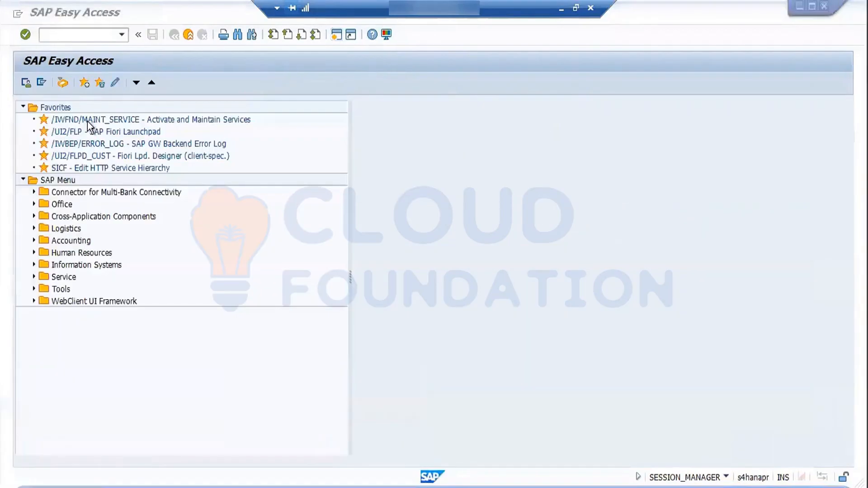
text(M/08)
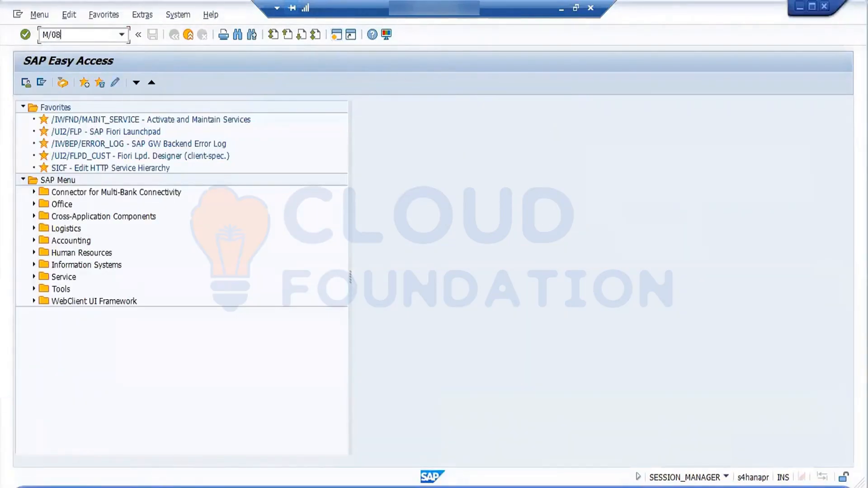
key(Return)
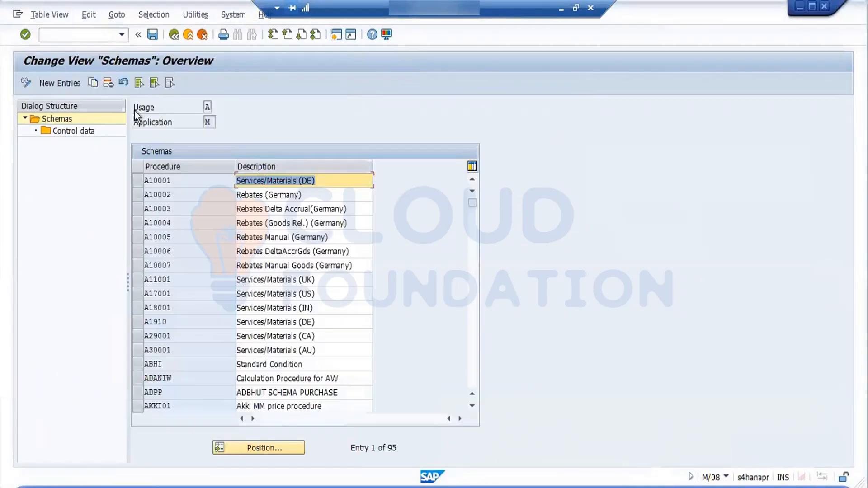
- Locate the RMFORD schema in the schema list, open its control data, and acknowledge the print type warnings
click(284, 447)
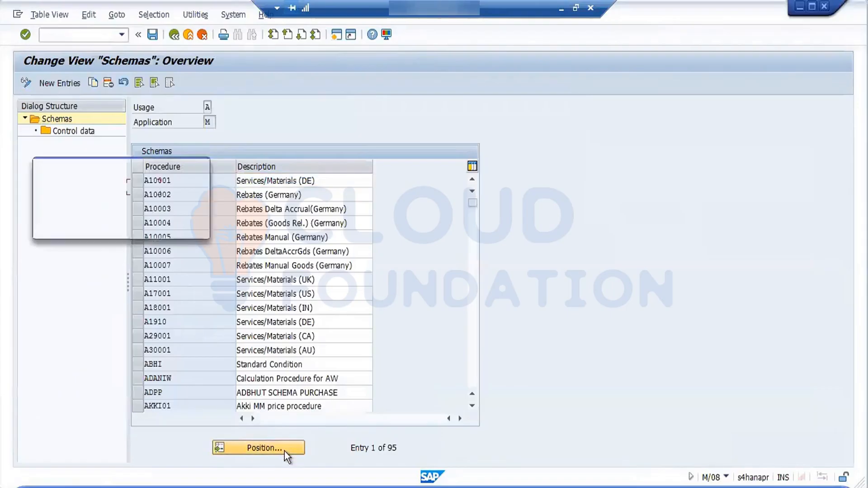
text(RM)
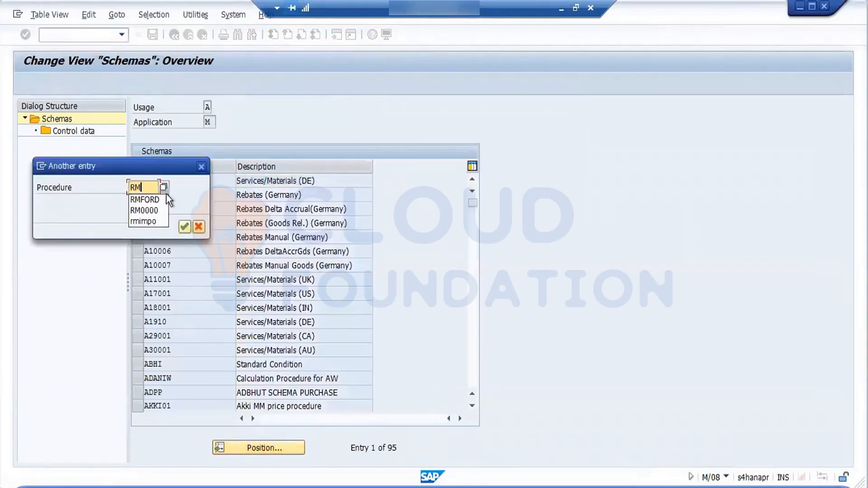
click(157, 199)
key(Return)
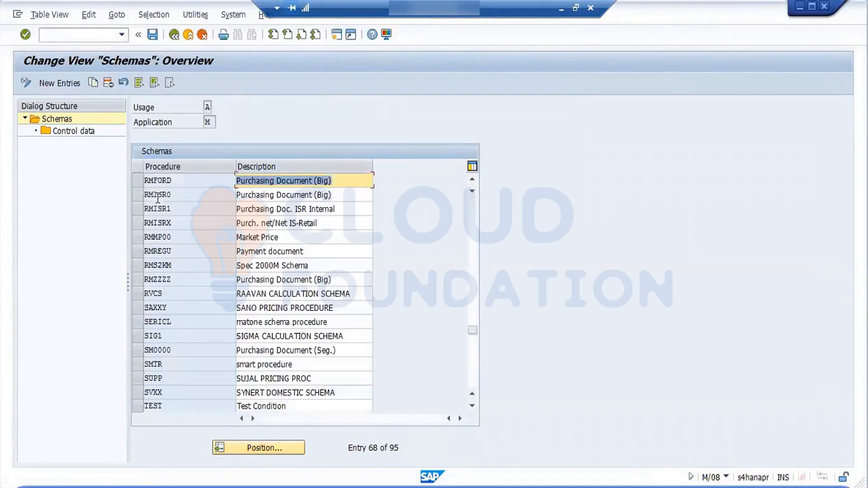
click(138, 178)
double_click(73, 130)
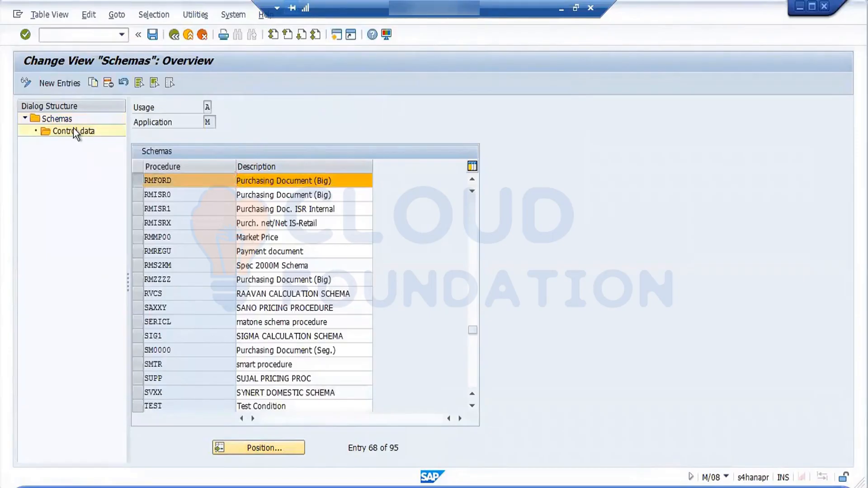
click(384, 297)
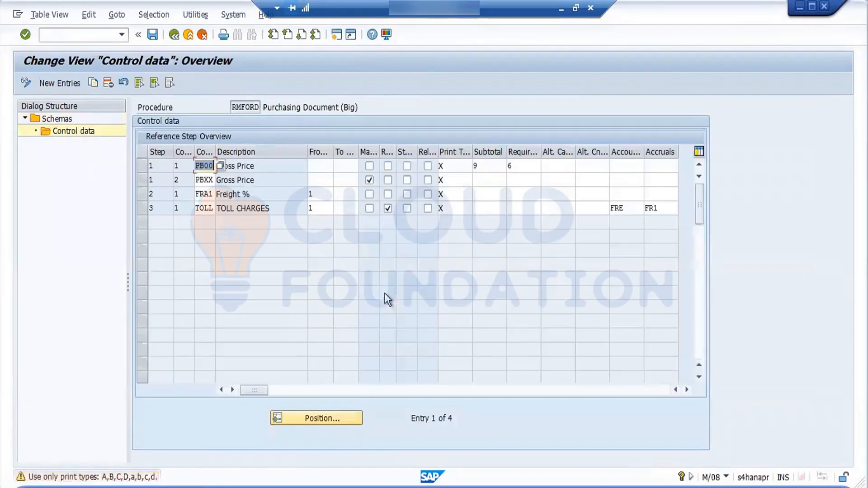
key(Return)
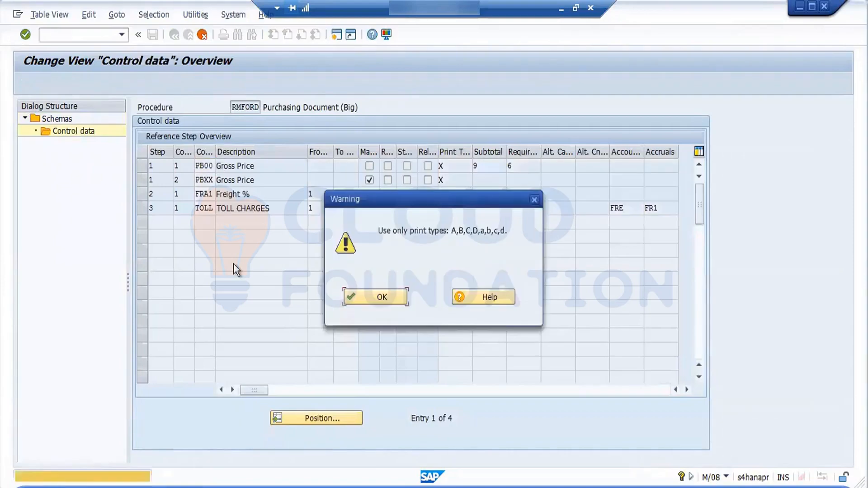
key(Return)
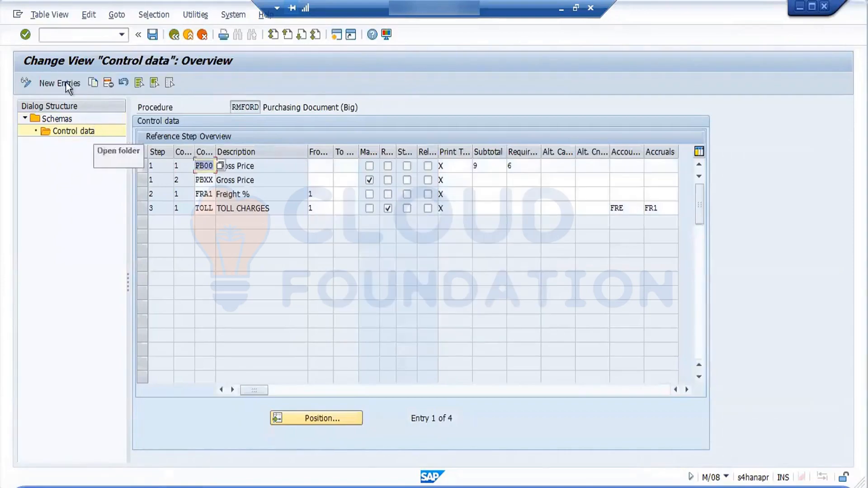
- Add a new control data entry to RMFORD as step 4, described as total, covering steps 1 to 3
click(66, 83)
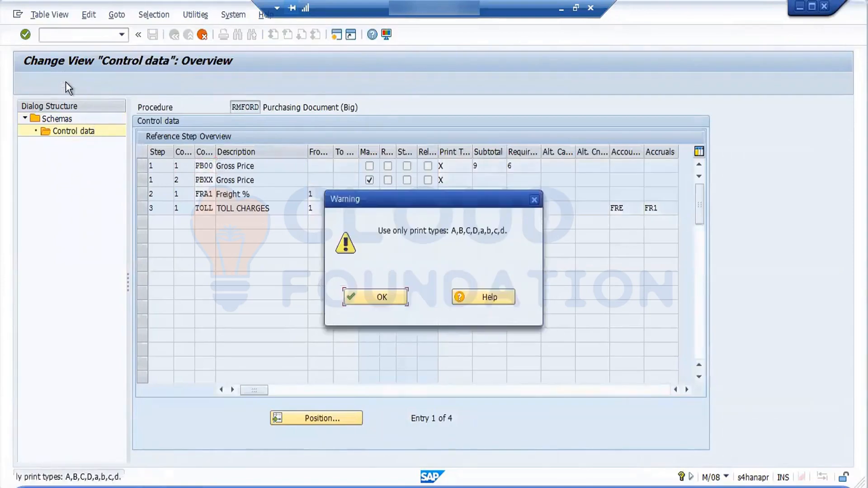
click(381, 298)
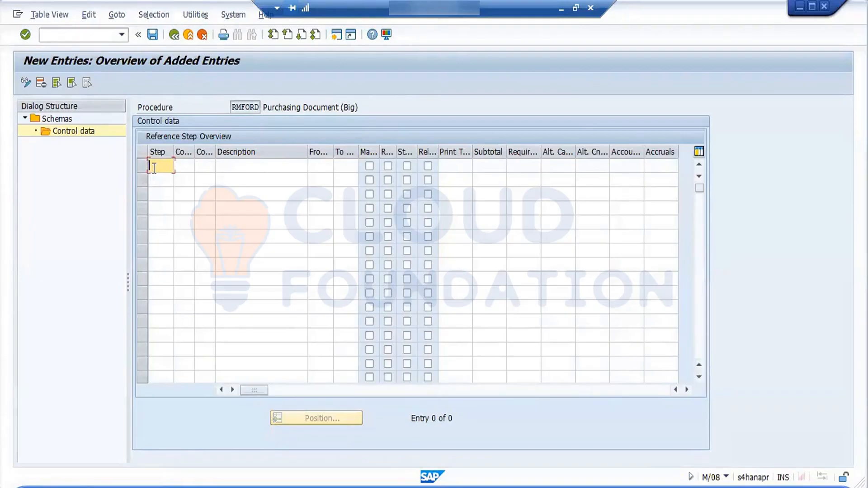
text(1)
key(Tab)
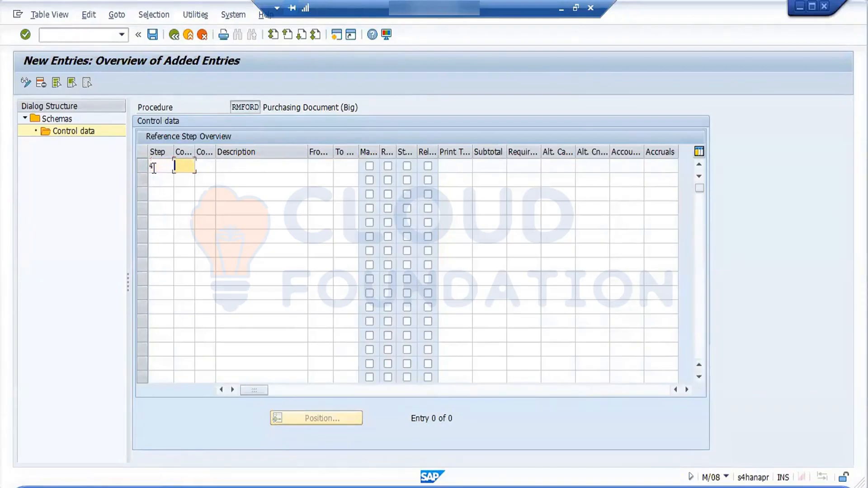
key(Tab)
key(Tab)
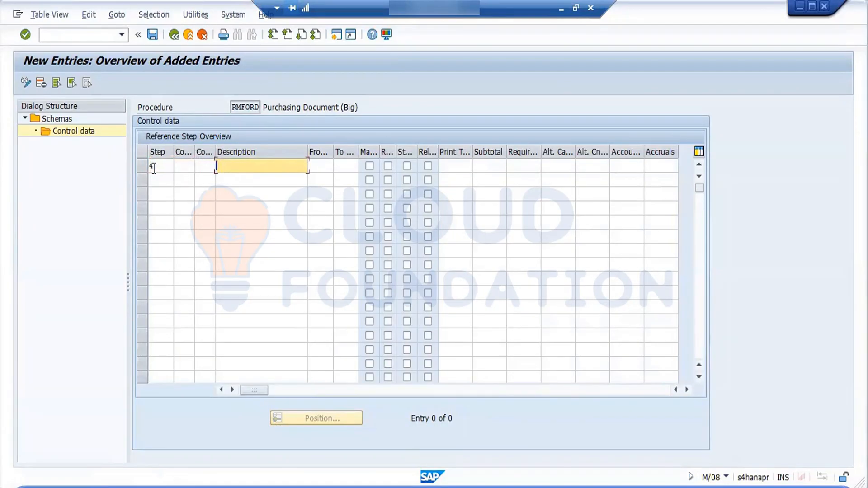
text(total)
key(Tab)
text(1)
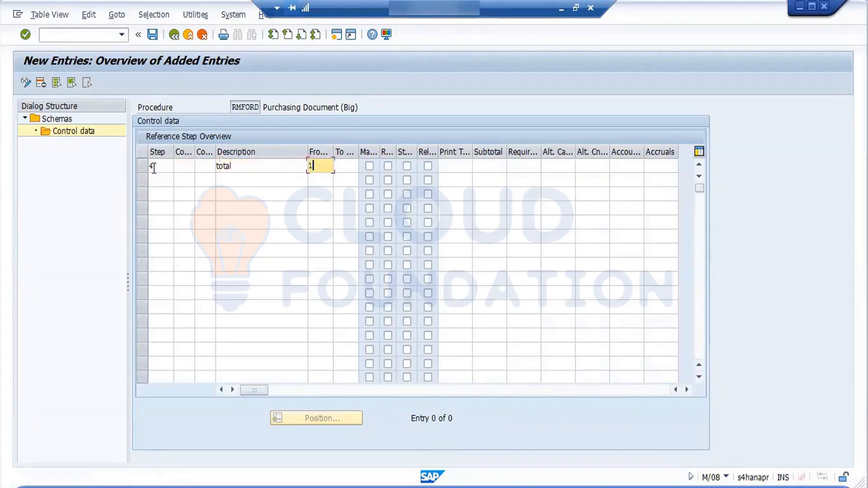
key(Tab)
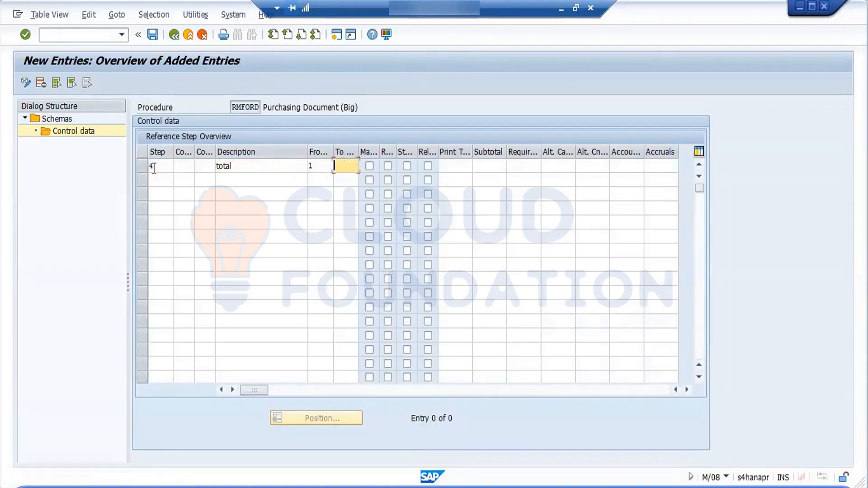
text(3)
key(Return)
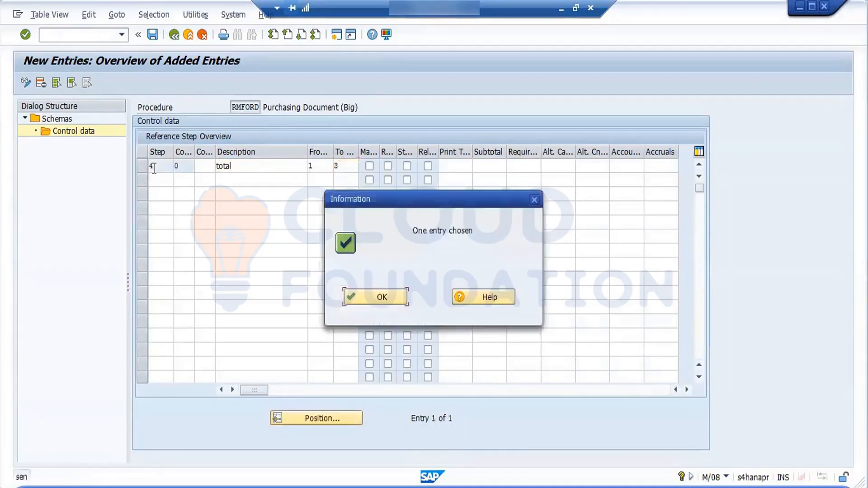
key(Return)
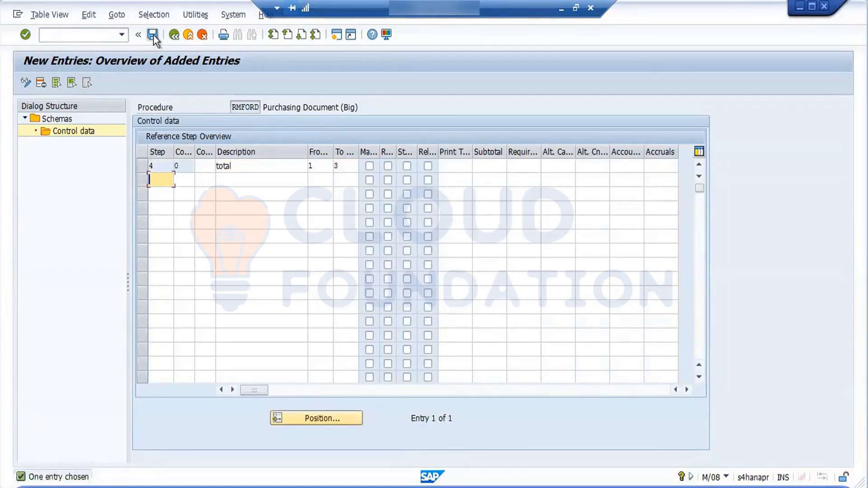
- Save the new total entry with the proposed customizing request and return to the control data overview
click(153, 35)
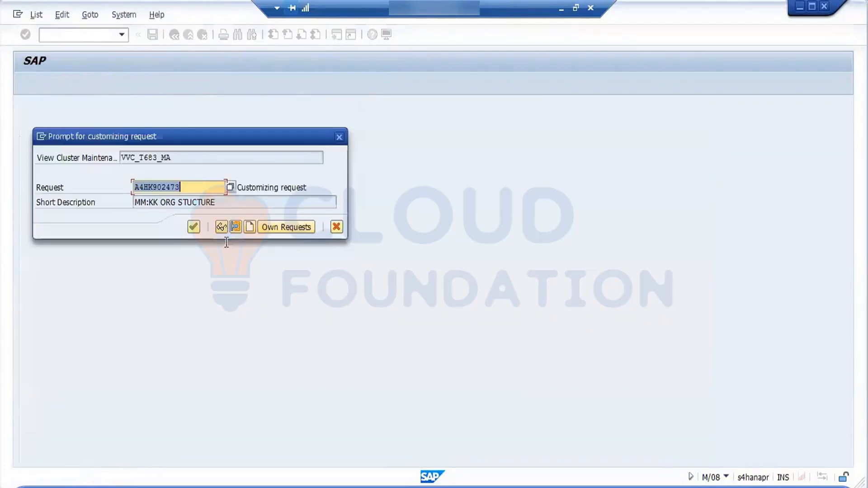
click(193, 227)
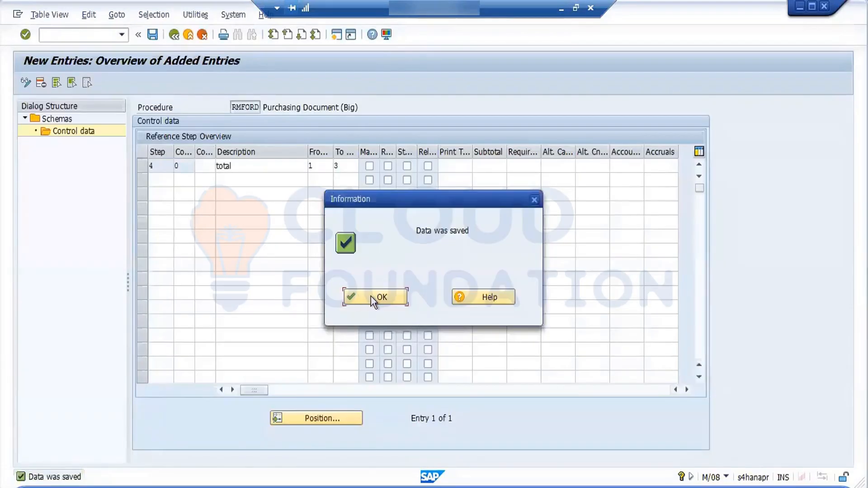
click(370, 297)
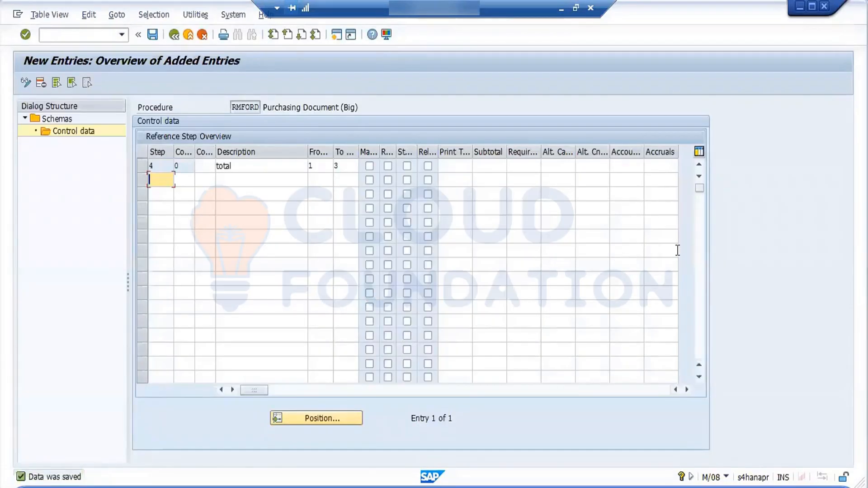
click(175, 35)
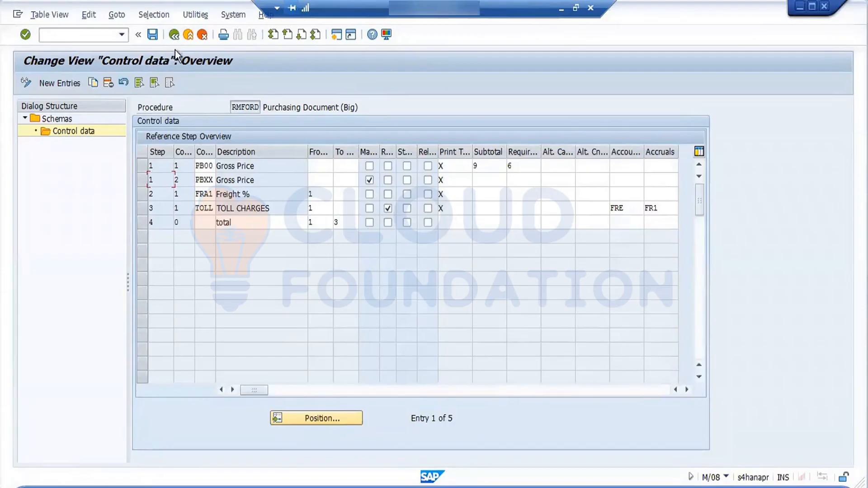
- Save the RMFORD control data again from the overview and acknowledge the print type warnings
click(153, 35)
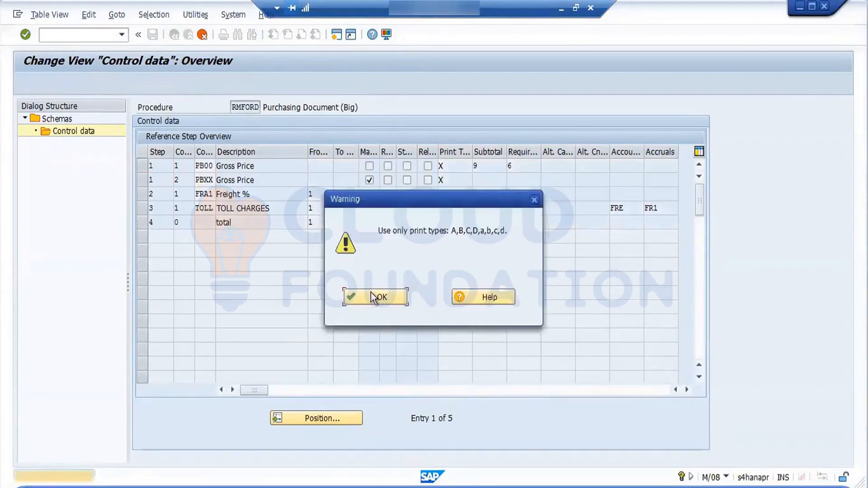
click(371, 297)
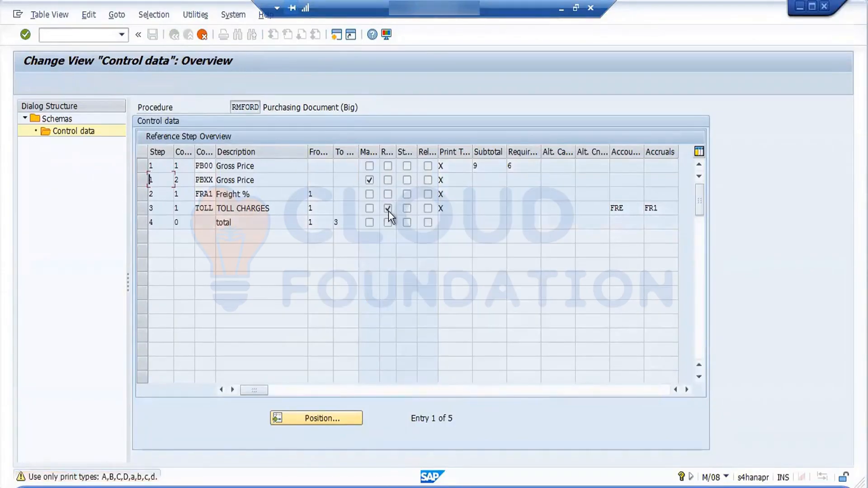
key(Return)
key(Return)
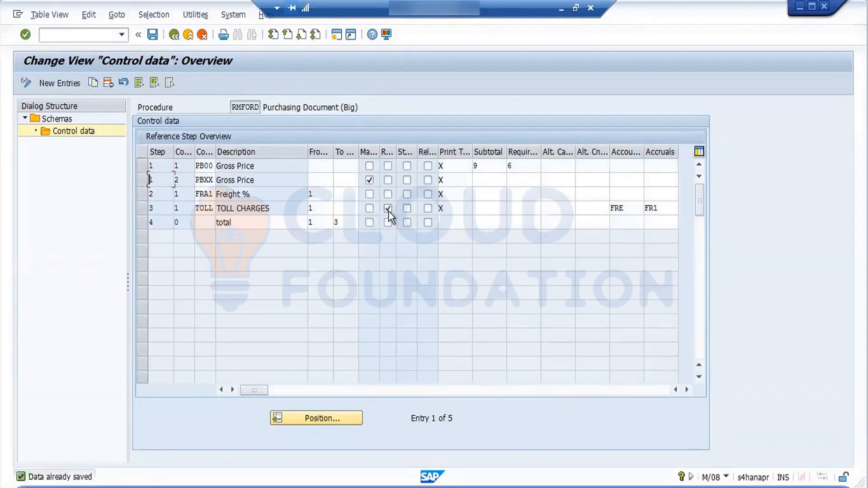
click(149, 35)
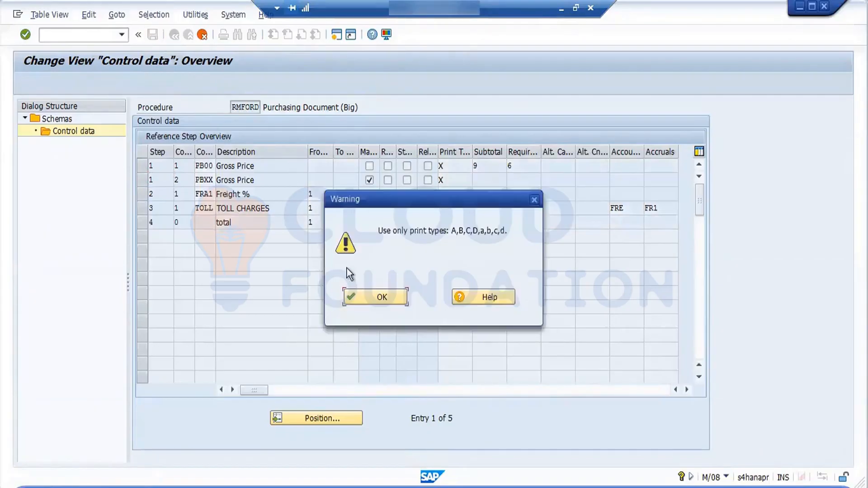
click(379, 294)
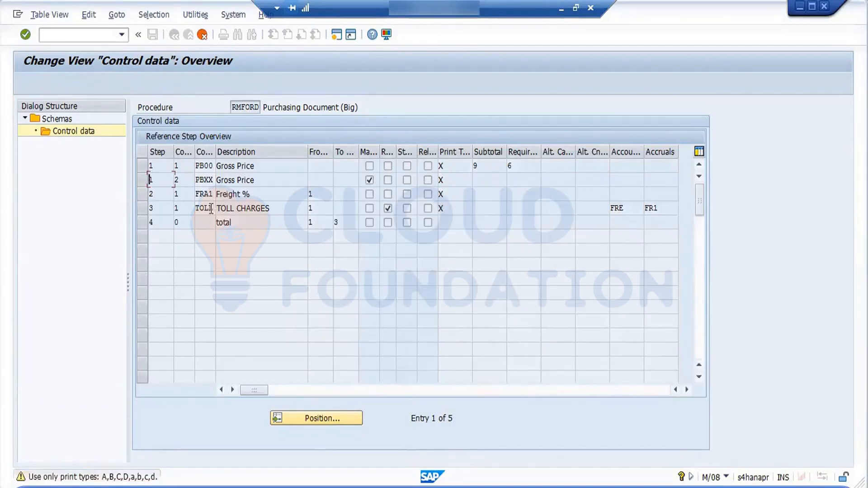
- Leave the schema control data and start transaction M/06 to maintain condition types
drag(211, 209, 175, 215)
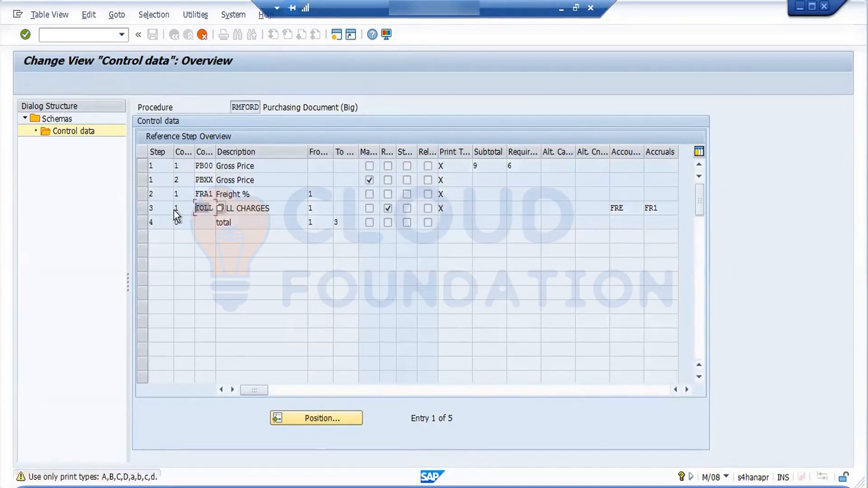
click(95, 33)
text(/n)
key(Return)
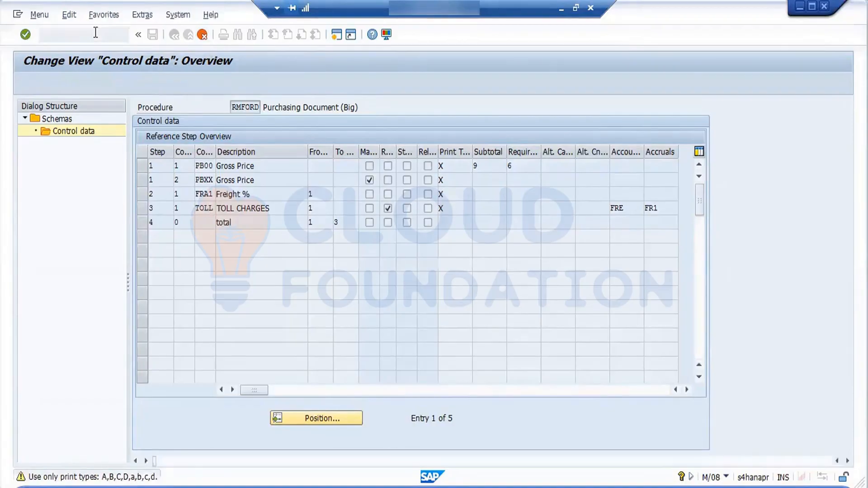
text(m/06)
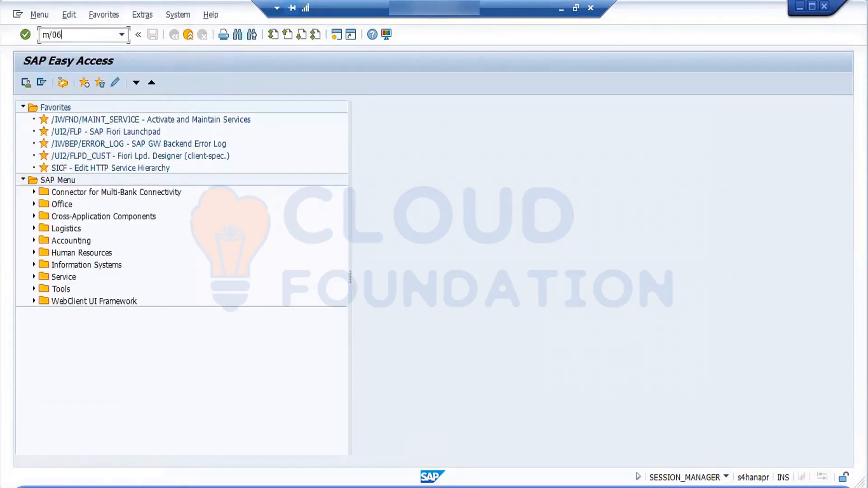
key(Return)
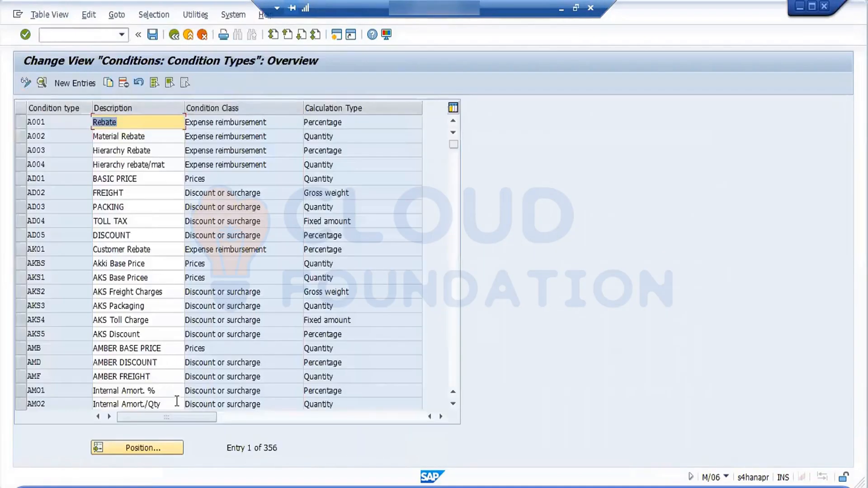
- Find the condition type TOLL in the list and open its details
click(162, 446)
text(t)
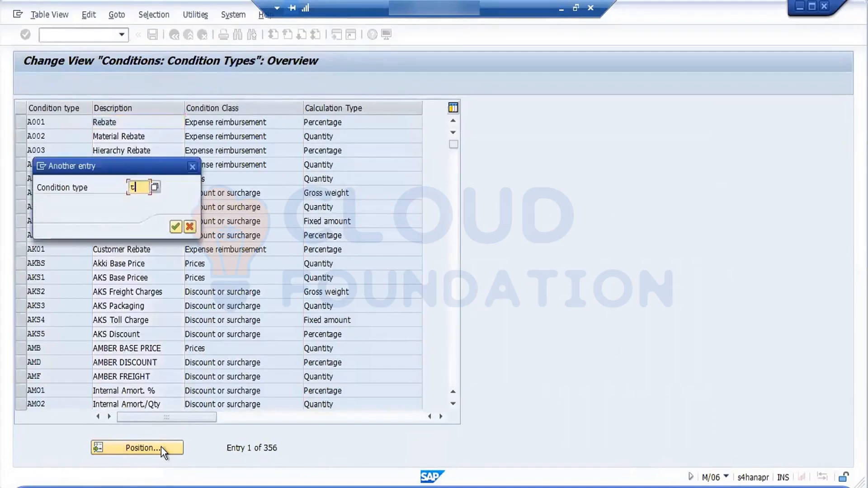
text(oll)
key(Return)
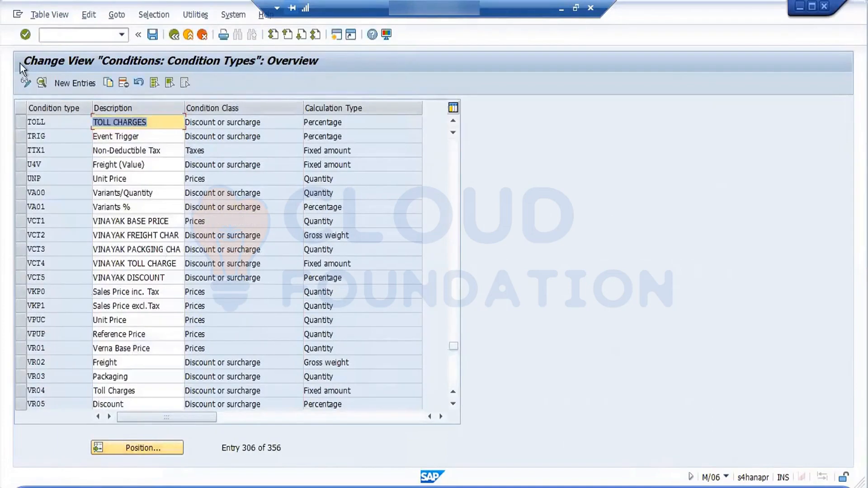
click(19, 127)
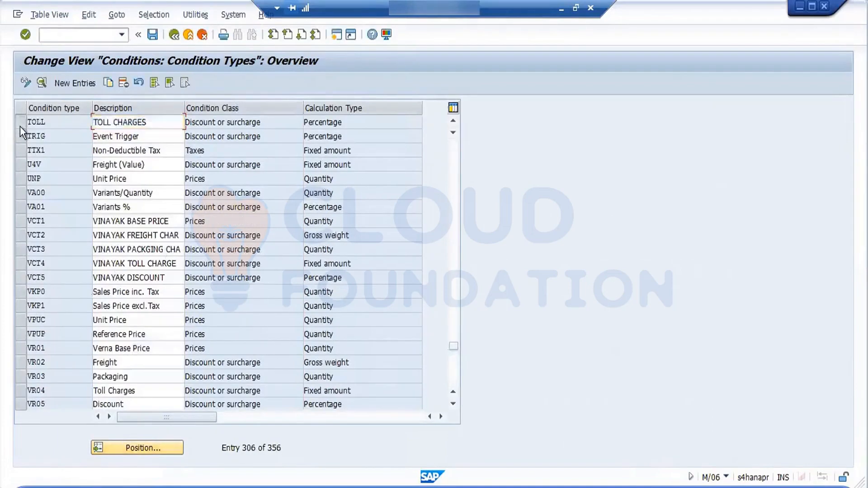
click(41, 83)
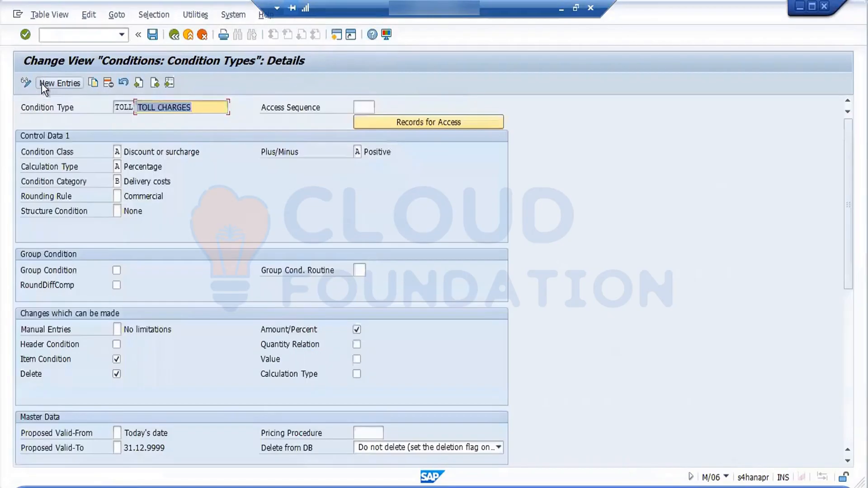
- Assign access sequence FORD to the TOLL condition type and save it with the proposed customizing request
click(368, 109)
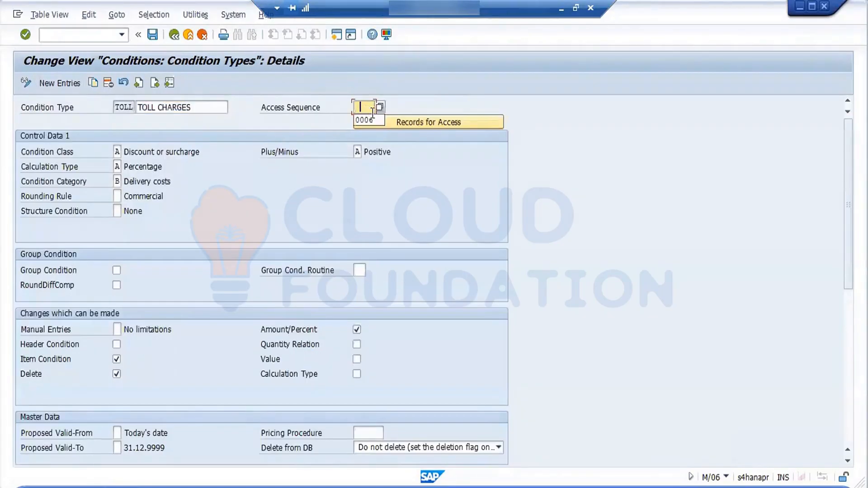
text(ford)
key(Return)
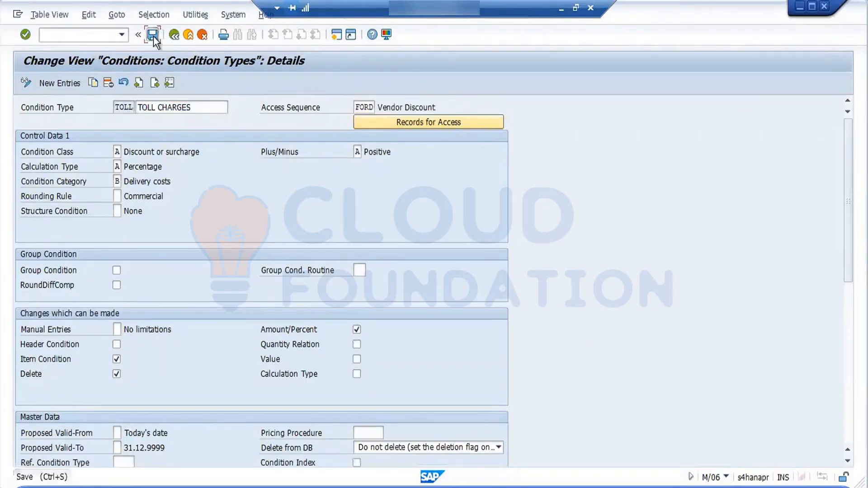
click(153, 36)
click(192, 227)
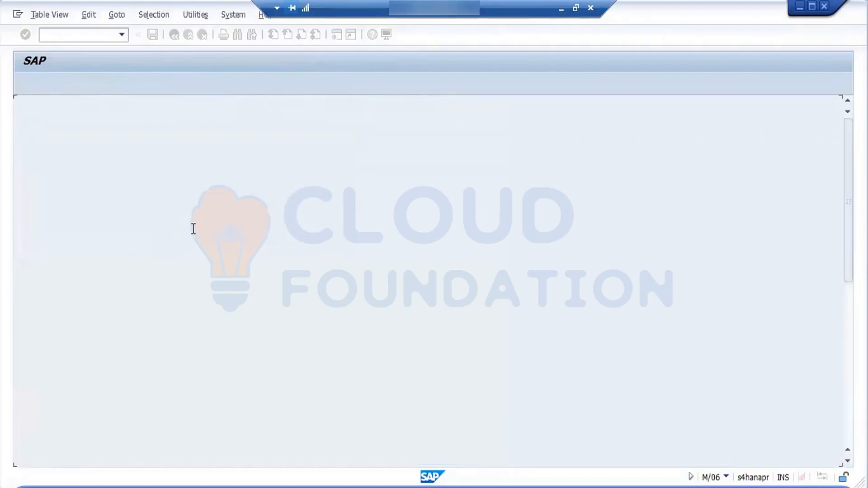
- Start transaction MEK1 to create condition records for condition type TOLL with the key combination Vendor
click(391, 299)
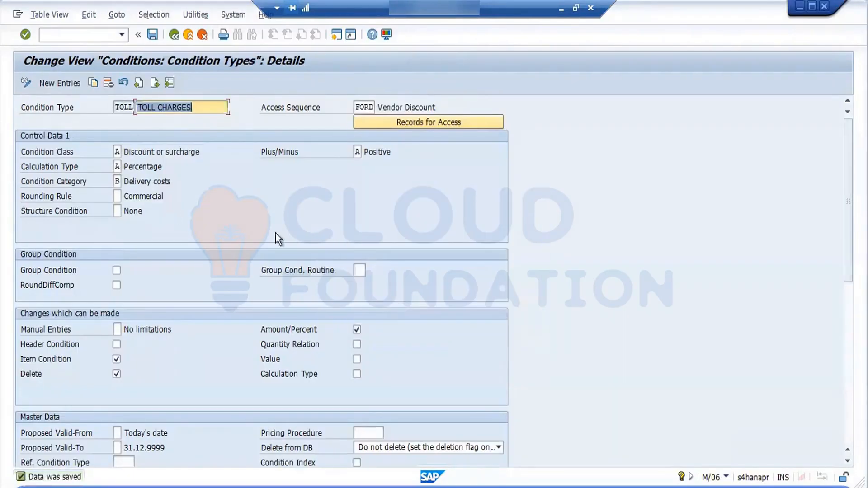
click(87, 35)
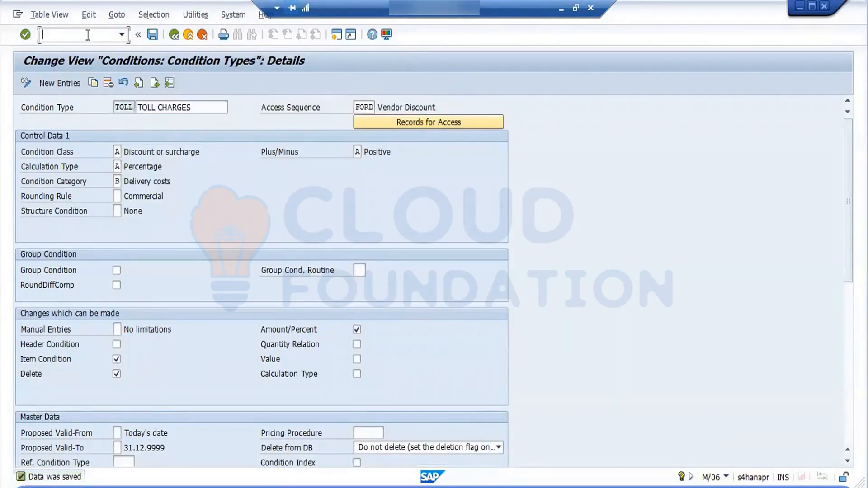
text(/nmek1)
key(Return)
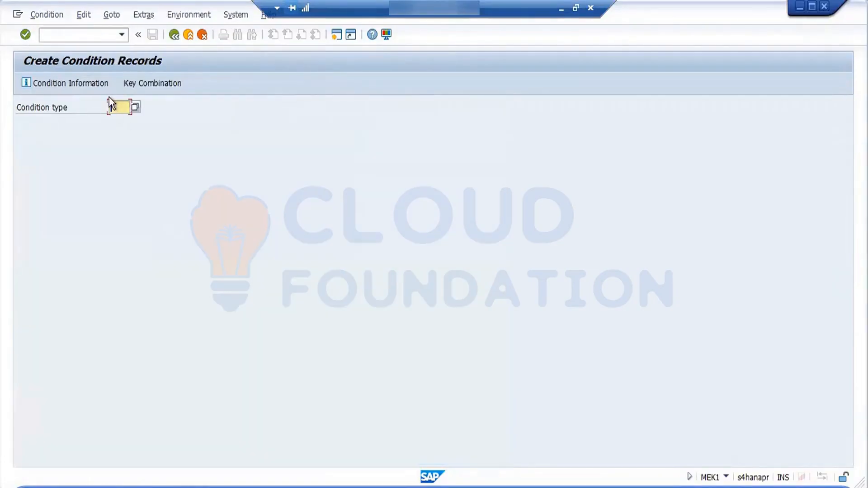
key(Return)
click(84, 254)
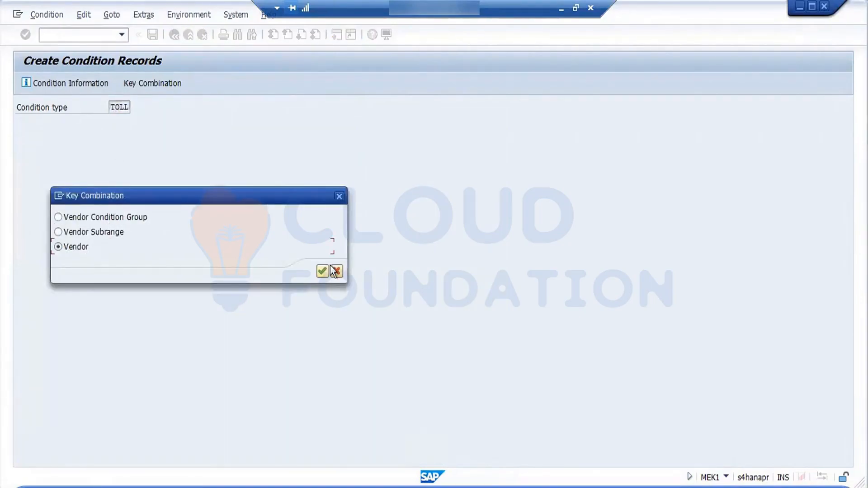
click(322, 270)
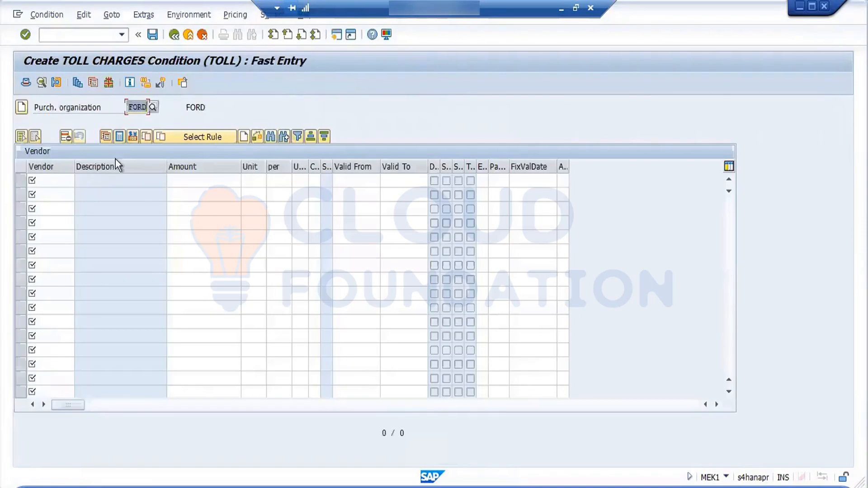
- Create and save a TOLL condition record of 10% for the vendor SRS Vendors in purchasing organization FORD
click(51, 181)
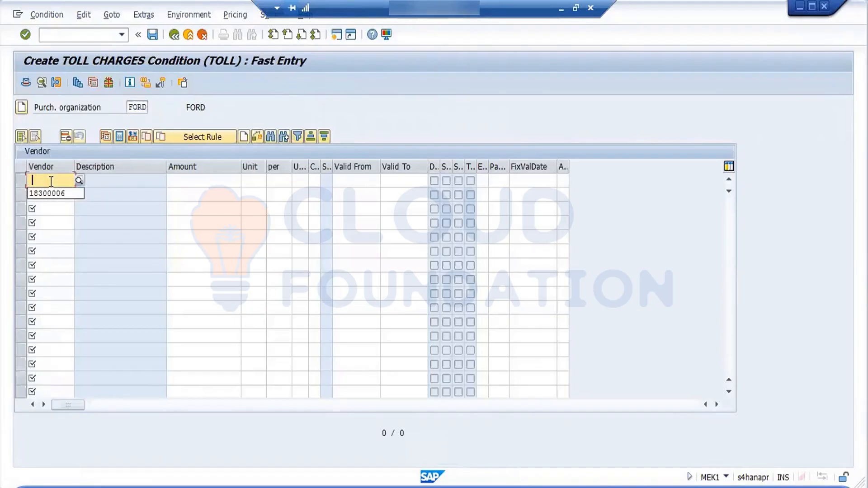
text(3)
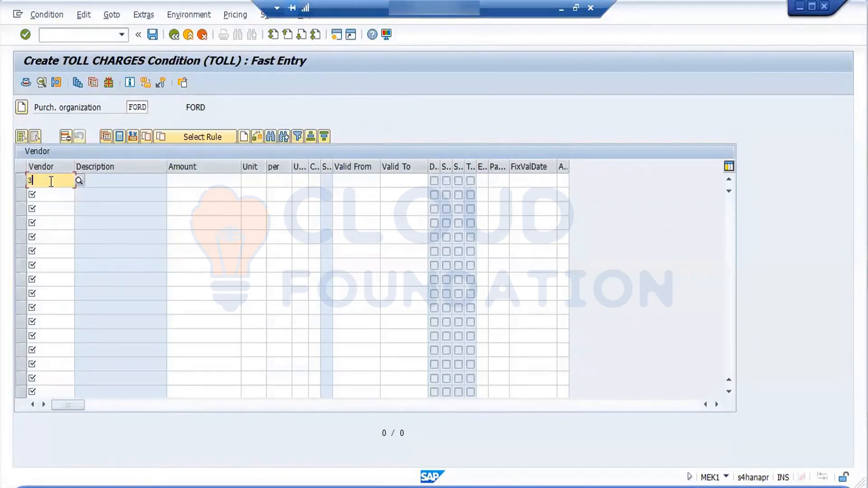
text(701)
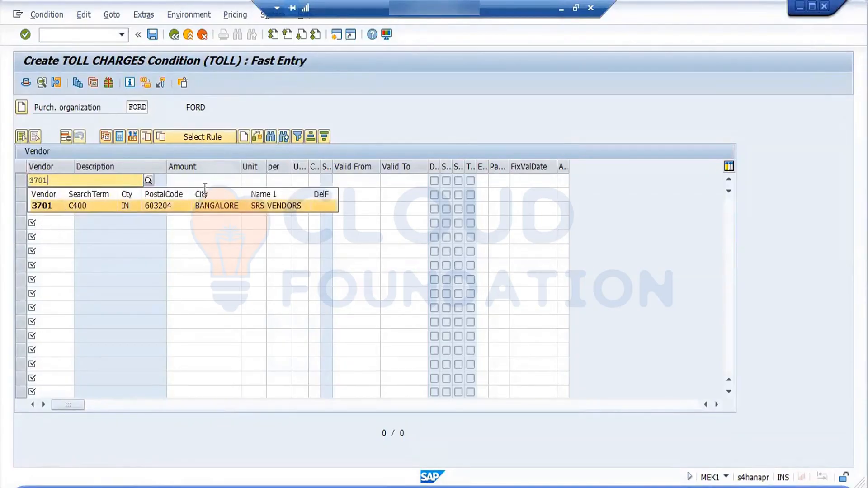
click(210, 208)
click(215, 179)
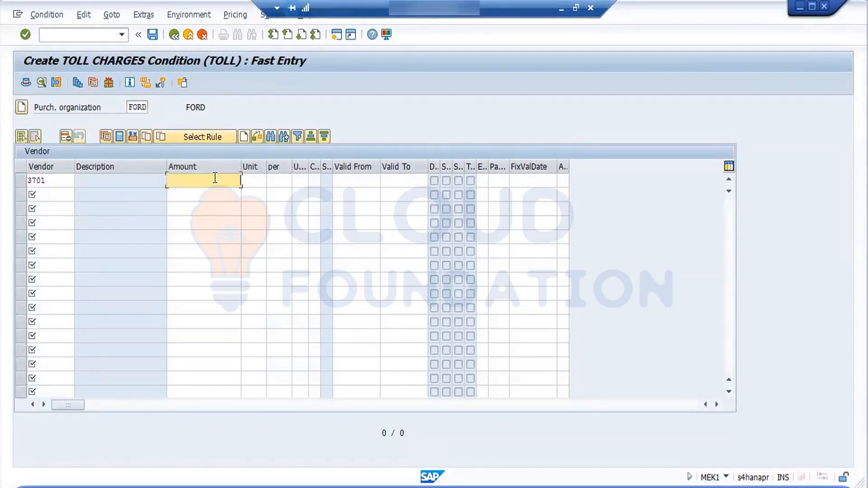
text(10)
key(Return)
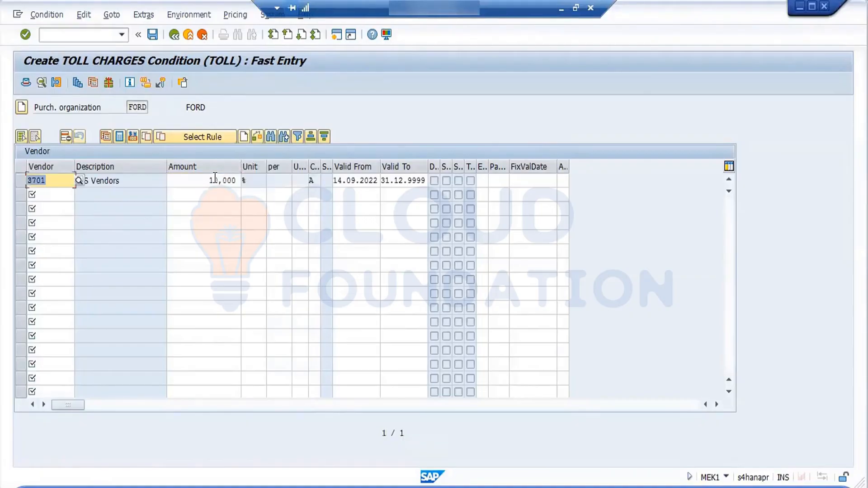
click(154, 35)
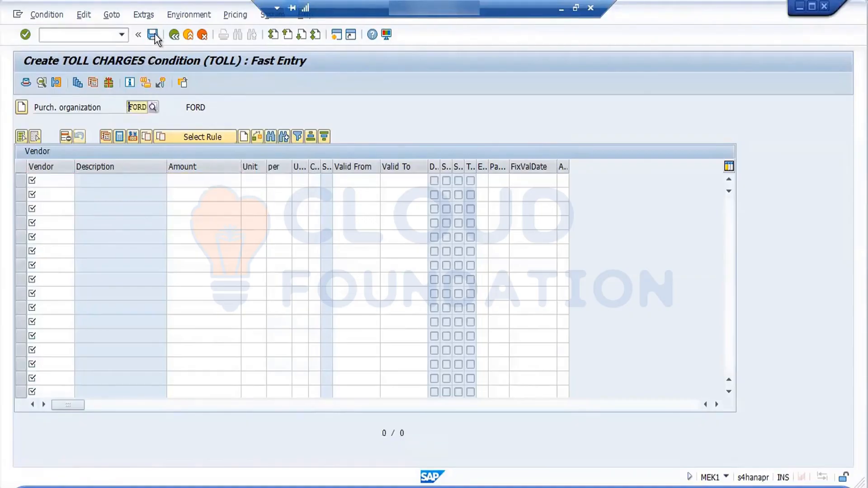
click(381, 296)
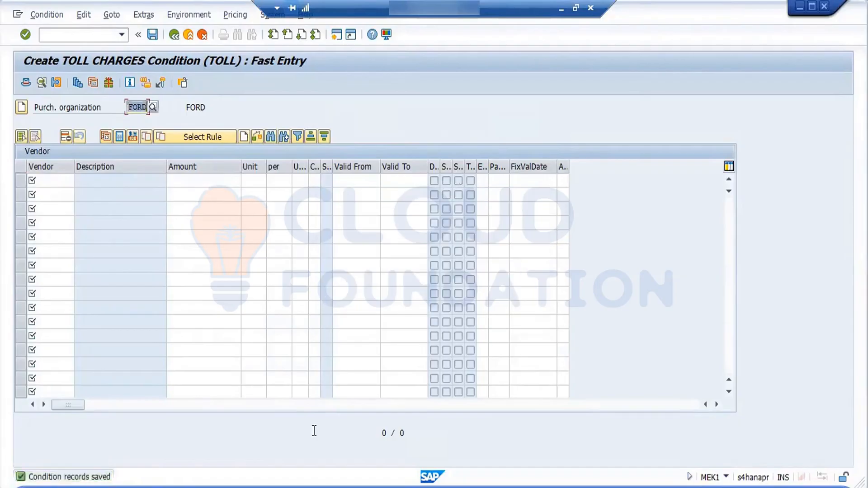
- Switch to the open purchase order and update the item's conditions with pricing type B, Carry out new pricing
click(209, 487)
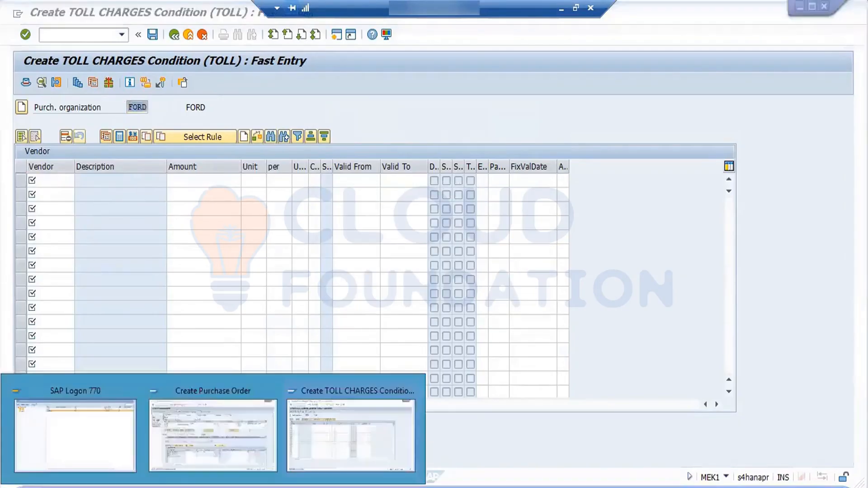
click(218, 453)
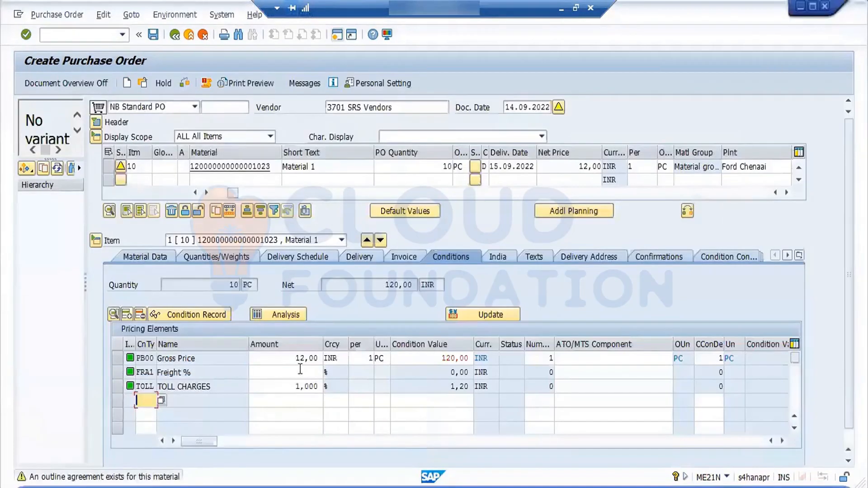
click(482, 319)
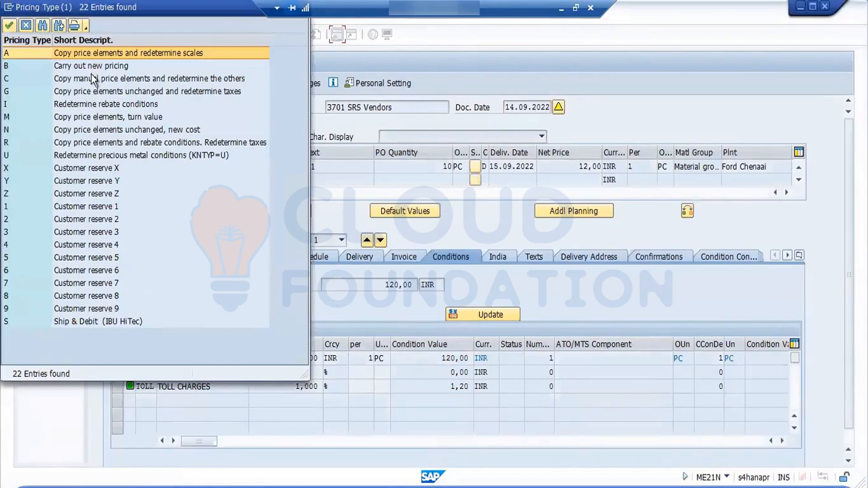
double_click(94, 70)
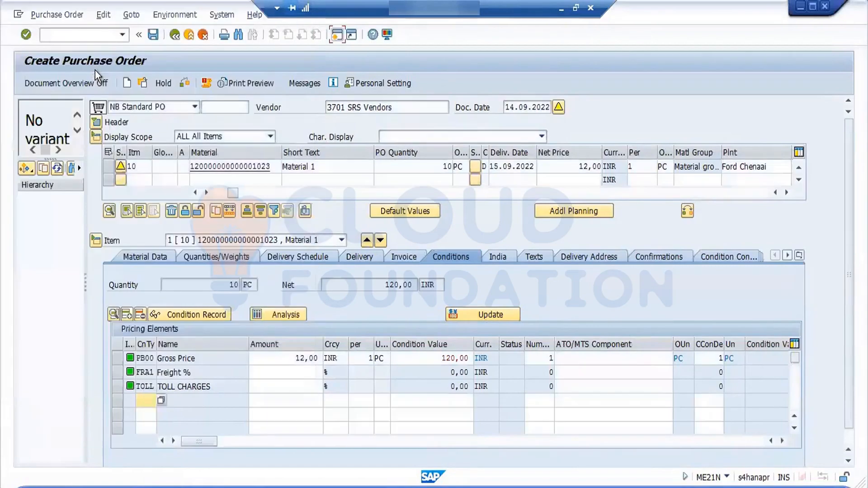
- Check the purchase order for messages and save it despite the warnings
click(184, 83)
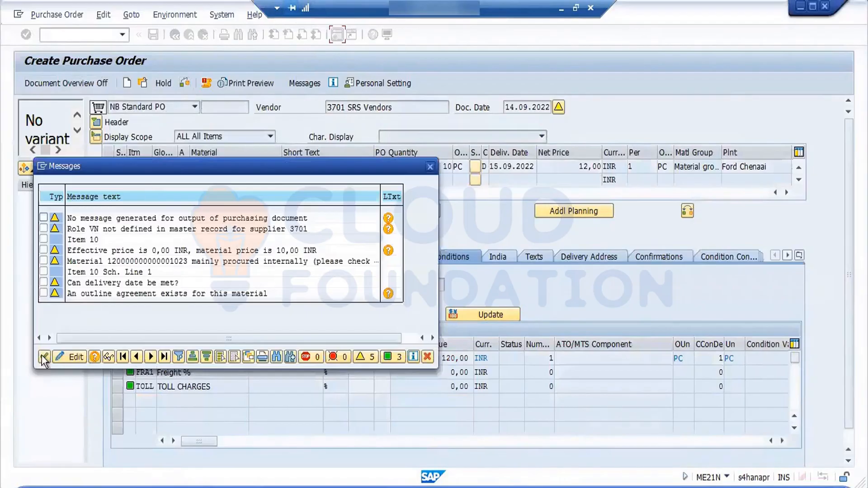
click(43, 357)
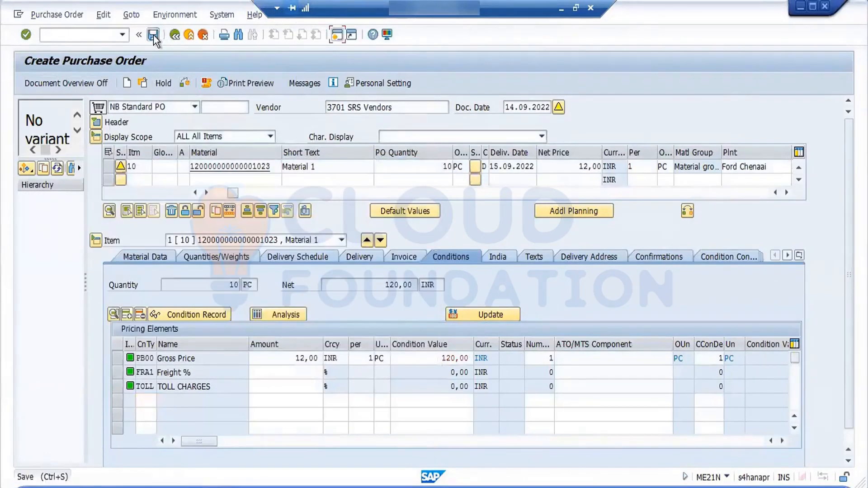
click(153, 34)
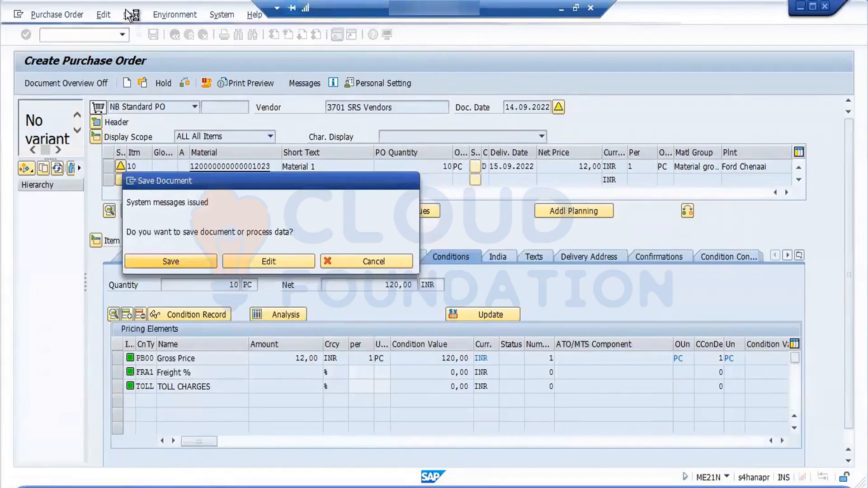
key(Return)
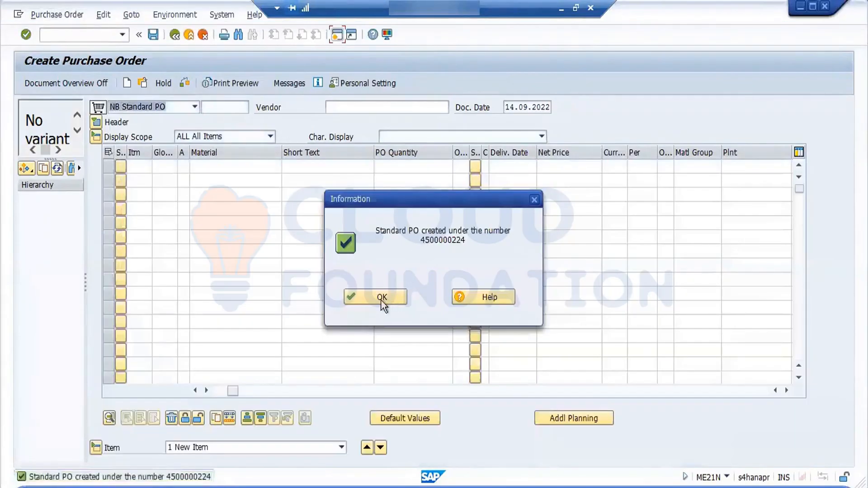
click(382, 298)
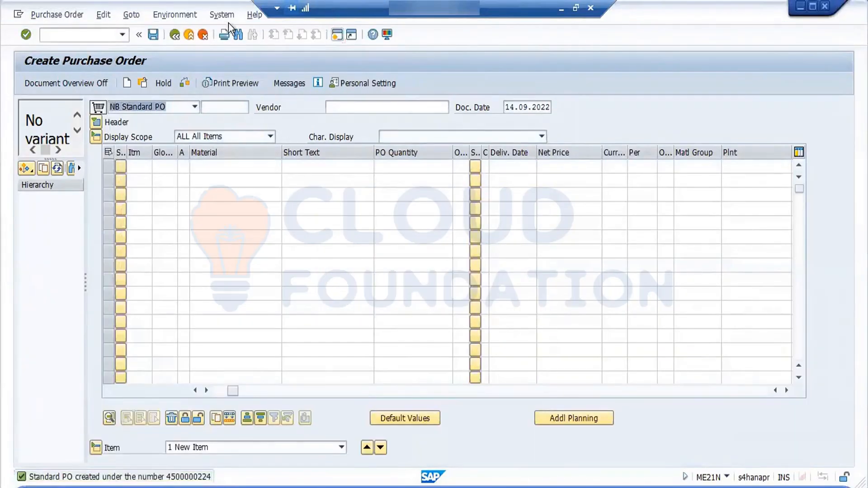
- Begin a new standard purchase order with SRS Vendors as the vendor
click(357, 108)
click(355, 120)
key(Return)
click(395, 304)
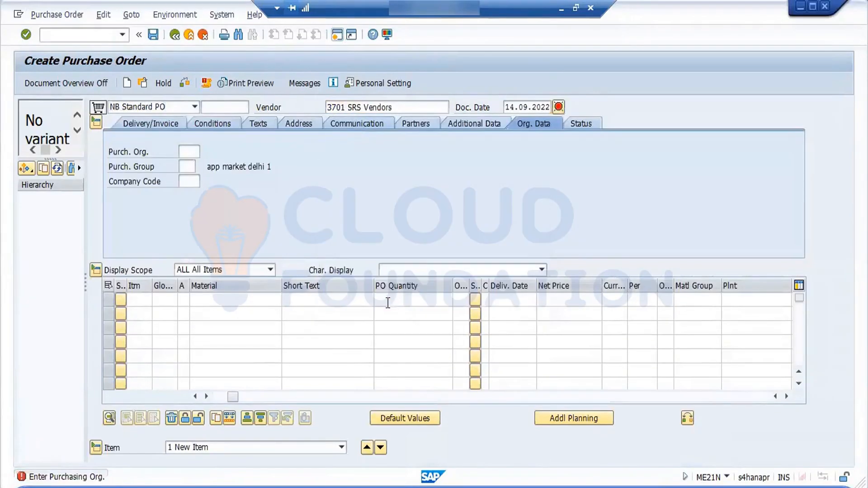
- Set the header's organizational data to purchasing organization FORD, purchasing group 001 and company code FORD, and acknowledge the supplier warning
click(193, 149)
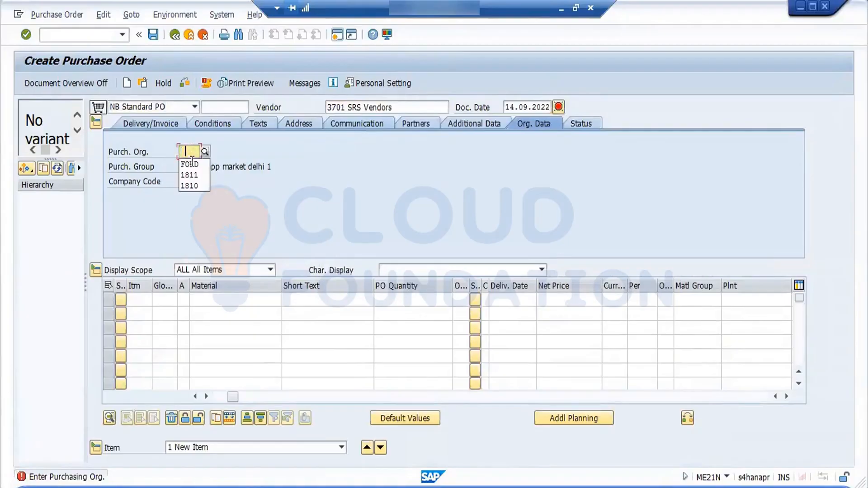
click(192, 164)
click(185, 167)
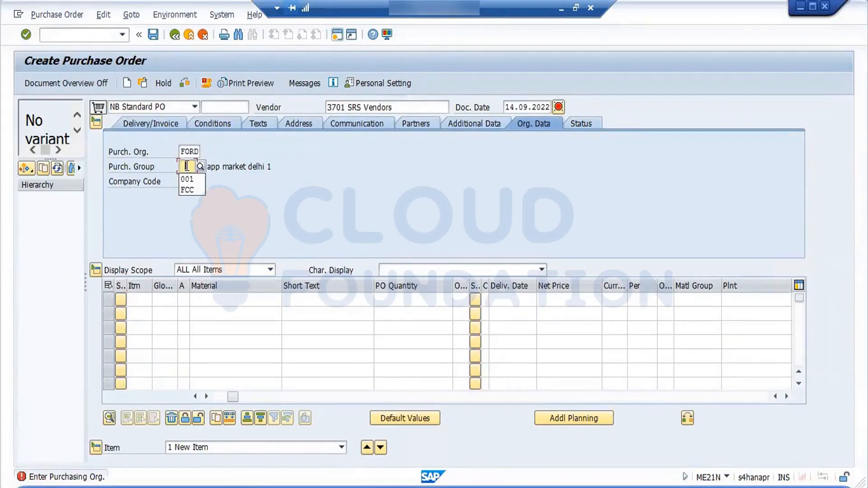
click(188, 179)
click(188, 180)
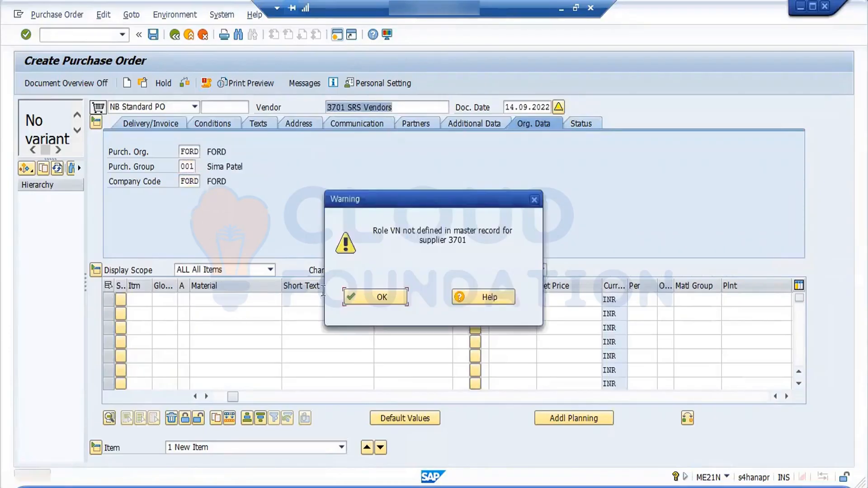
click(368, 296)
click(228, 300)
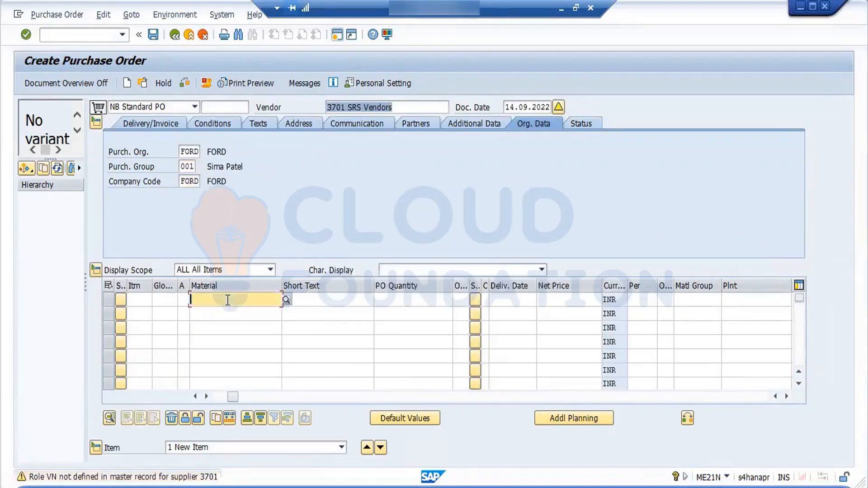
click(224, 313)
key(Return)
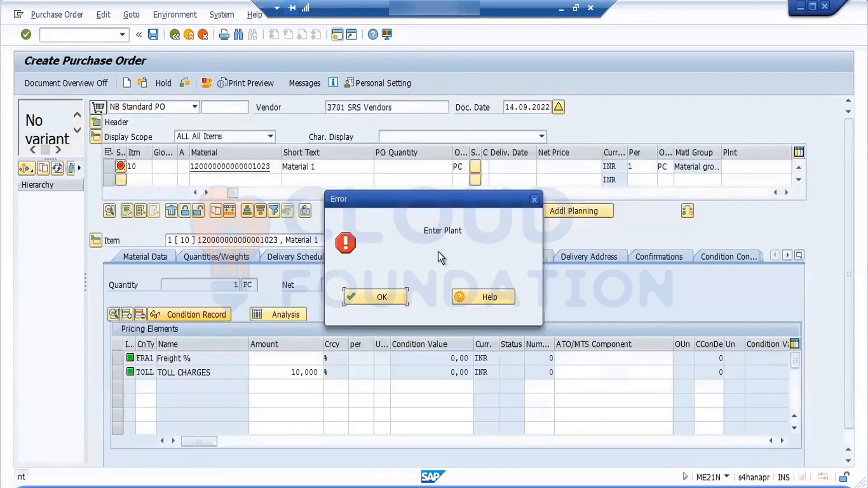
click(384, 295)
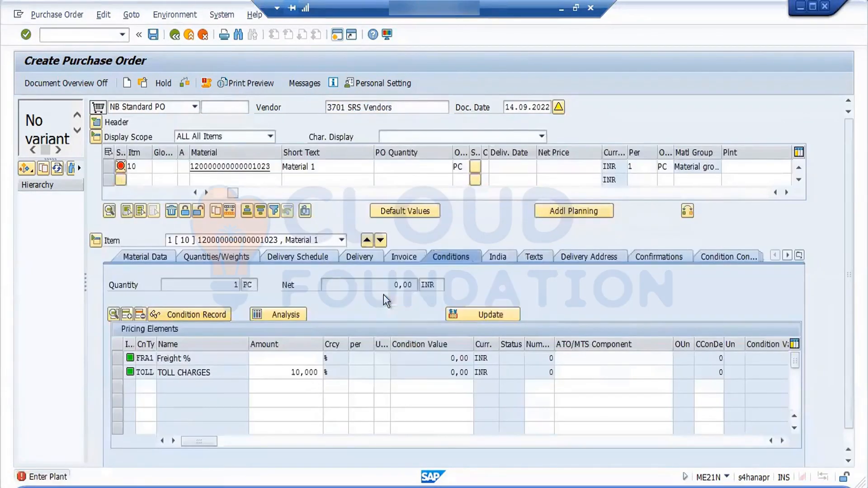
click(292, 373)
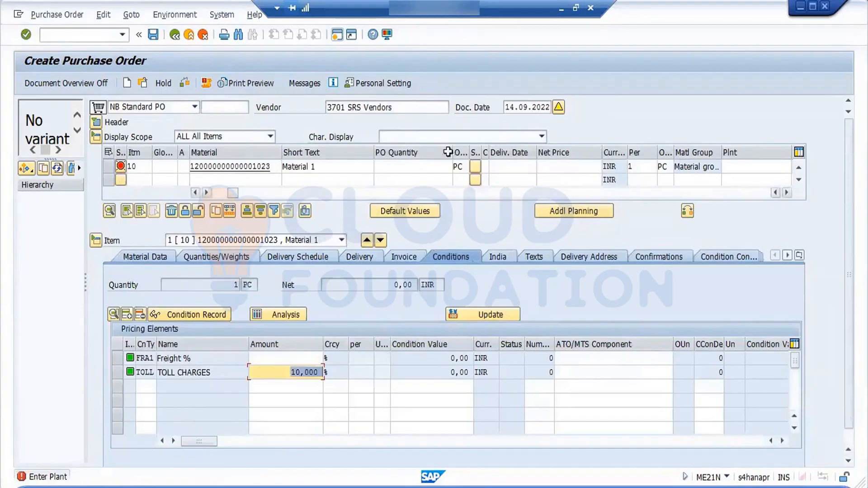
- Set the item's quantity to 10 PC and its plant to Ford Chenaai, and acknowledge the storage location error
click(425, 167)
click(439, 179)
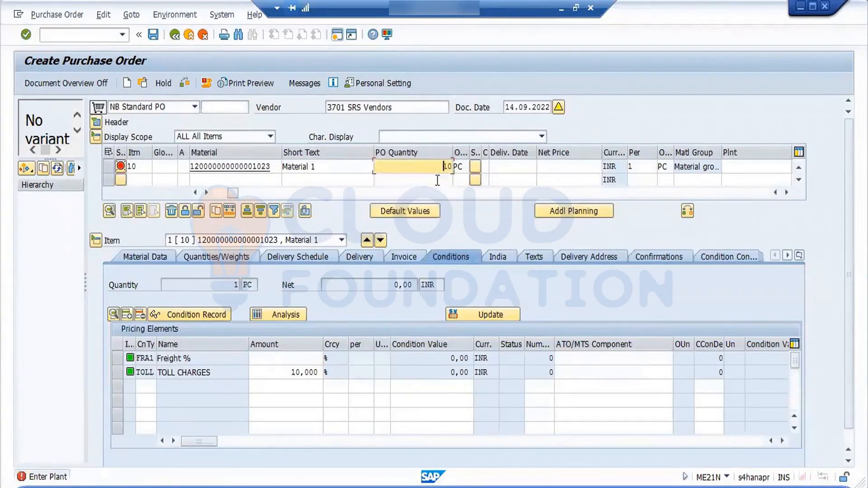
key(Return)
click(770, 166)
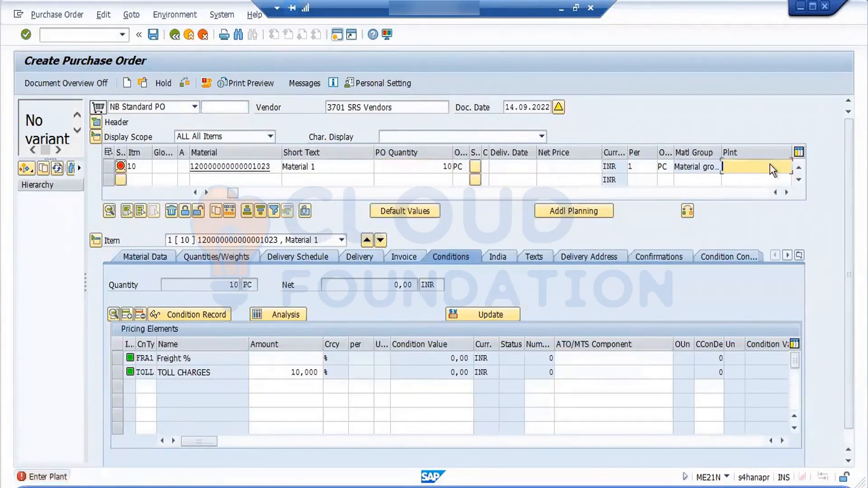
click(744, 180)
key(Return)
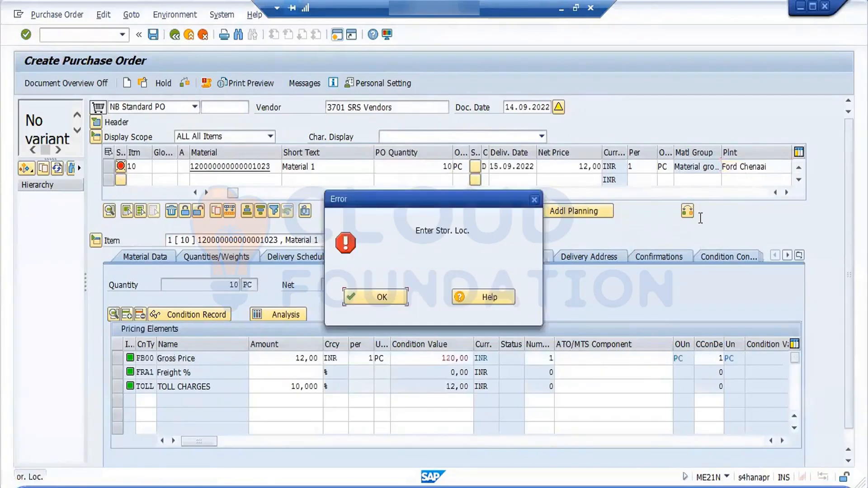
click(382, 298)
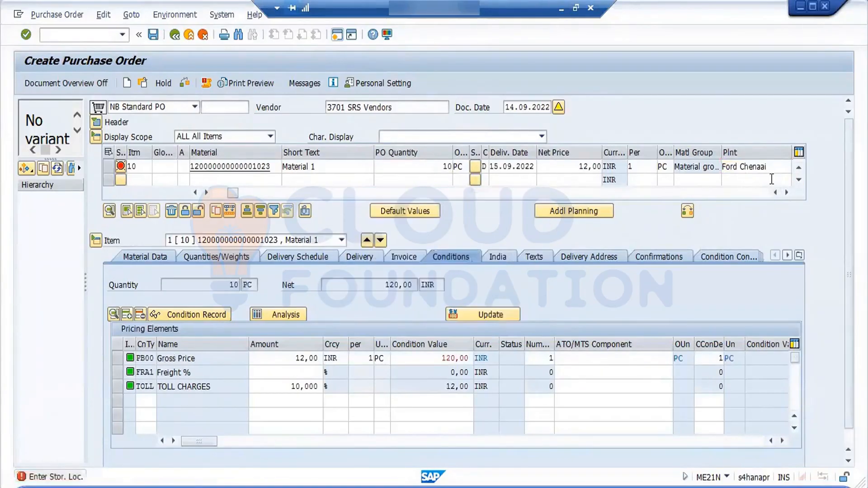
- Set the order item's storage location to SS03 and acknowledge the warnings on internal procurement and delivery date
click(787, 193)
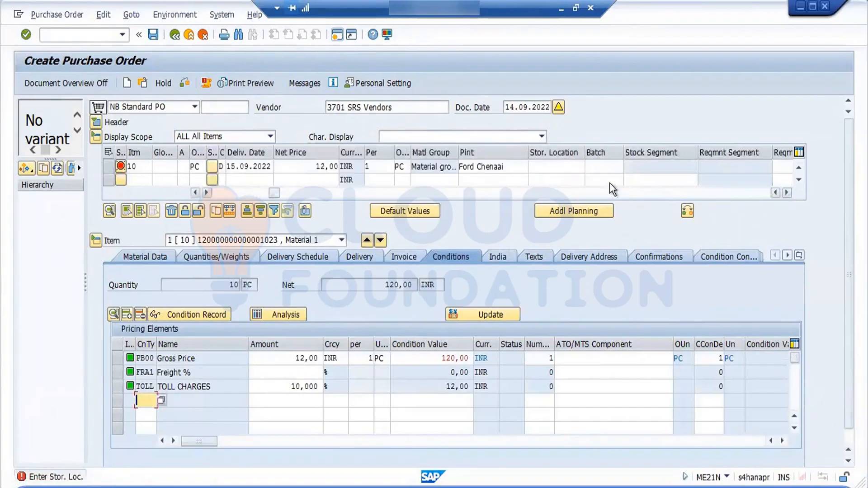
click(568, 170)
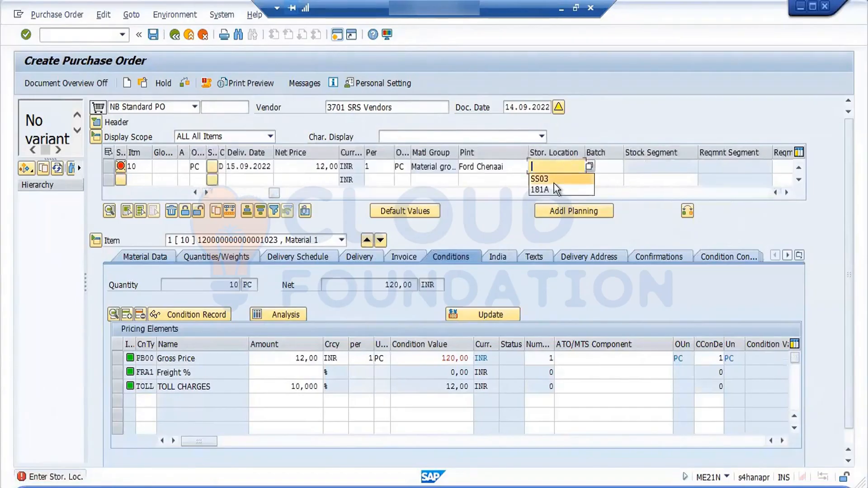
click(554, 183)
key(Return)
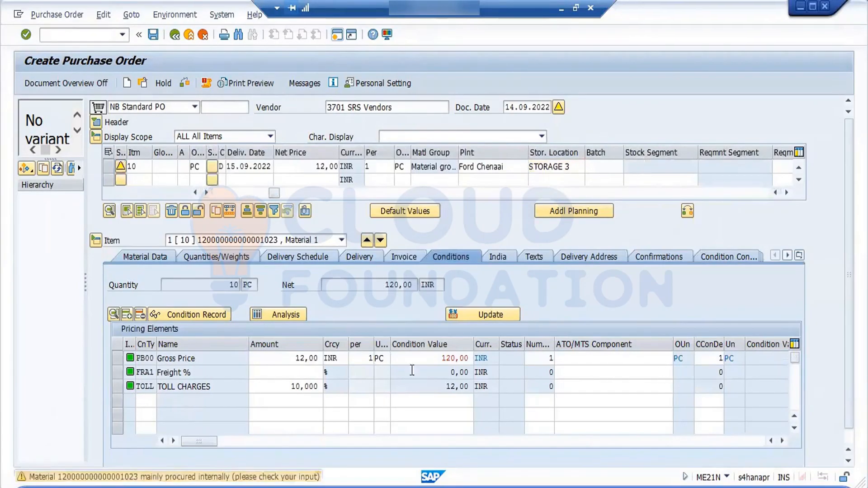
key(Return)
key(Return)
key(Return)
key(Return)
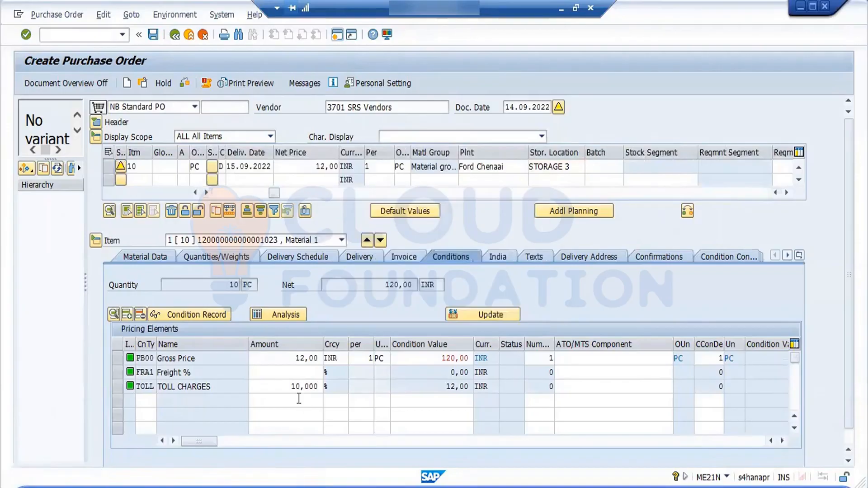
click(268, 410)
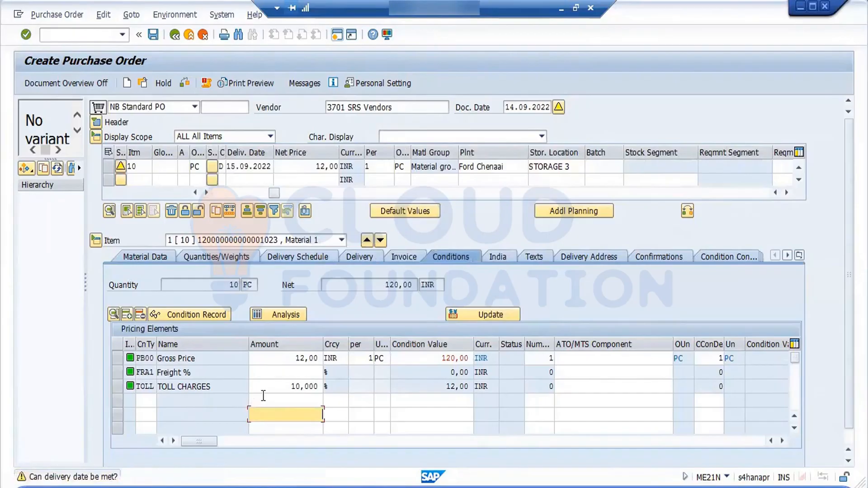
- Check the purchase order for messages, acknowledging the outline agreement warning, and examine the amount of the TOLL condition
click(183, 87)
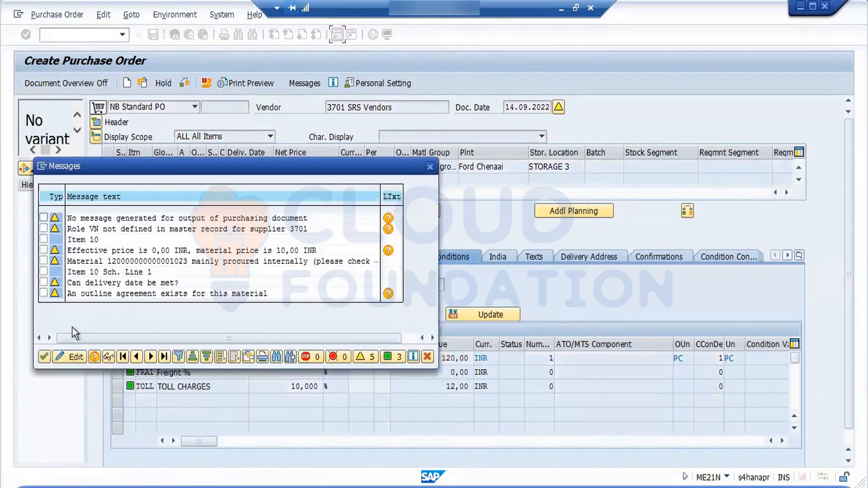
click(43, 356)
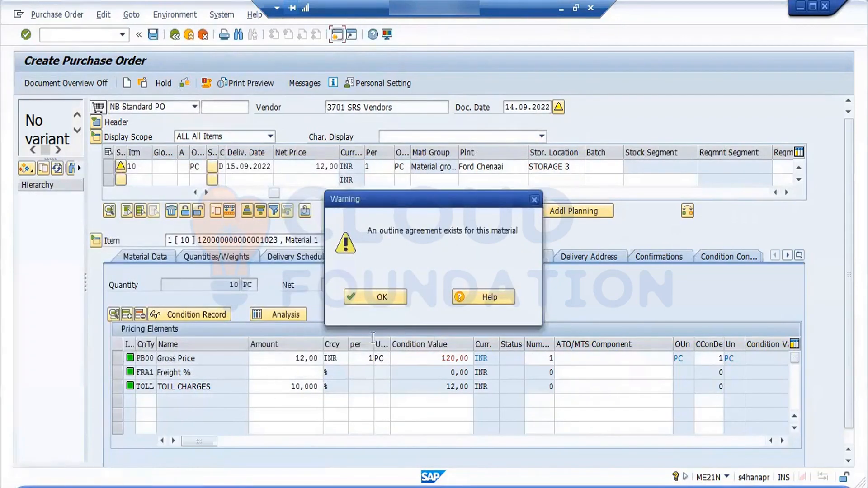
click(382, 302)
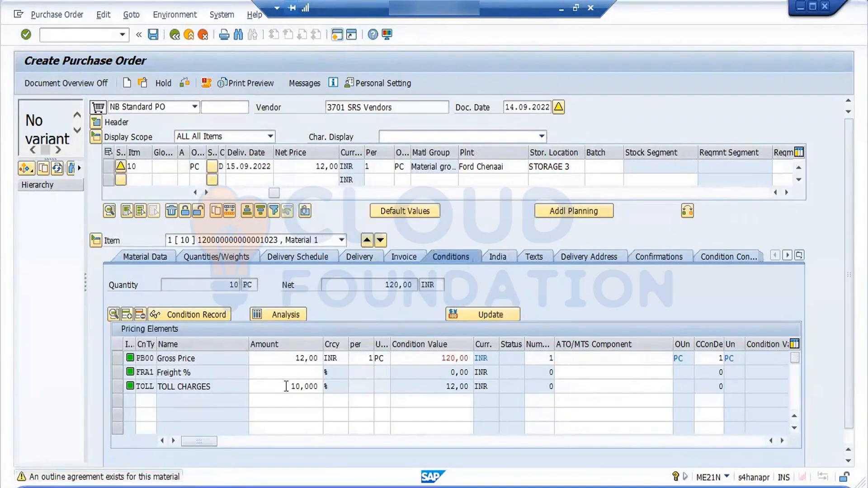
drag(290, 386, 355, 396)
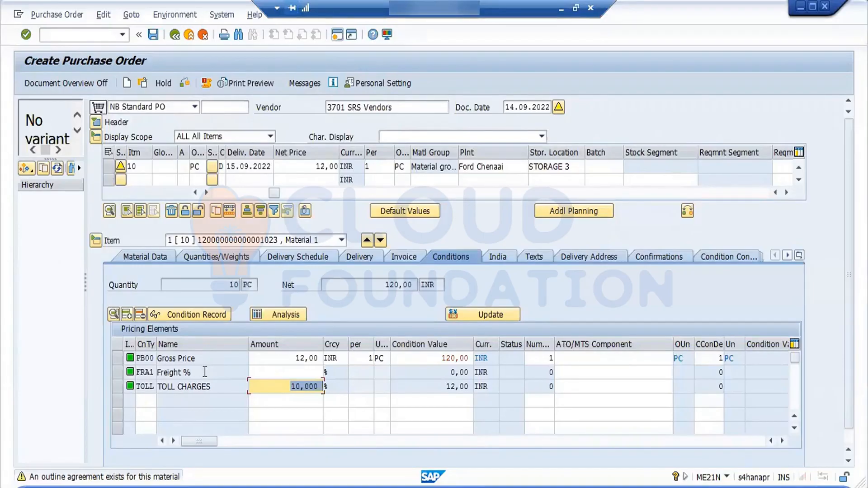
- Save the purchase order despite the system messages and acknowledge the creation notice
click(153, 34)
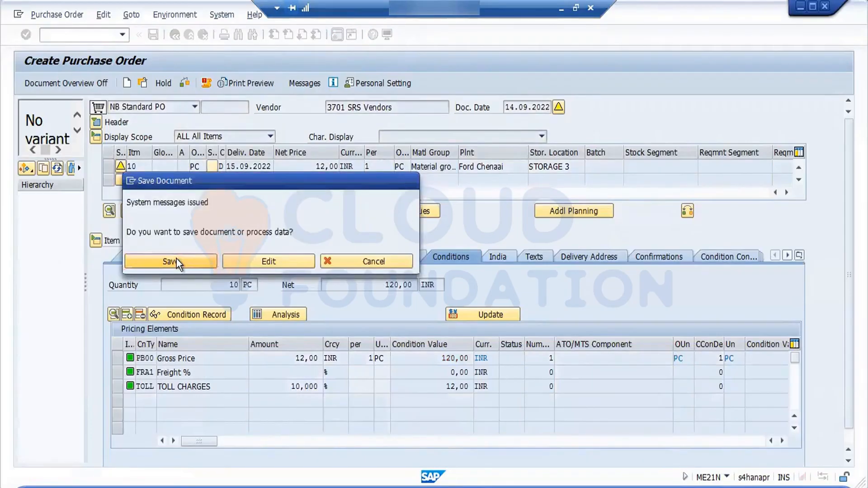
click(177, 261)
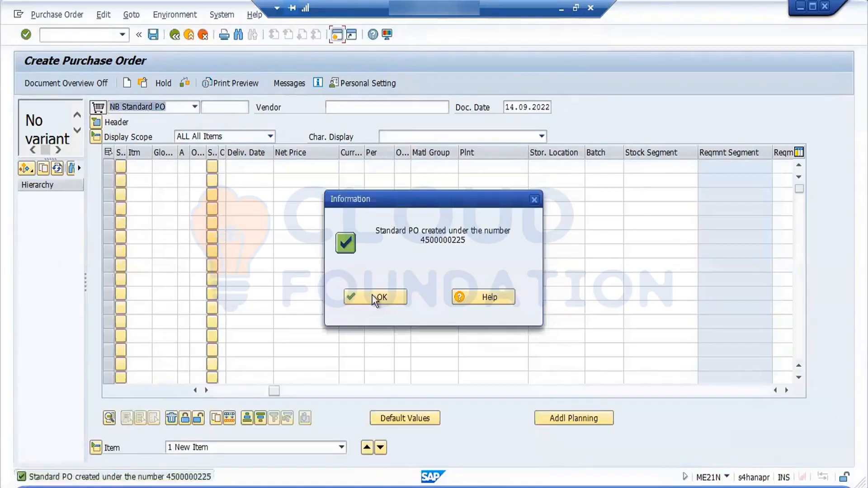
click(373, 298)
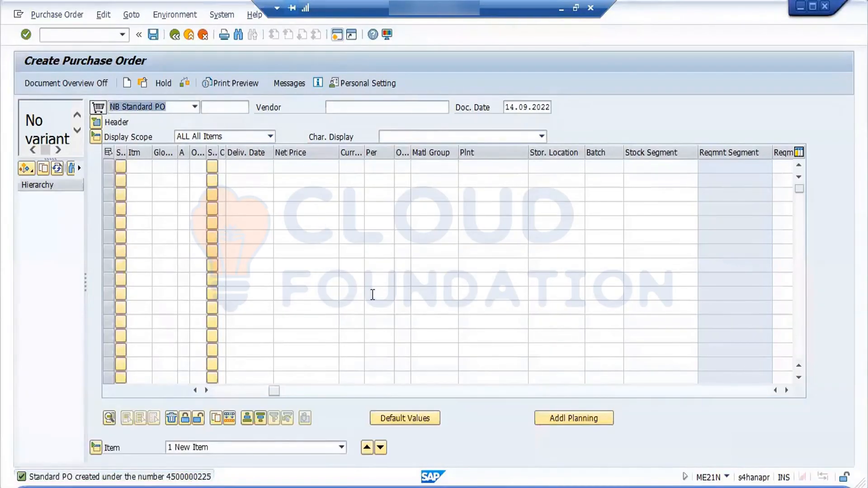